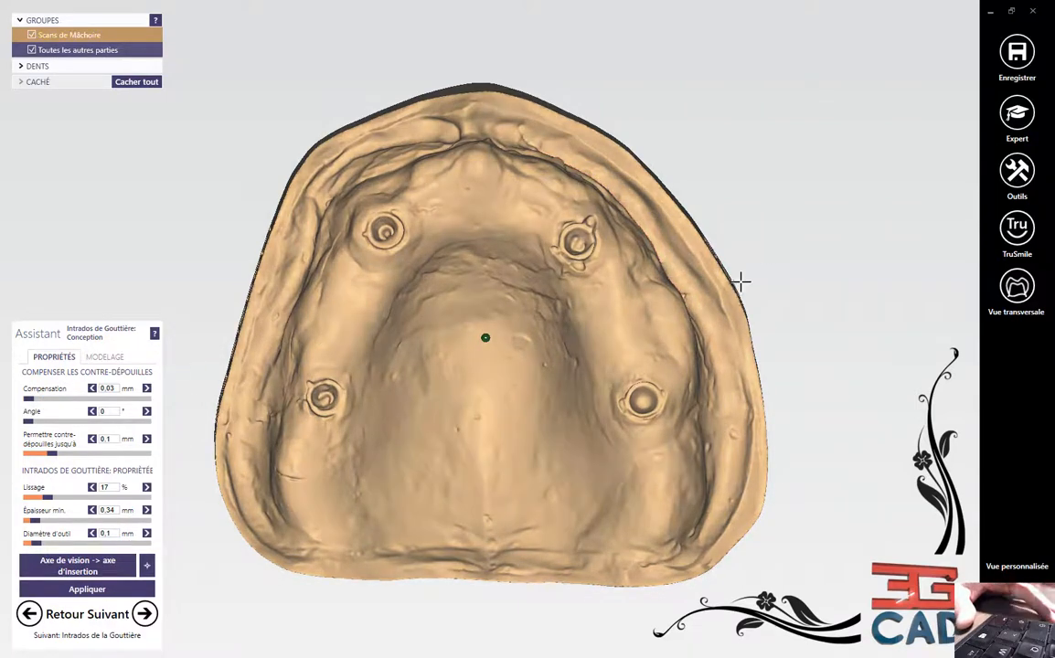
Switch to expert mode and open the jaw scan for anatomical modelling to paint mobile parts.
left_click(1017, 113)
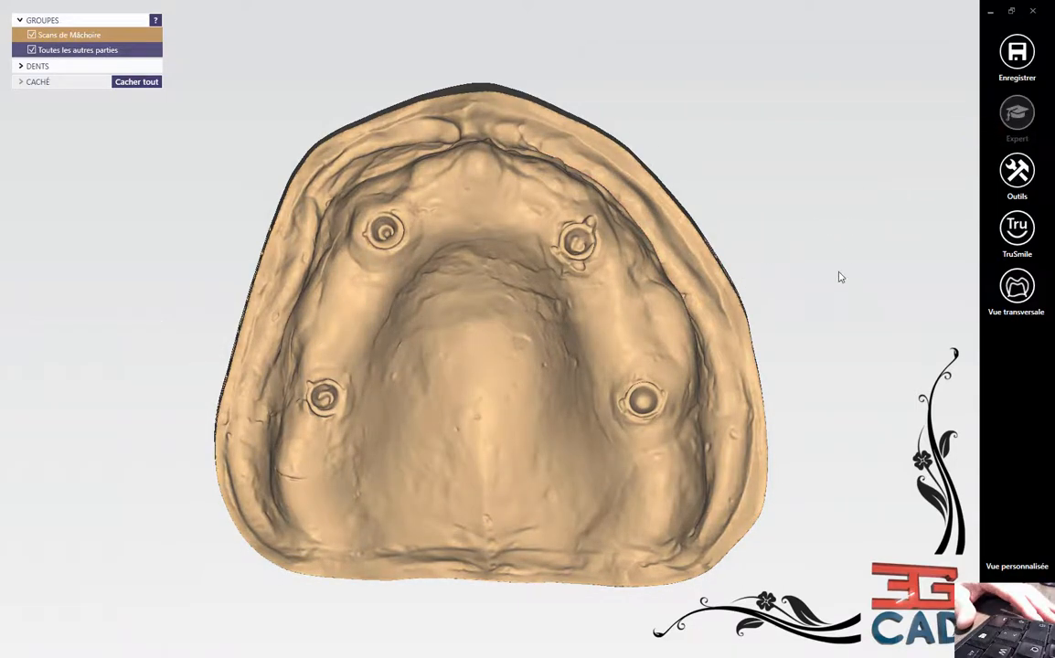
right_click(810, 261)
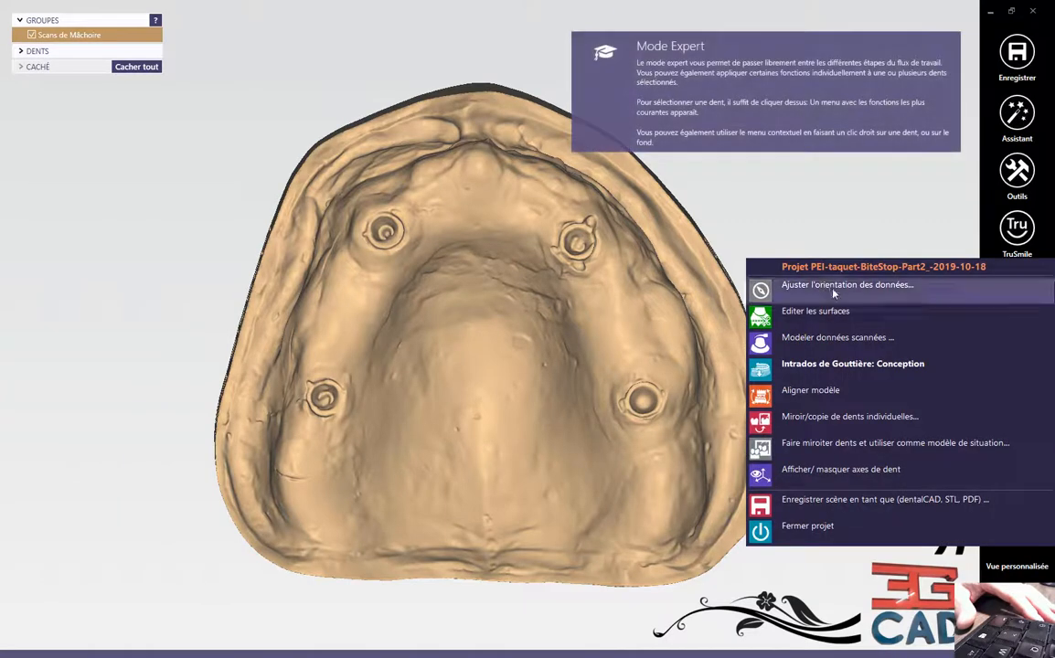
left_click(818, 349)
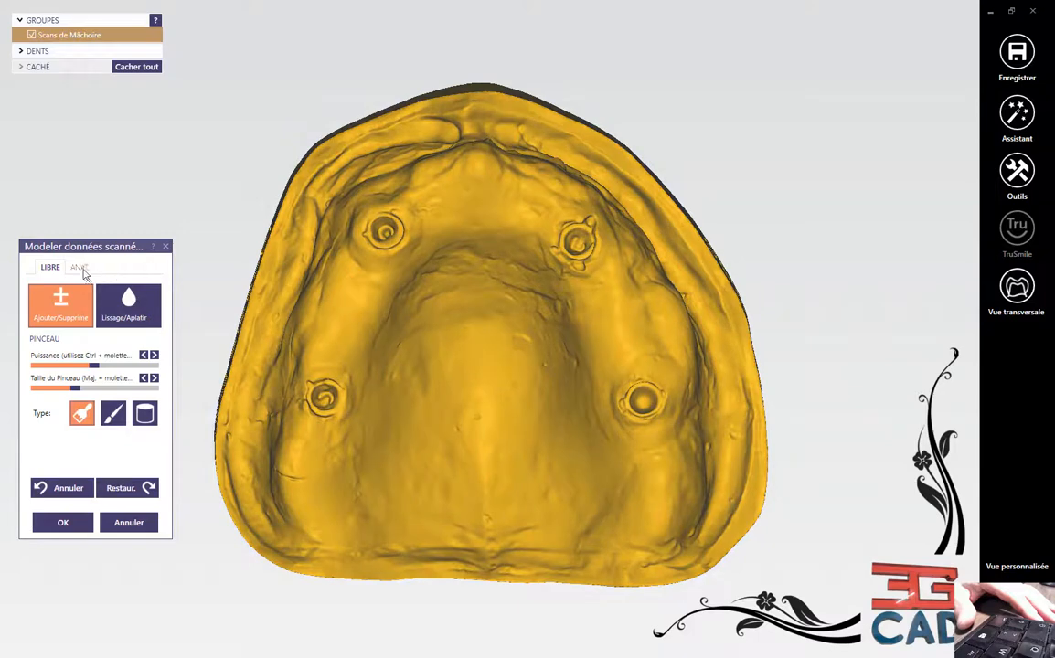
left_click(80, 267)
left_click(71, 285)
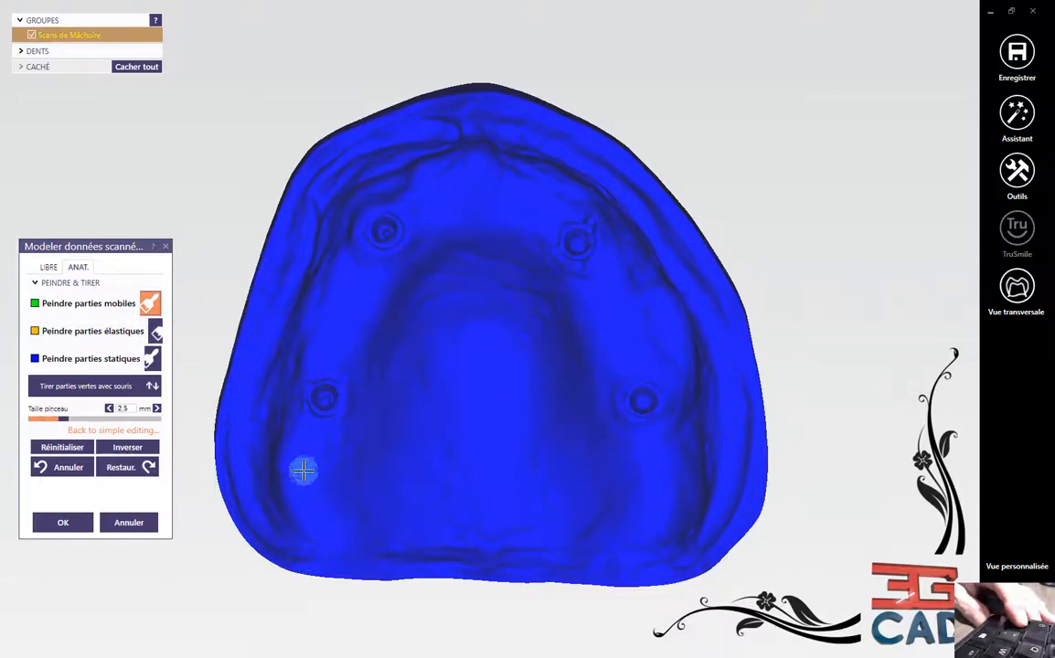
Paint three mobile spots on the ridge with a 3.5 mm brush, one behind each posterior implant and one at the front centre.
left_click_drag(303, 470, 306, 466)
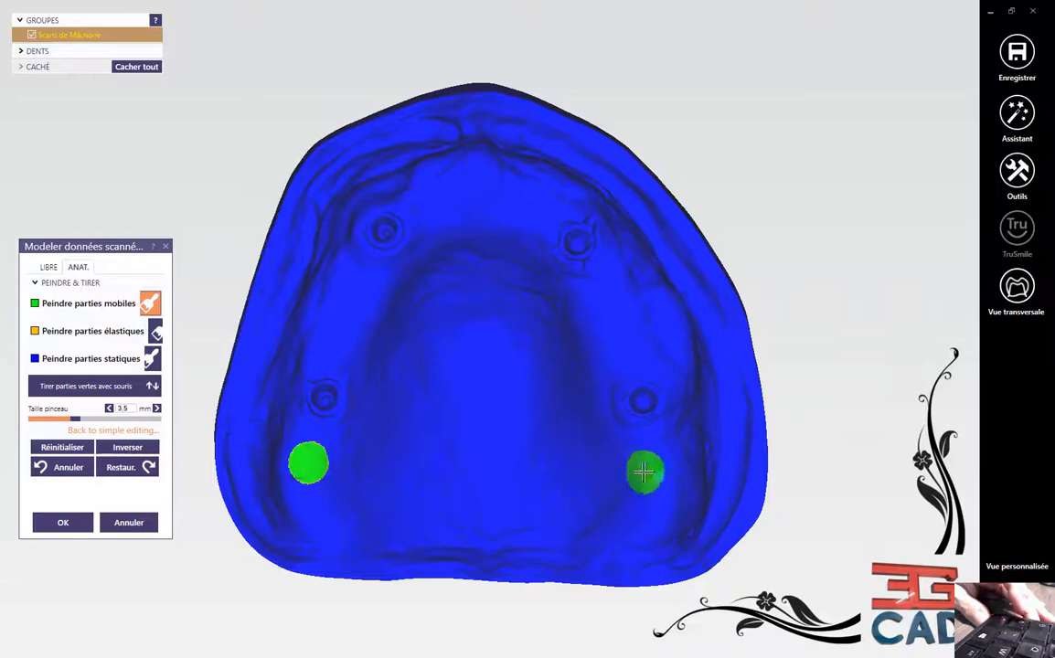
left_click(480, 188)
right_click_drag(510, 511, 513, 507)
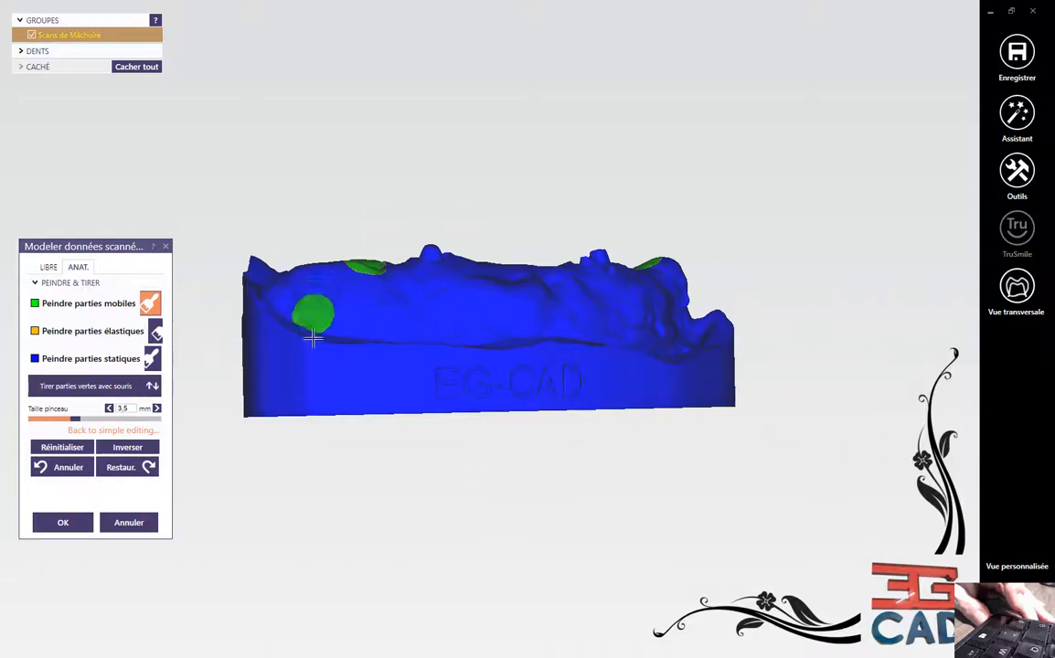
Pull the painted mobile parts down into the ridge to form shallow circular recesses for the stops.
left_click(91, 385)
scroll(373, 266, "up", 5)
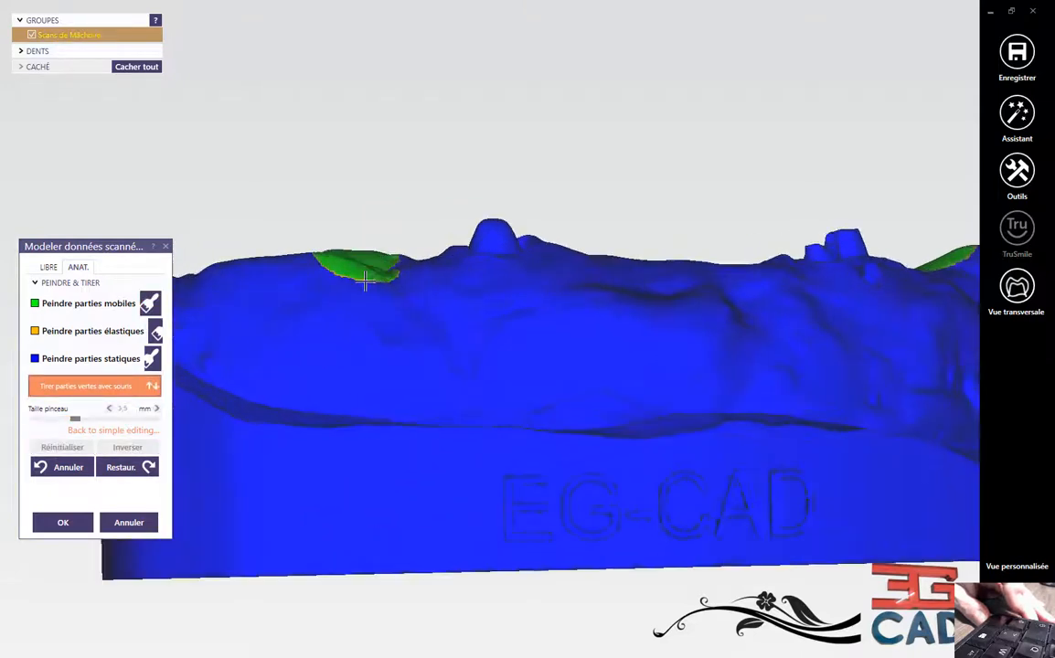
left_click_drag(350, 272, 354, 298)
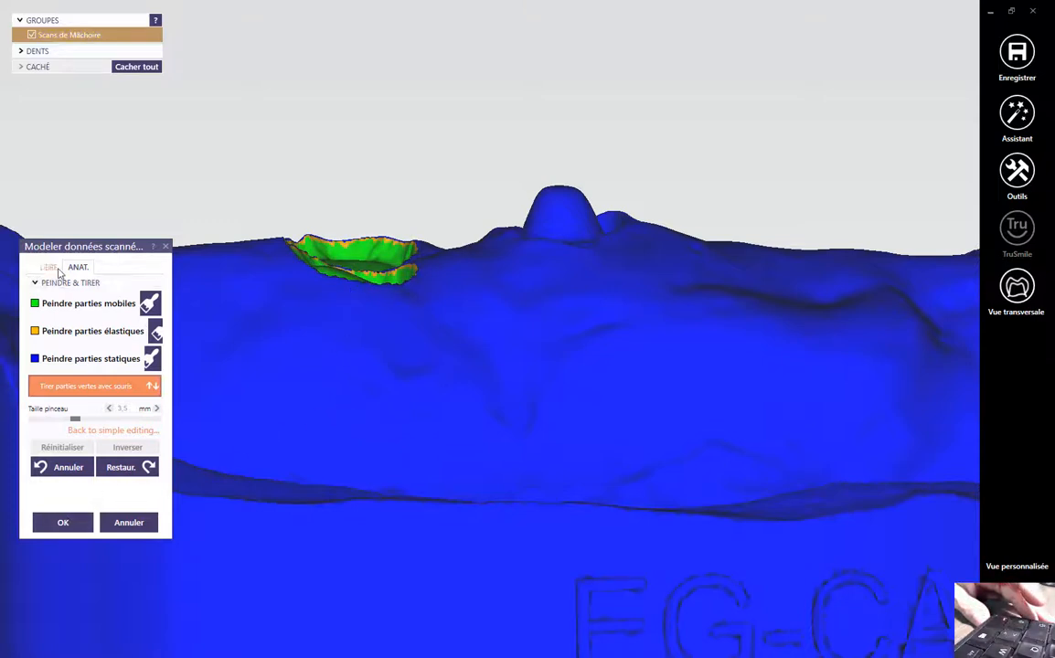
Check the recesses in free modelling mode and accept the modified jaw scan.
left_click(58, 270)
scroll(448, 360, "down", 6)
right_click_drag(434, 395, 432, 404)
scroll(393, 436, "up", 6)
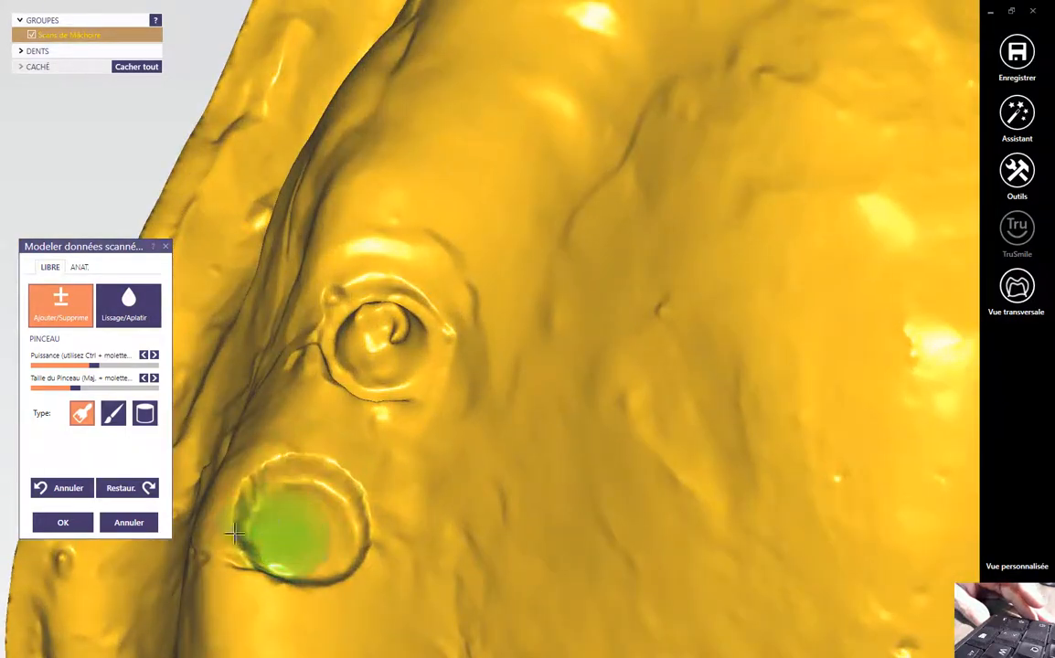
left_click(64, 523)
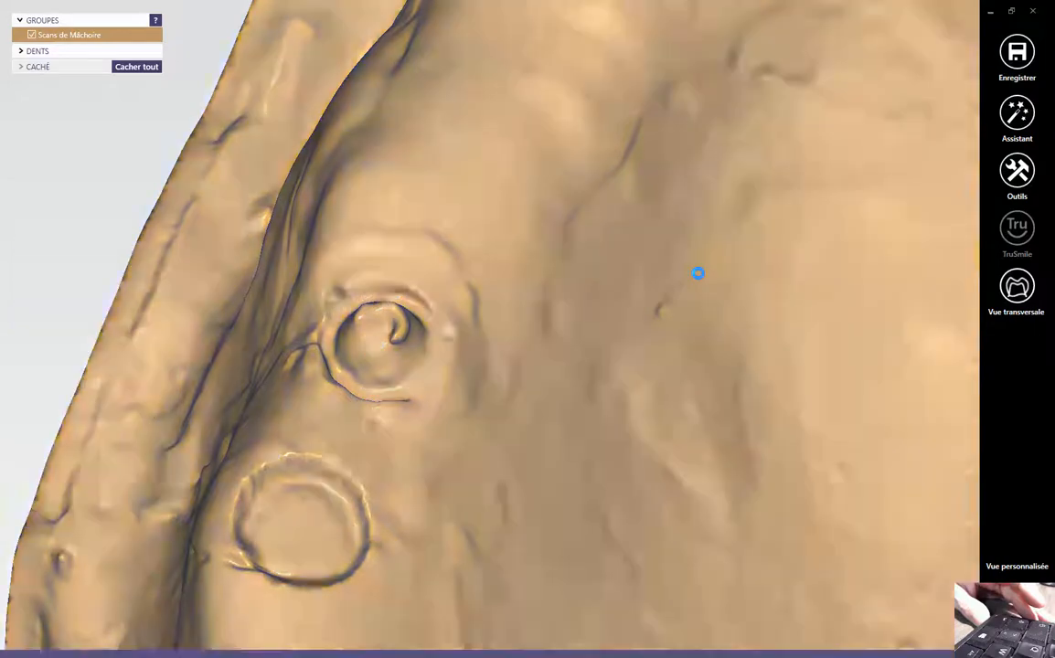
Return to the assistant, set the insertion axis from the viewing direction, and apply the splint intrados with 0.9 mm compensation.
scroll(685, 277, "down", 4)
scroll(668, 283, "down", 2)
right_click_drag(668, 284, 694, 313)
middle_click_drag(694, 313, 549, 292)
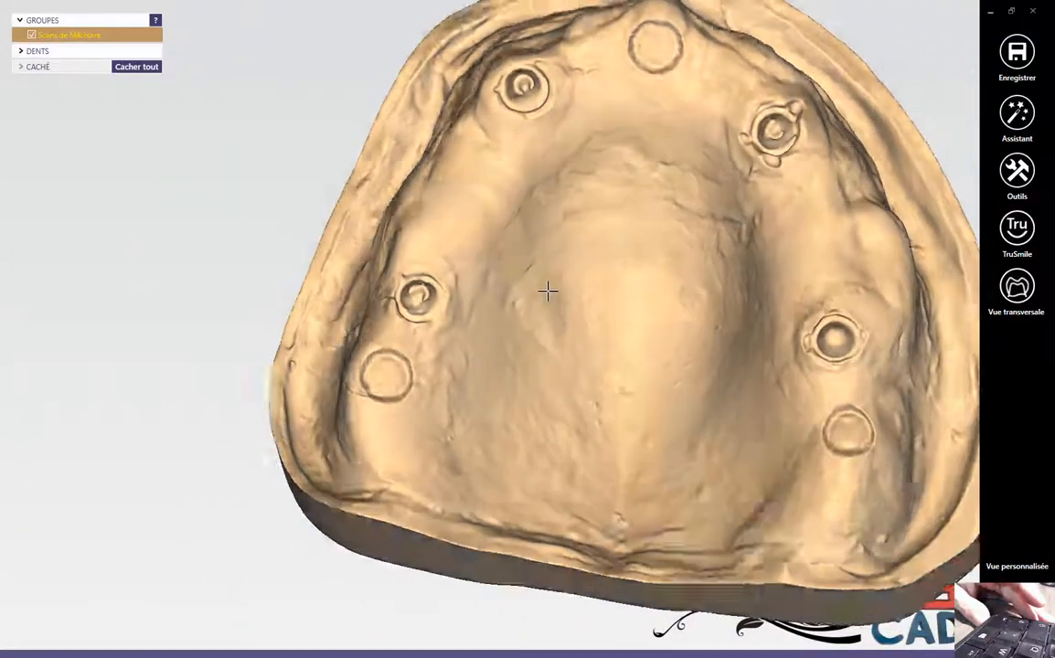
right_click_drag(549, 292, 494, 309)
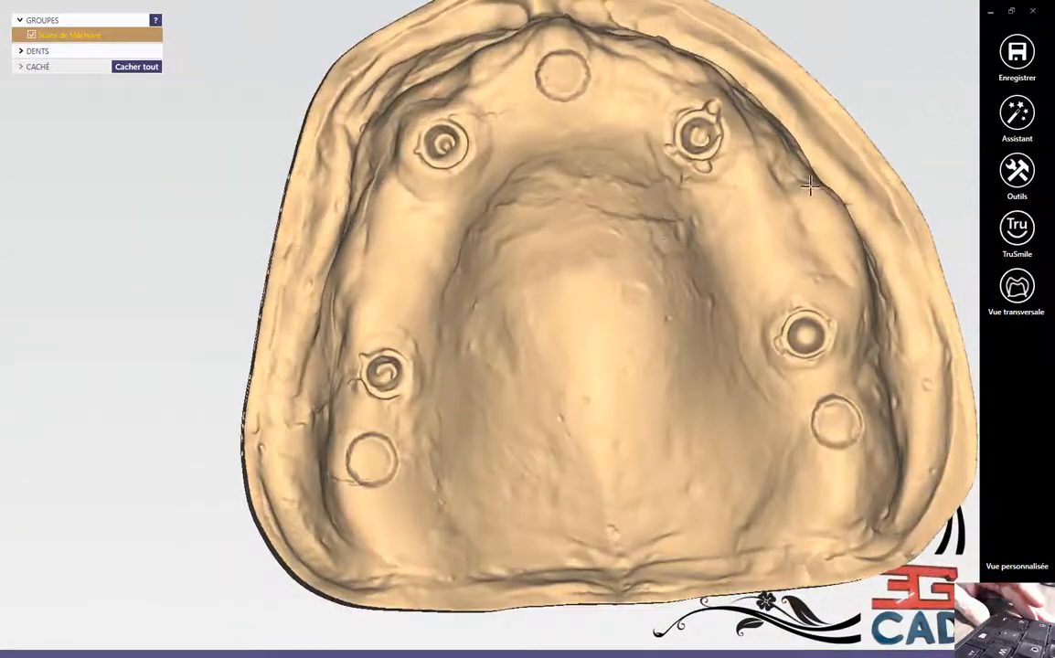
left_click(1016, 114)
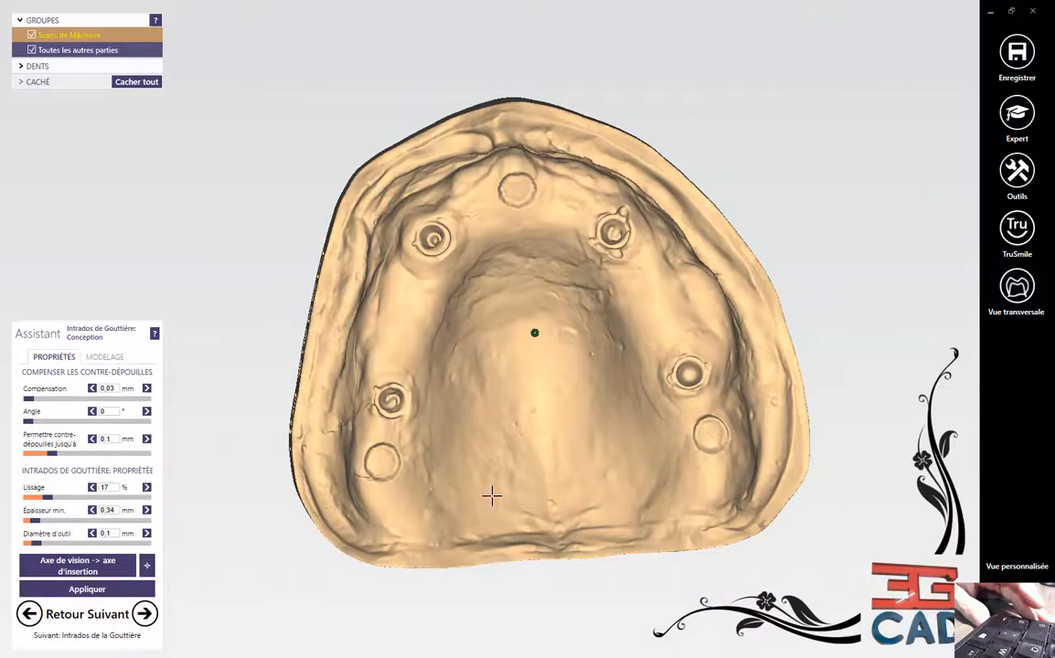
right_click_drag(492, 496, 506, 467)
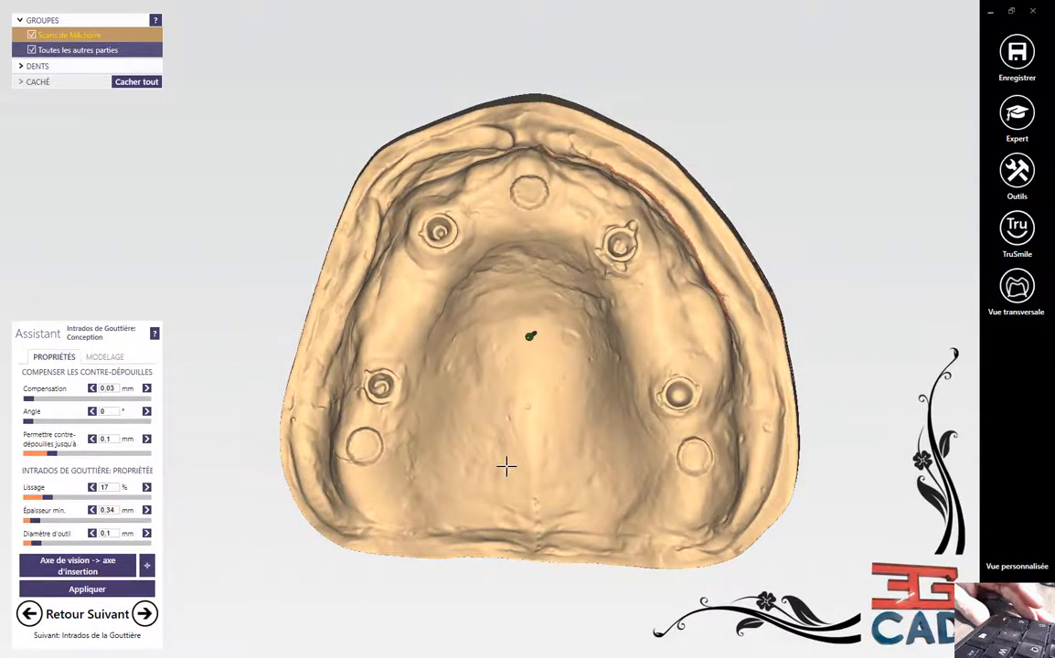
left_click(87, 569)
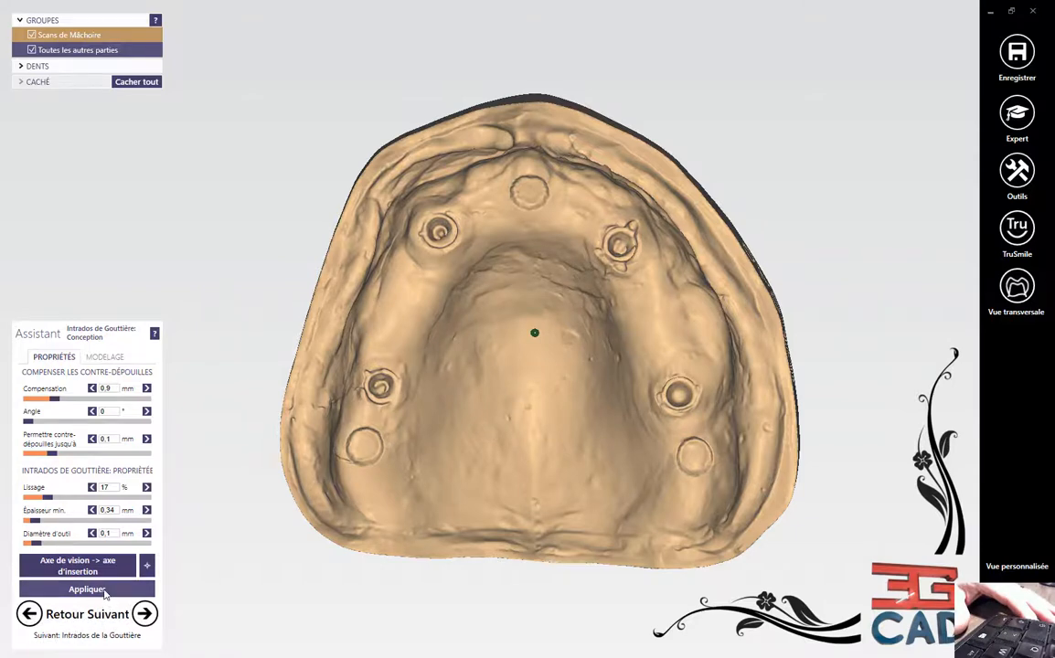
left_click(105, 590)
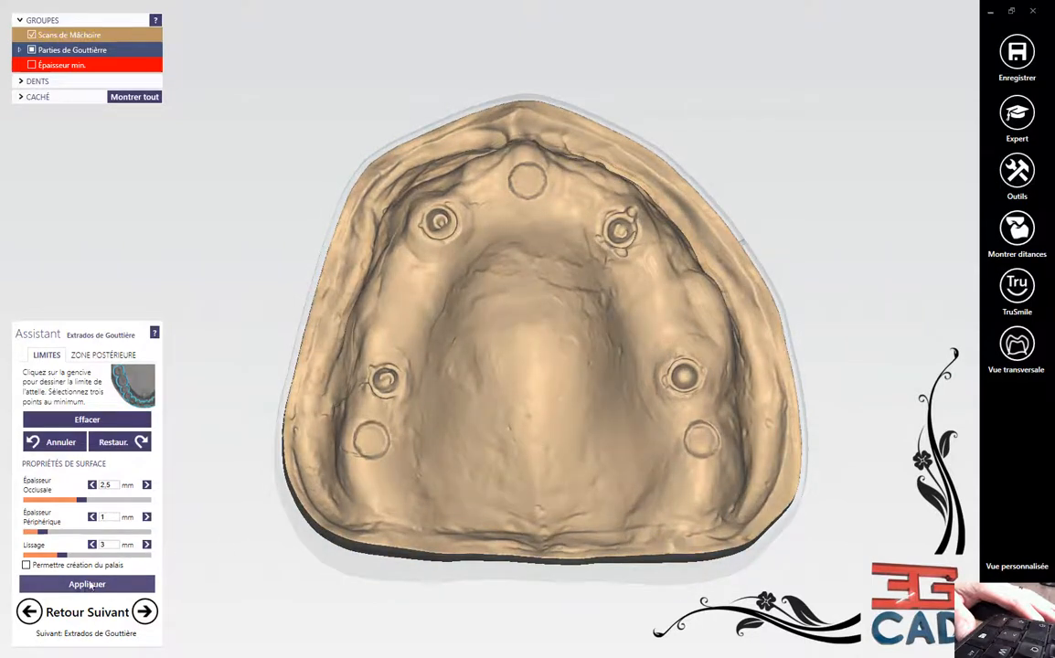
Allow palate creation and draw the splint limit along the outer vestibular side of the ridge.
left_click(40, 567)
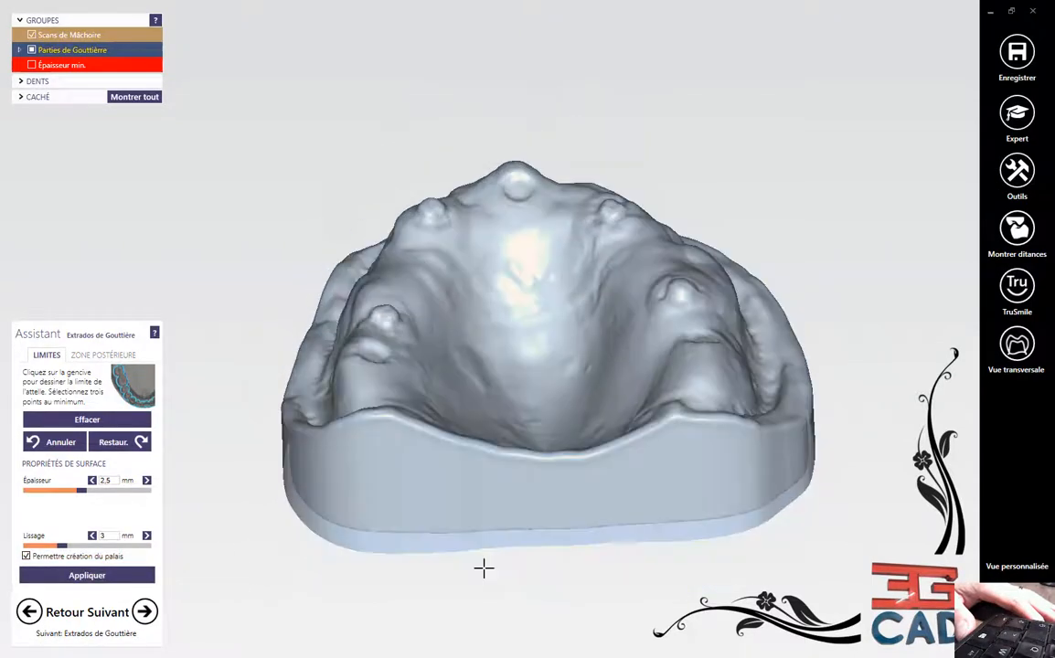
right_click_drag(687, 480, 744, 424)
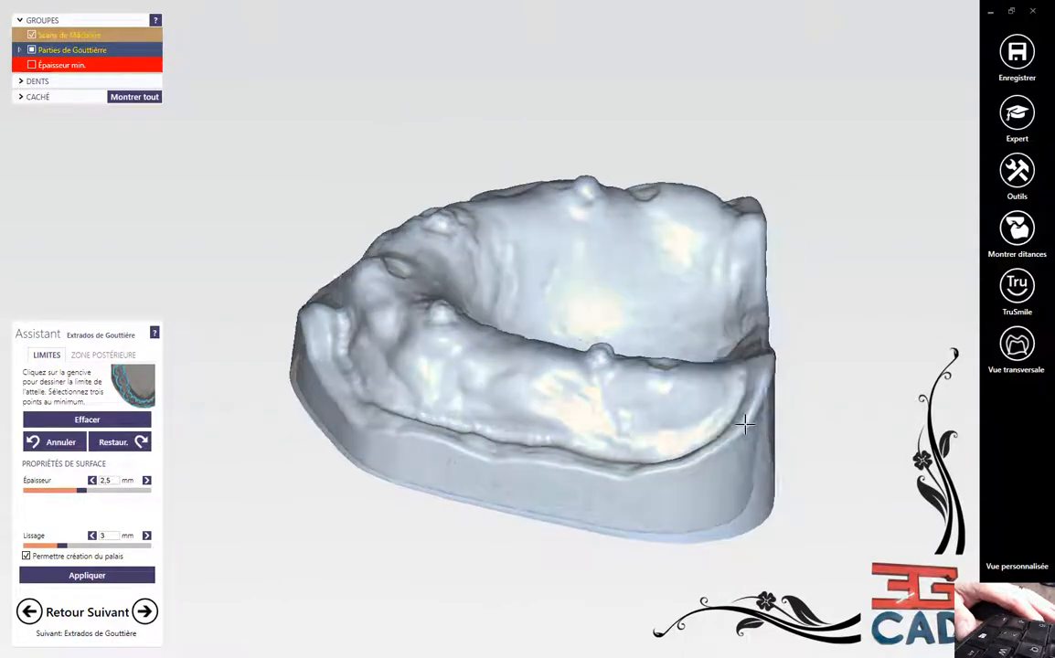
scroll(744, 424, "up", 4)
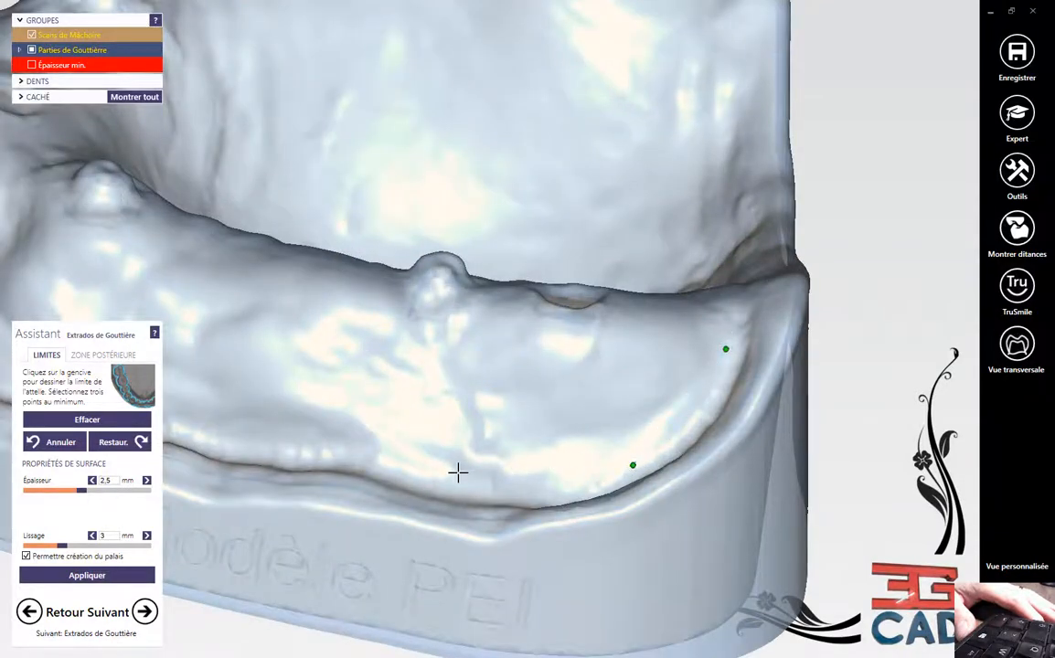
right_click_drag(262, 438, 342, 367)
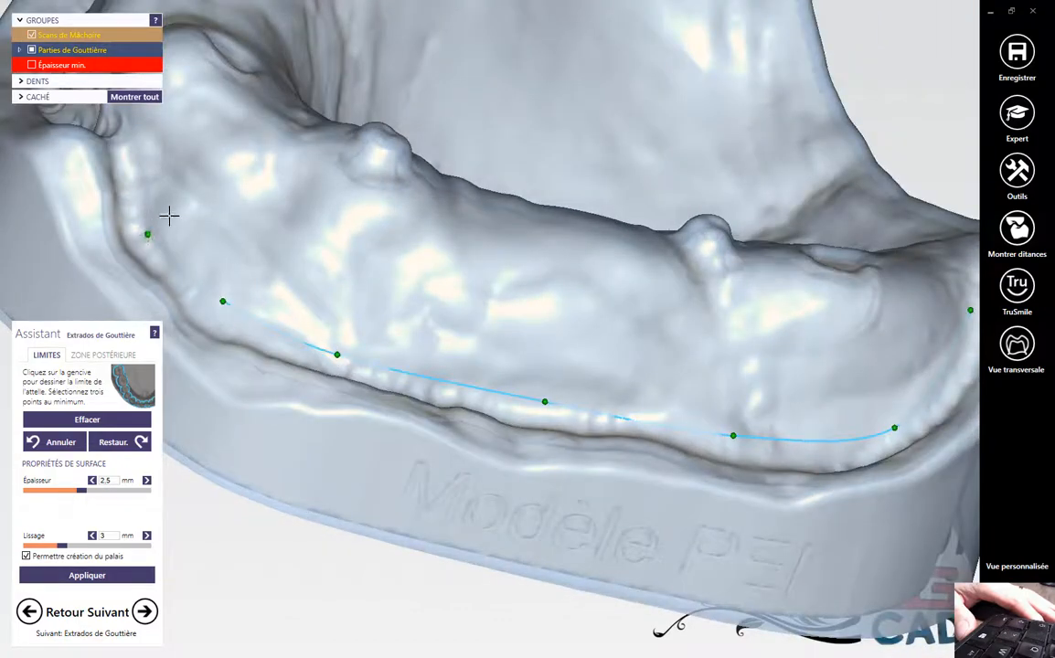
right_click_drag(176, 169, 582, 487)
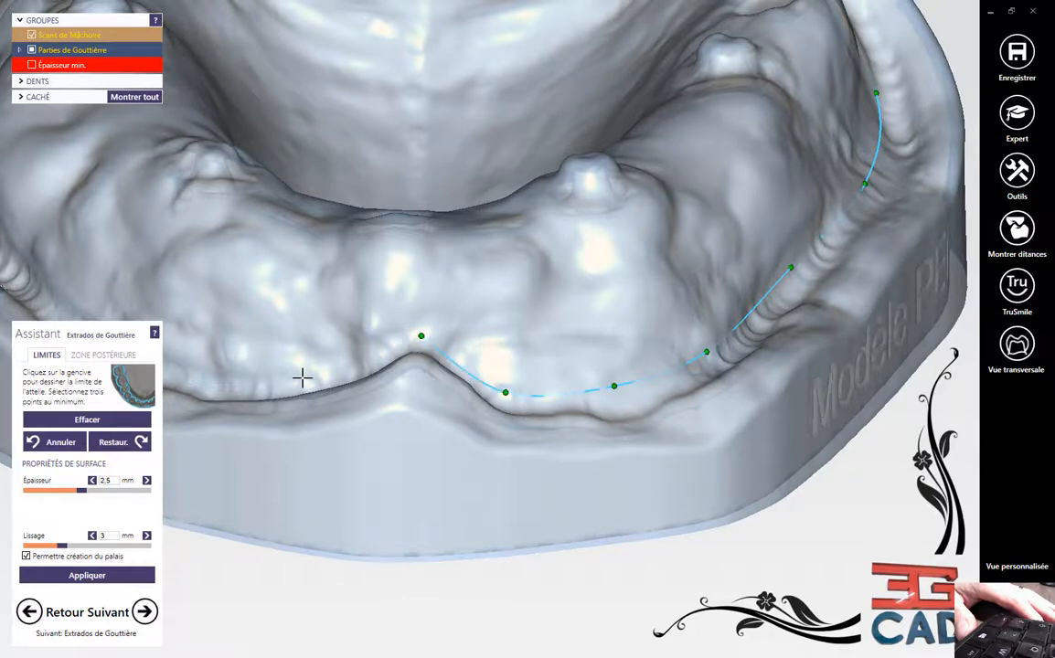
right_click_drag(186, 363, 395, 293)
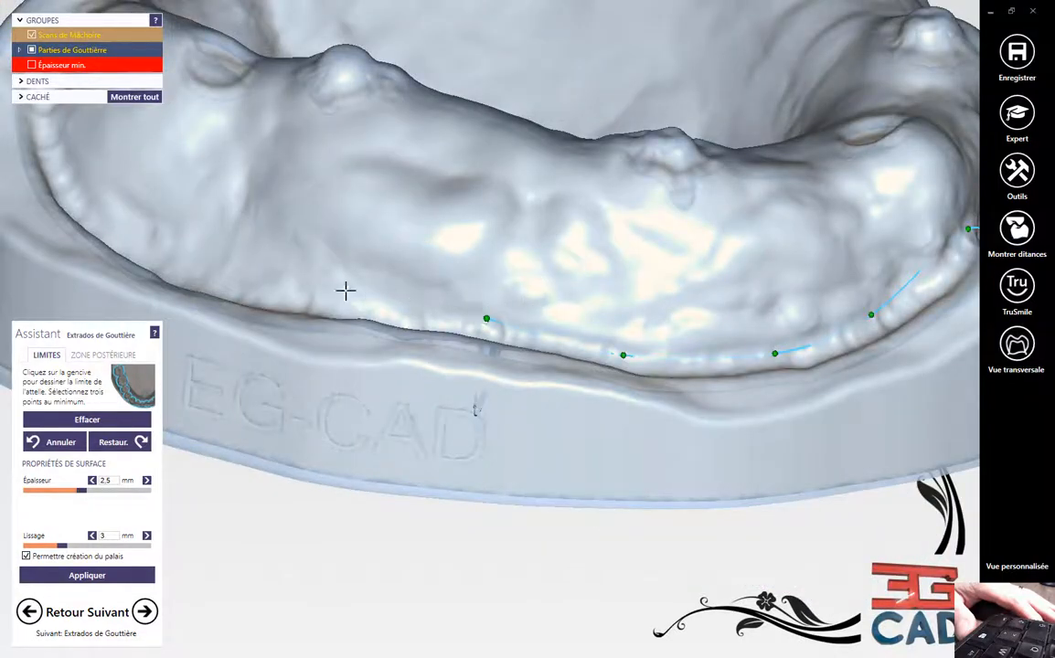
right_click_drag(100, 190, 530, 350)
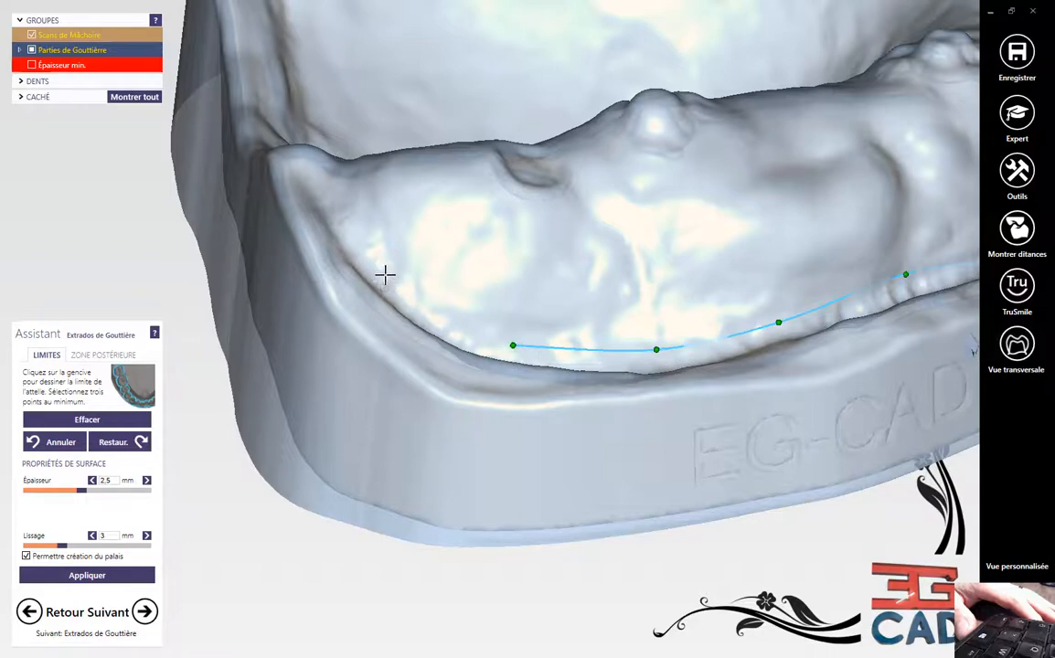
Continue the splint limit across the posterior edge of the palate and close it on the opposite side.
right_click_drag(340, 183, 476, 226)
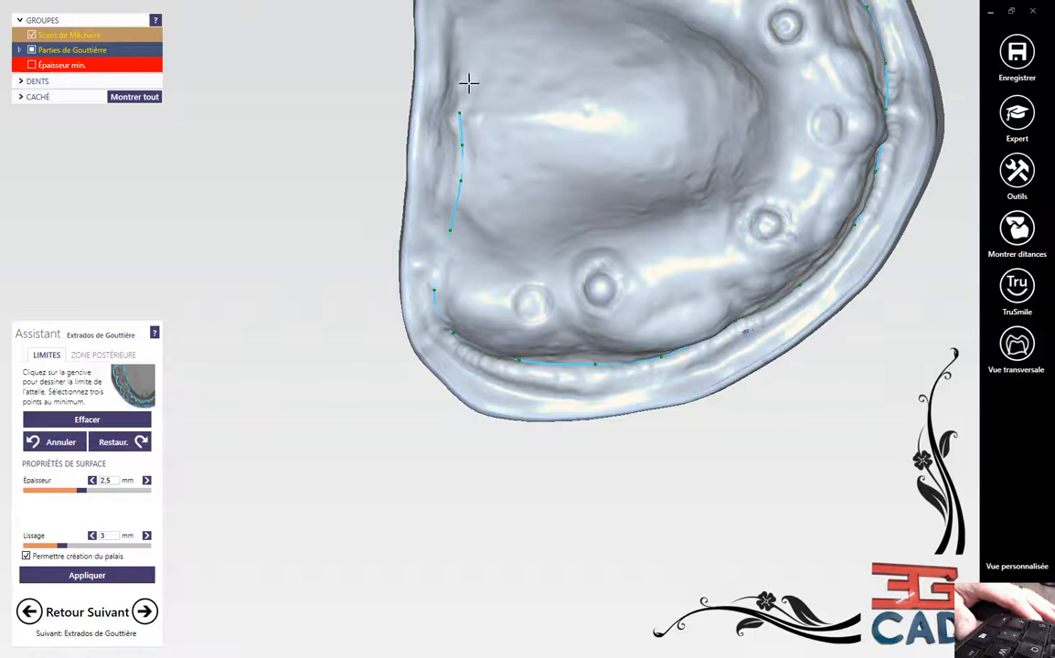
scroll(475, 140, "up", 6)
scroll(466, 233, "down", 8)
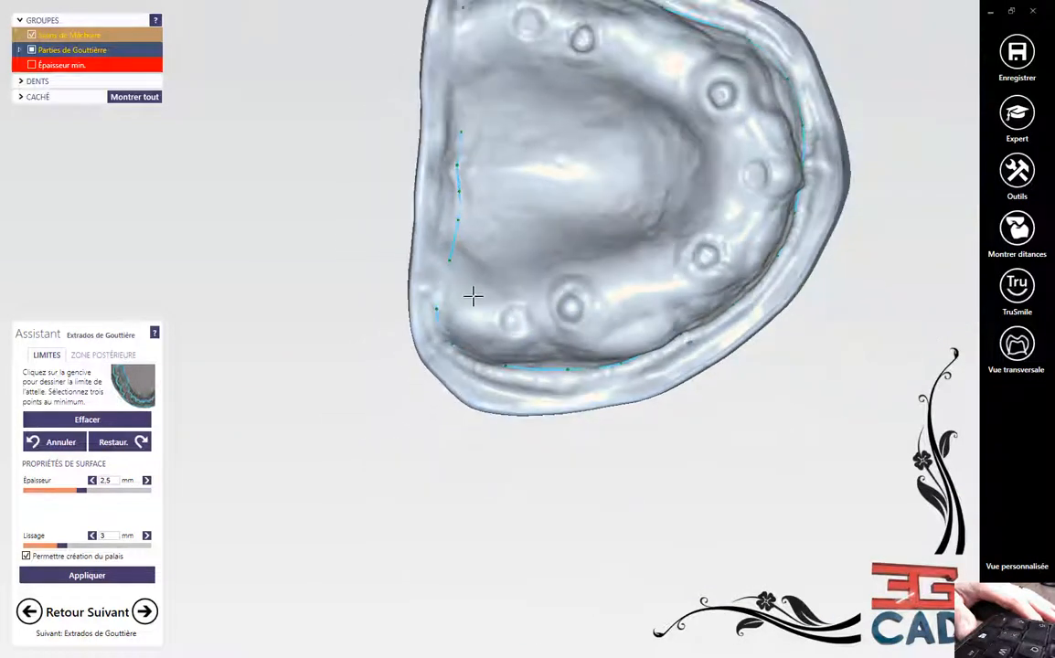
scroll(472, 19, "up", 4)
scroll(453, 91, "down", 2)
scroll(449, 91, "down", 1)
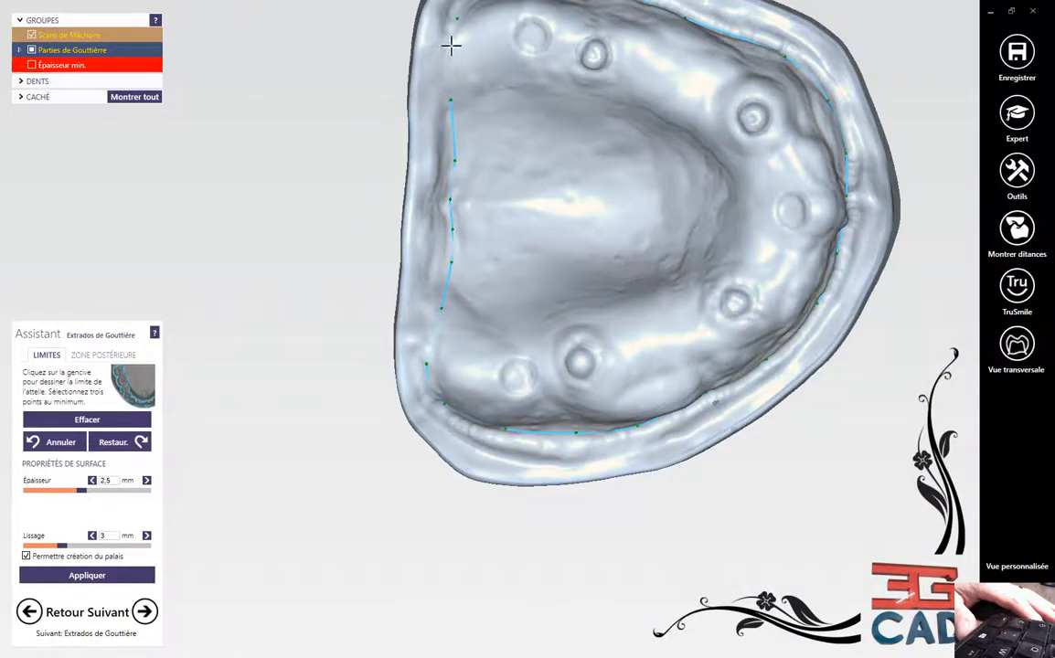
double_click(448, 47)
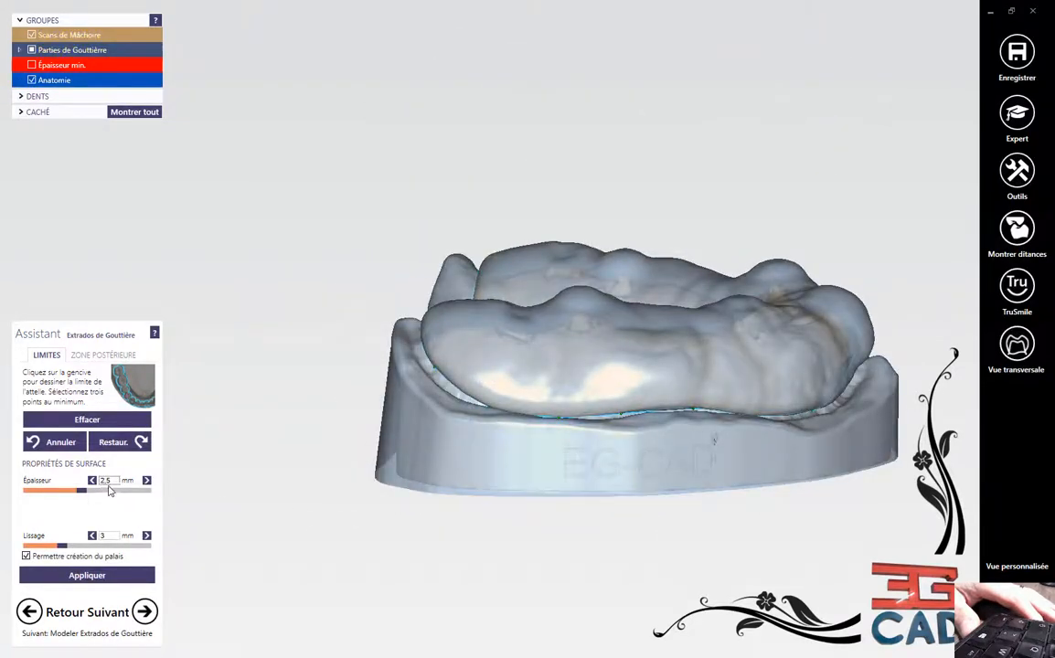
Inspect the 2.5 mm thick splint extrados from several sides and advance to its modelling stage.
right_click_drag(822, 421, 817, 420)
middle_click_drag(817, 419, 702, 423)
right_click_drag(702, 423, 343, 453)
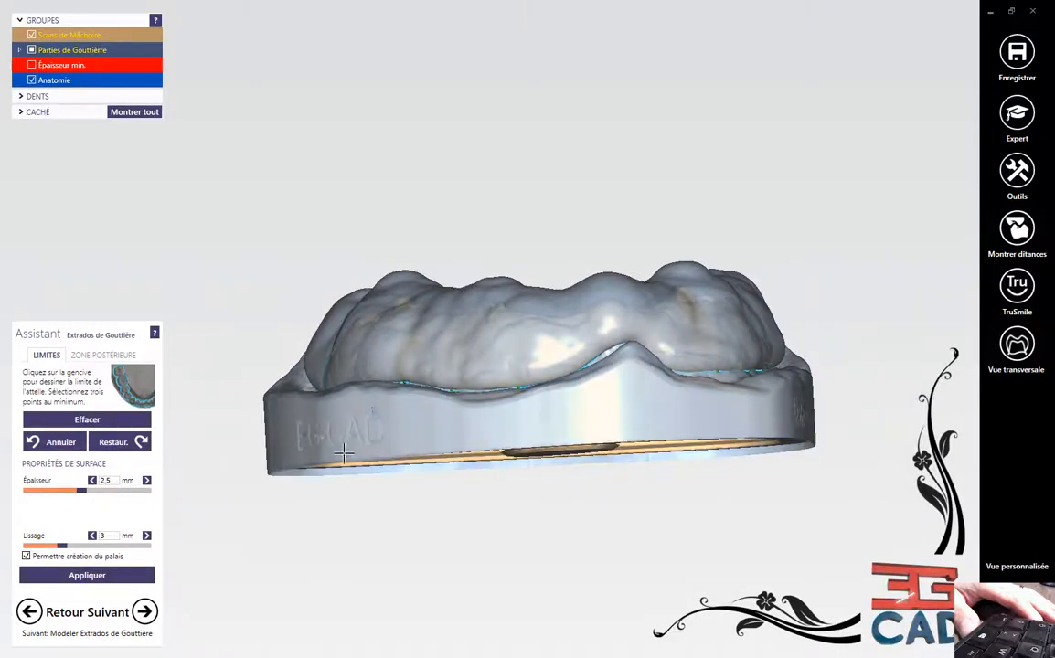
right_click_drag(434, 467, 638, 474)
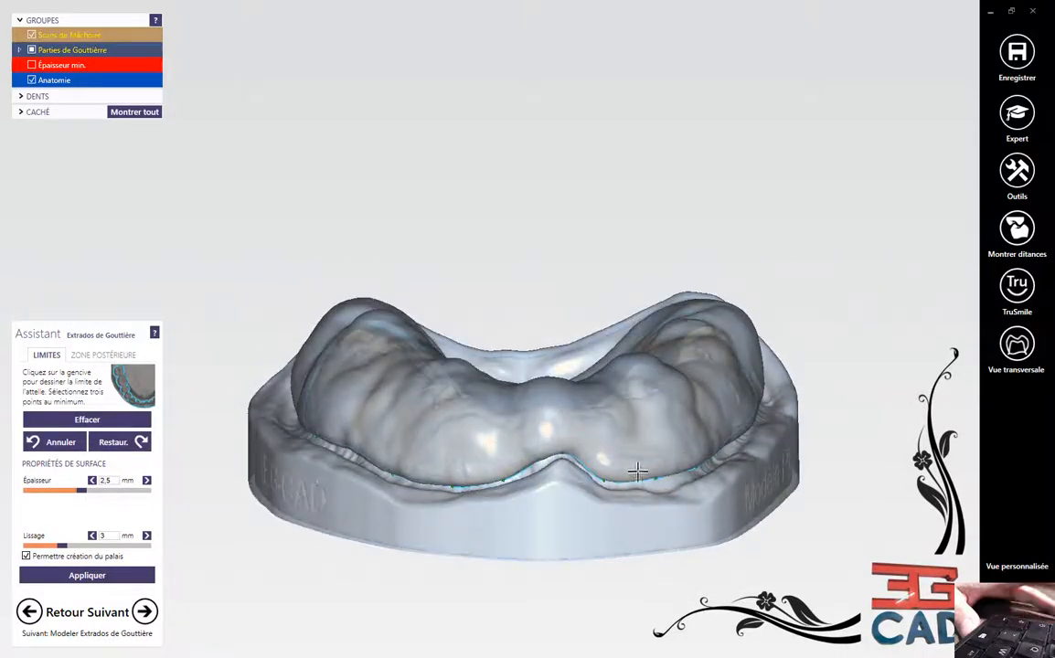
right_click_drag(556, 494, 512, 484)
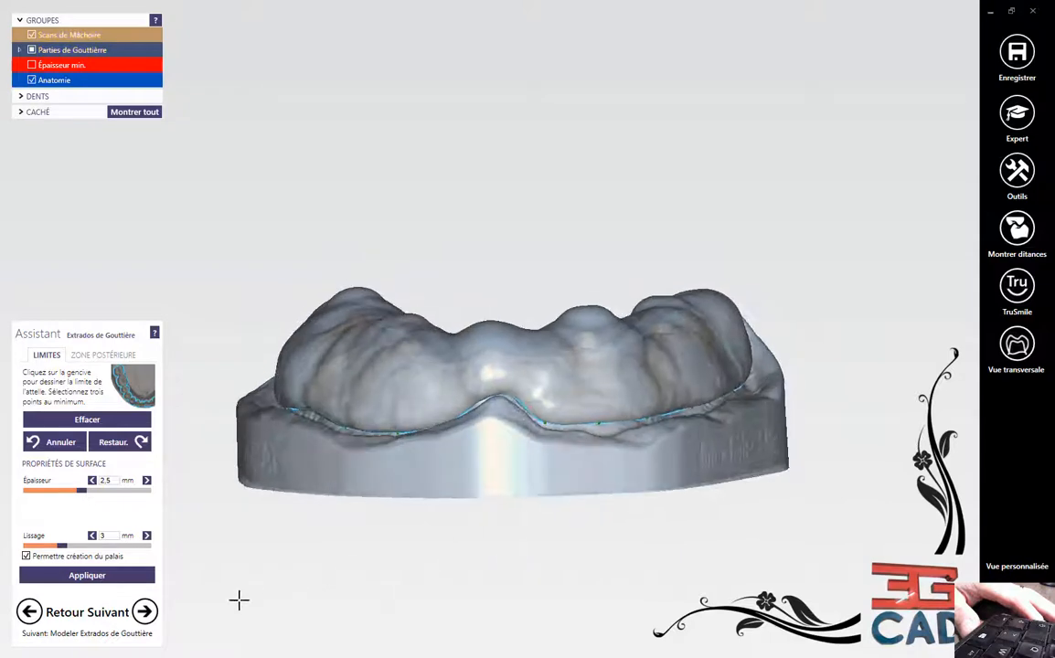
left_click(144, 613)
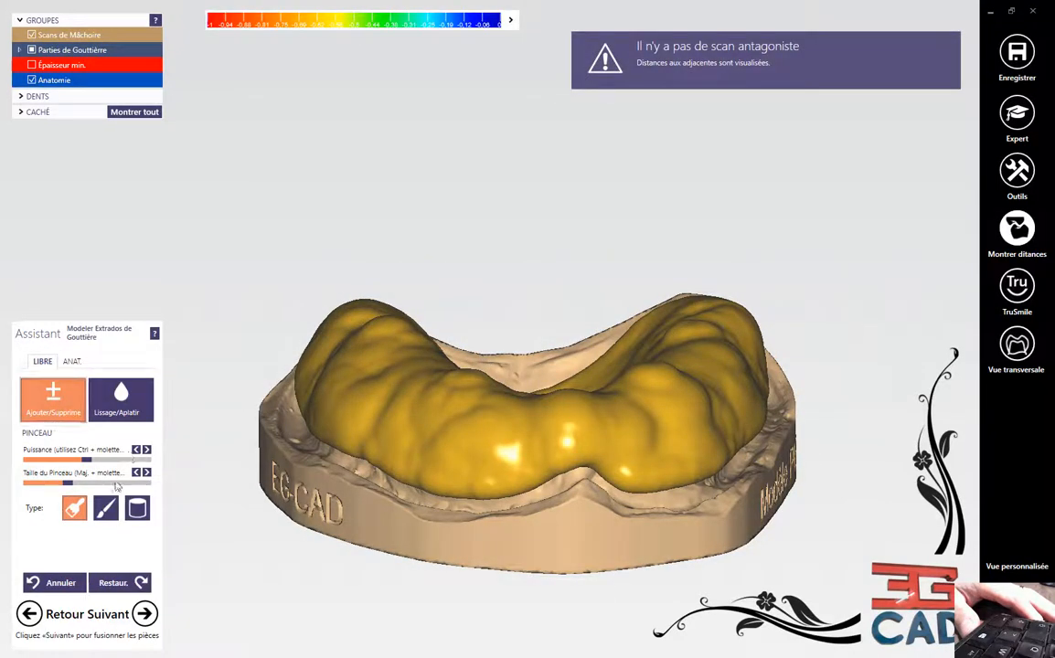
Select free-form adding and removing of material, and set the brush power and brush size to their maximum.
left_click(119, 399)
left_click(53, 399)
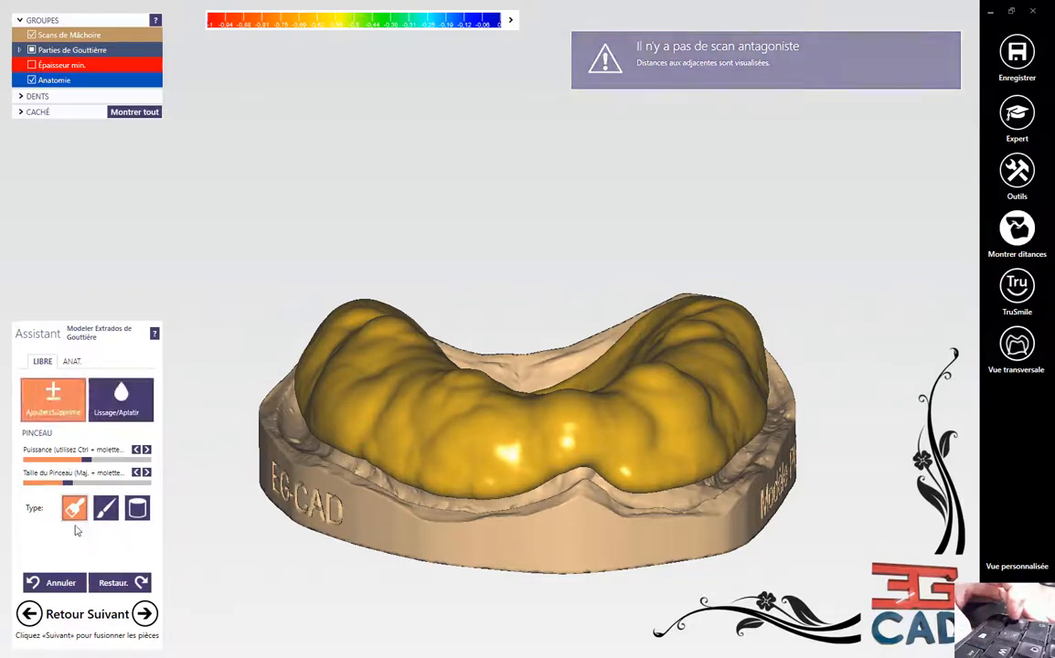
left_click_drag(87, 460, 150, 460)
right_click_drag(430, 397, 438, 405)
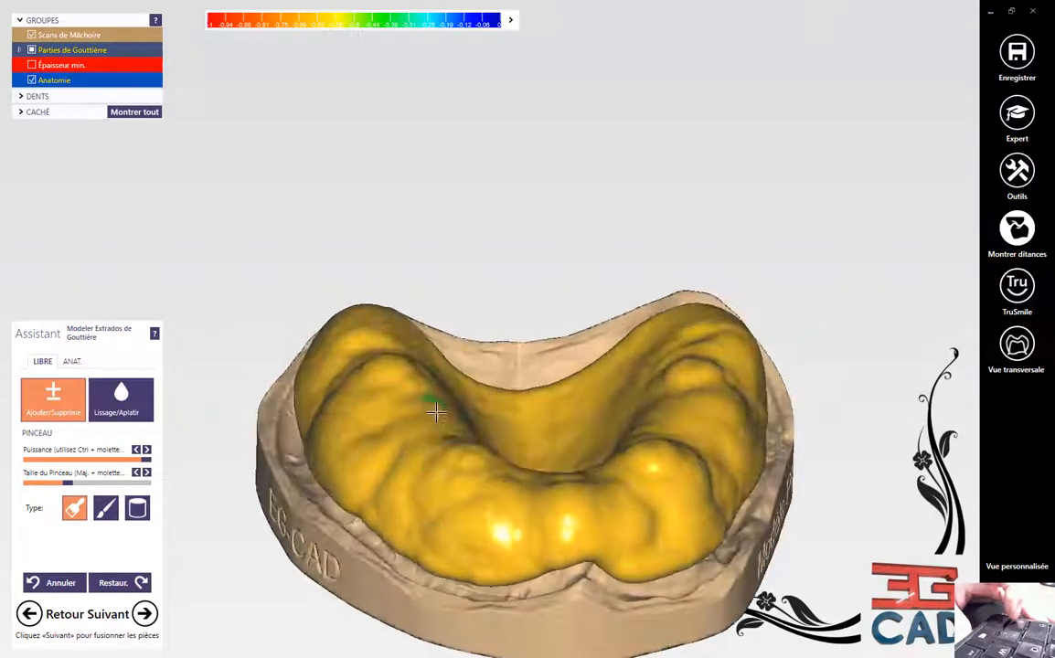
scroll(457, 452, "up", 4)
scroll(468, 448, "up", 6, "shift")
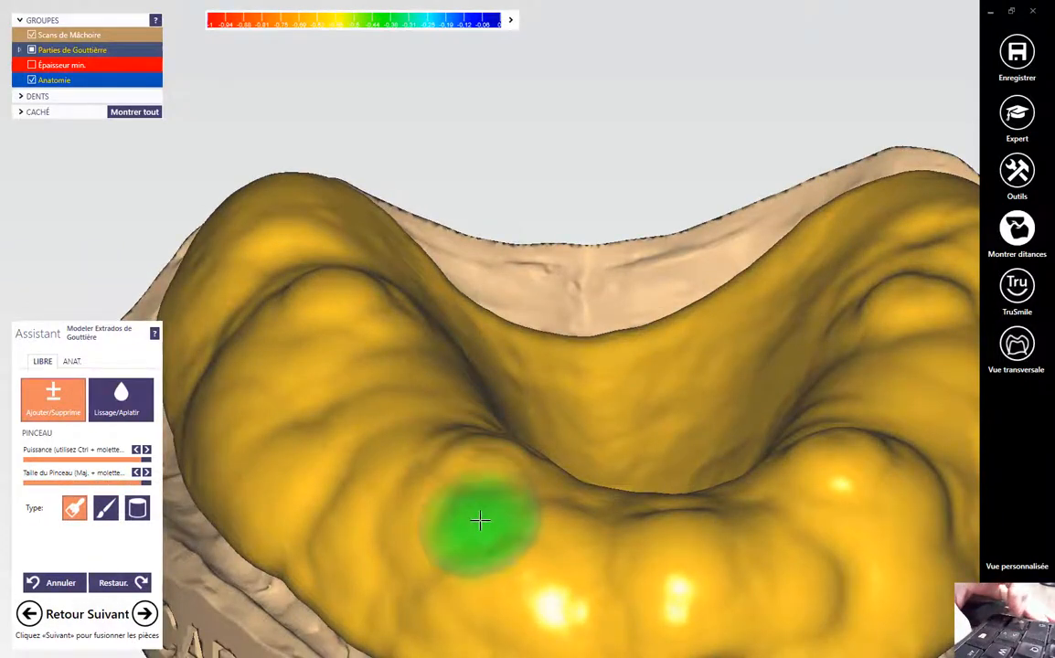
Smooth the splint extrados along the ridge crest from one posterior side to the front at maximum brush power.
mouse_move(480, 523)
right_mouse_down()
mouse_move(484, 484)
mouse_move(454, 511)
right_mouse_up()
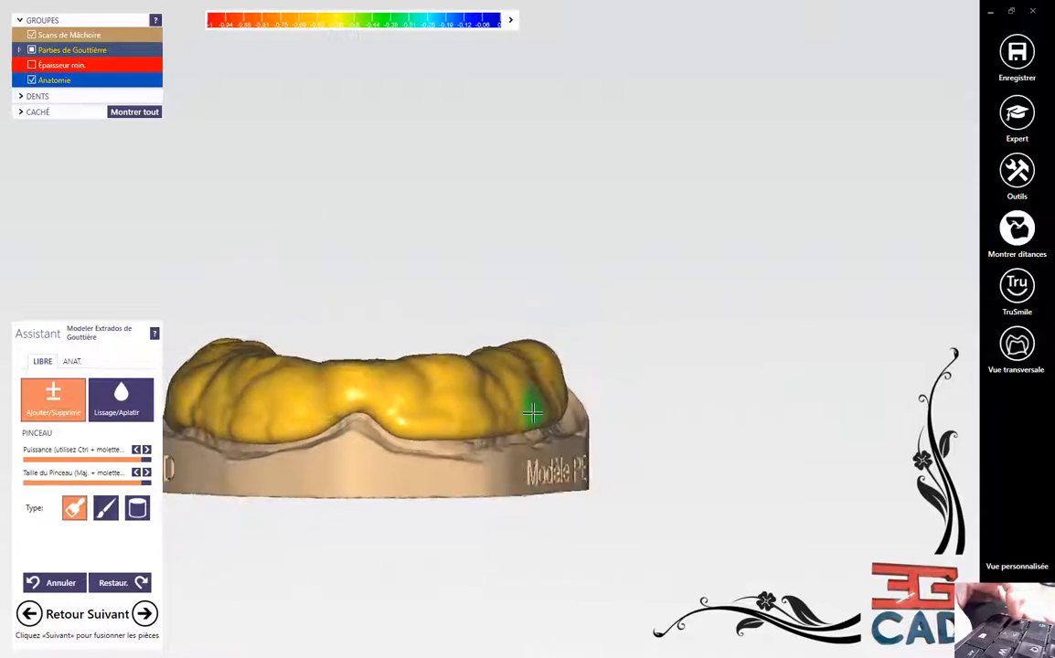
right_click_drag(533, 413, 533, 445)
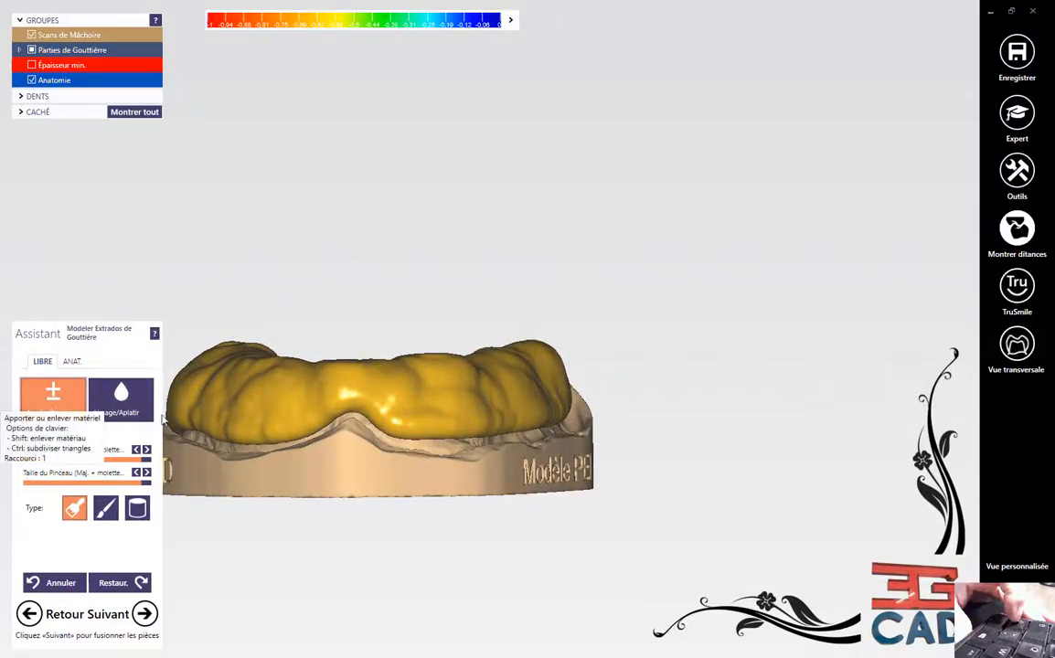
right_click_drag(585, 421, 492, 463)
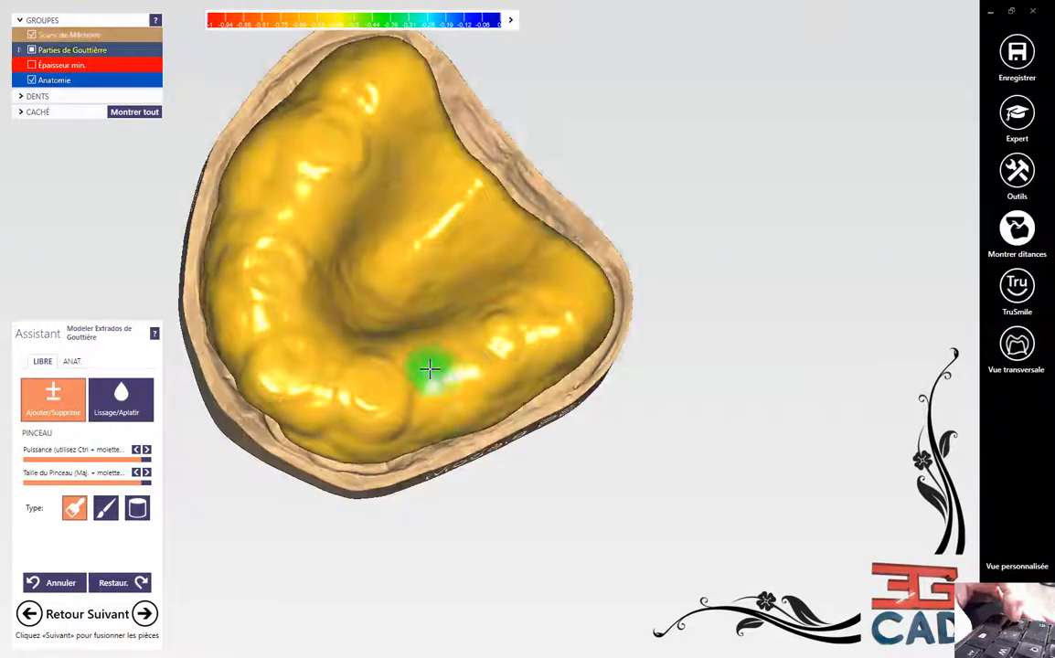
scroll(404, 364, "up", 5)
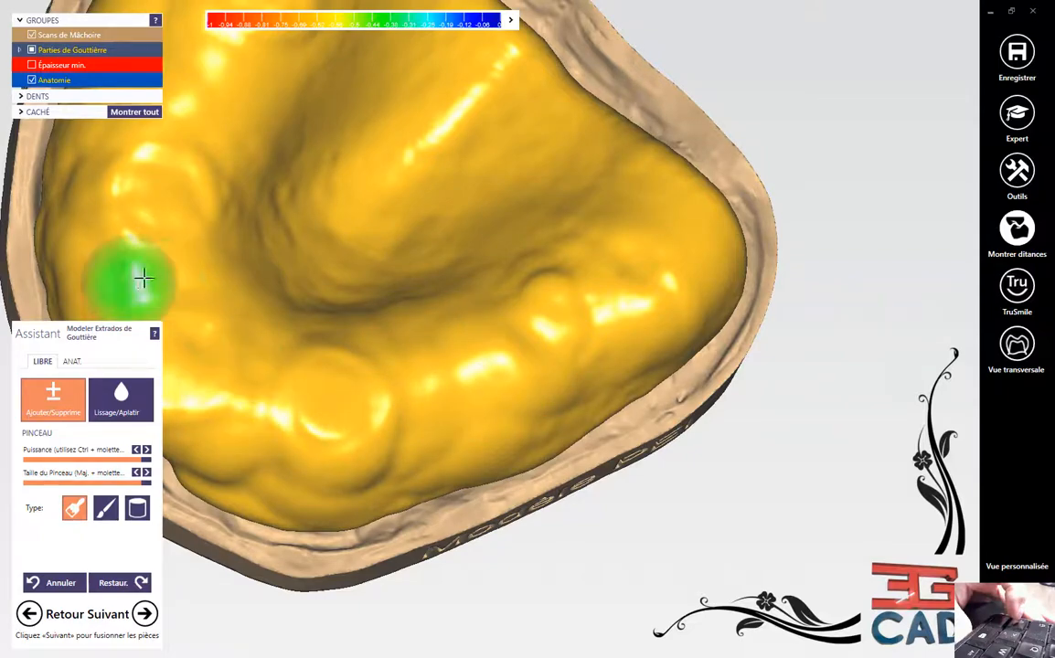
mouse_move(169, 235)
right_mouse_down()
mouse_move(405, 365)
mouse_move(531, 417)
mouse_move(524, 424)
mouse_move(549, 389)
right_mouse_up()
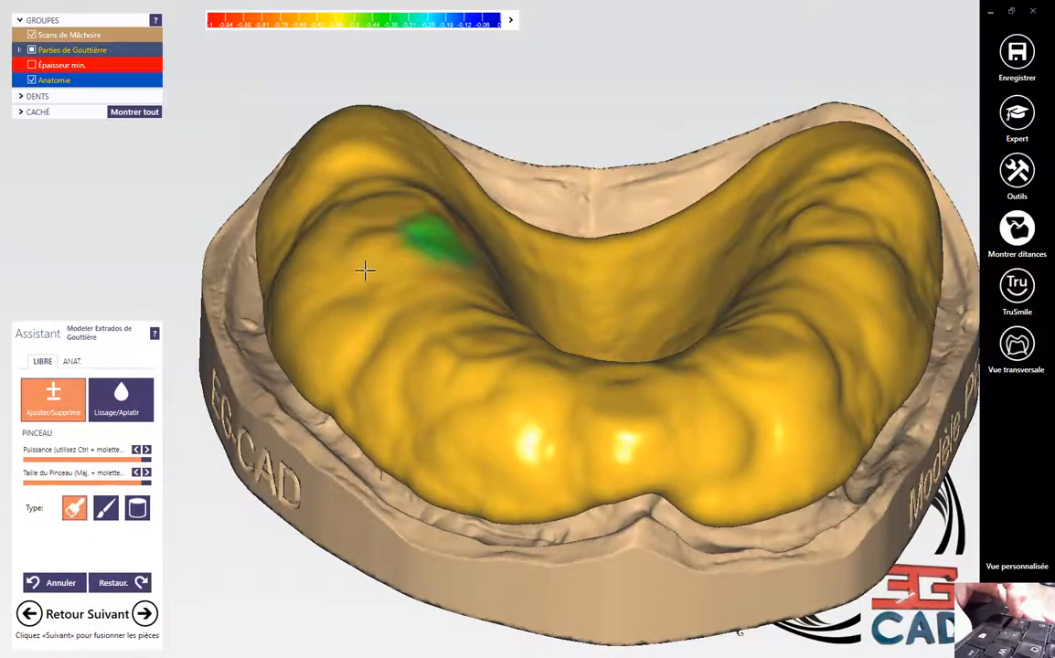
right_click_drag(644, 382, 245, 499)
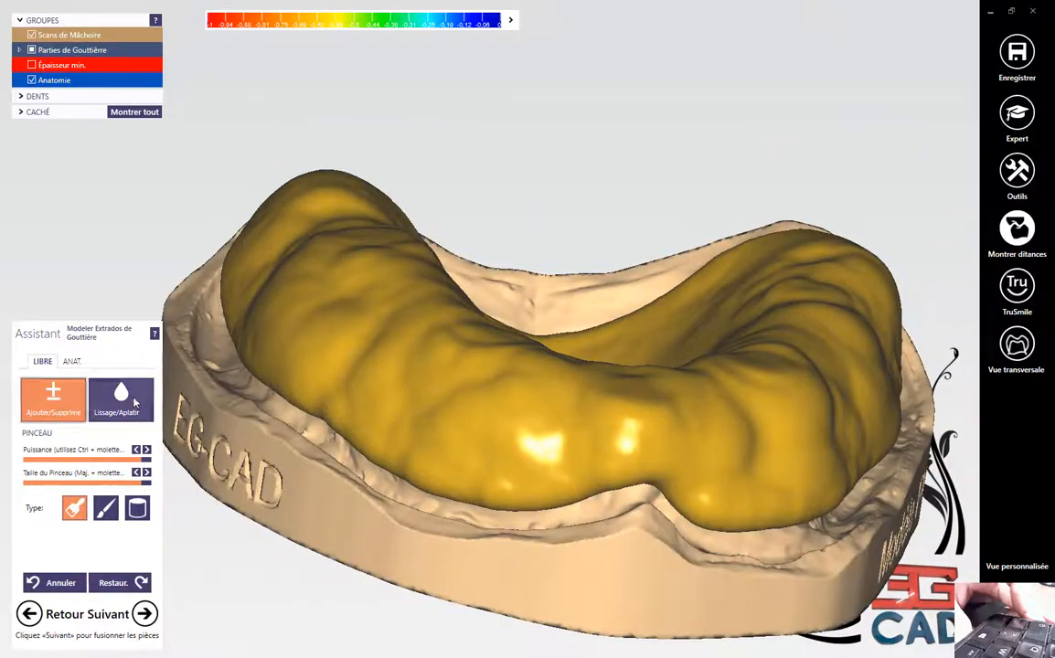
left_click(134, 402)
right_click_drag(442, 418, 433, 210)
mouse_move(388, 188)
left_mouse_down()
mouse_move(420, 165)
mouse_move(442, 107)
mouse_move(401, 229)
mouse_move(419, 274)
mouse_move(471, 308)
mouse_move(521, 365)
mouse_move(535, 431)
mouse_move(618, 489)
mouse_move(683, 478)
mouse_move(792, 388)
mouse_move(841, 203)
mouse_move(720, 393)
mouse_move(794, 184)
mouse_move(835, 196)
mouse_move(631, 447)
mouse_move(431, 368)
mouse_move(576, 437)
left_mouse_up()
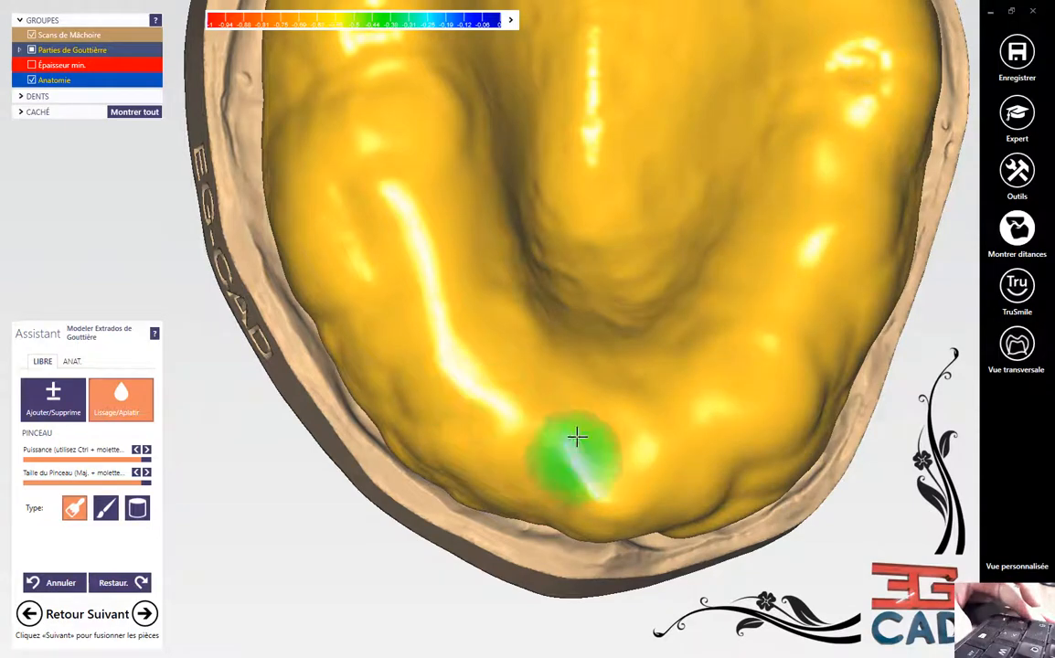
mouse_move(577, 437)
right_mouse_down()
mouse_move(591, 450)
mouse_move(486, 423)
right_mouse_up()
scroll(585, 445, "down", 5)
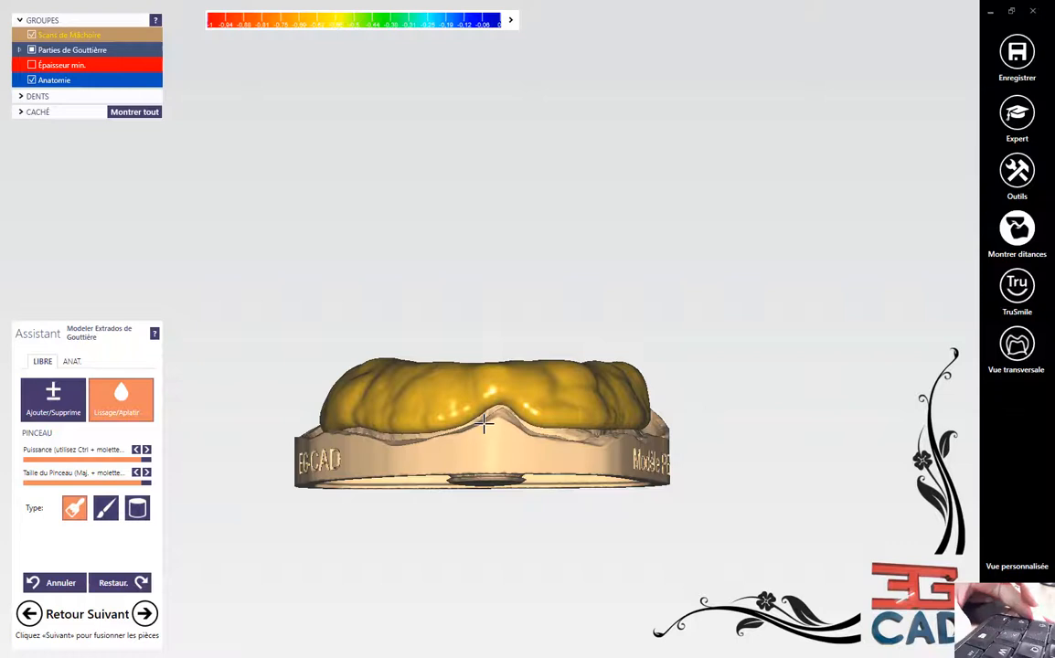
Switch the extrados modelling to anatomic paint-and-pull with advanced editing of moving, elastic and static parts.
left_click(67, 362)
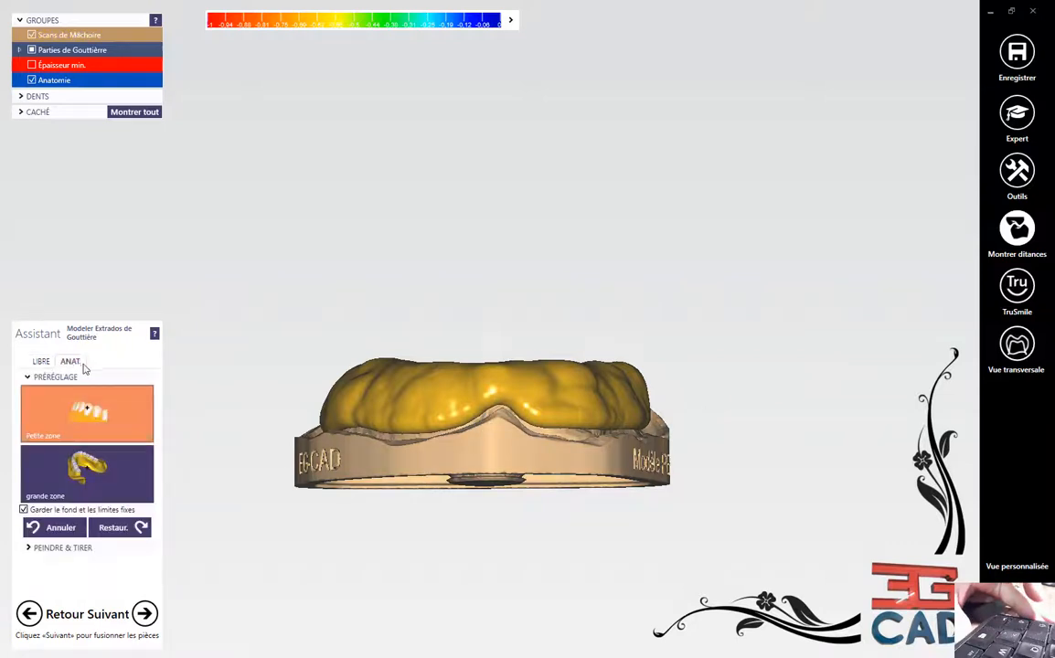
left_click(61, 548)
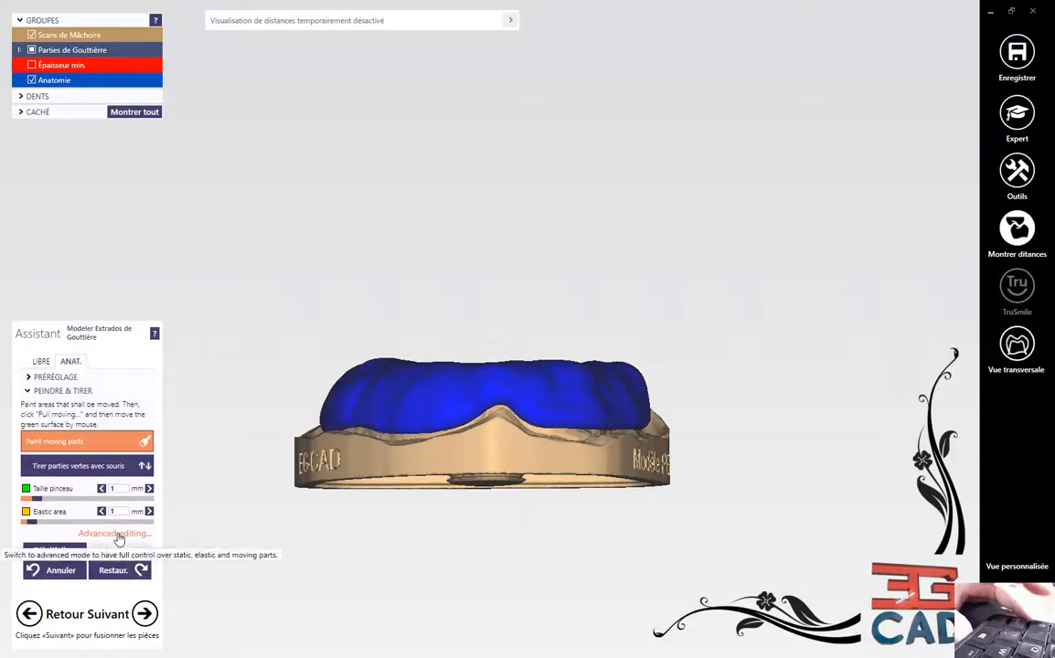
left_click(117, 535)
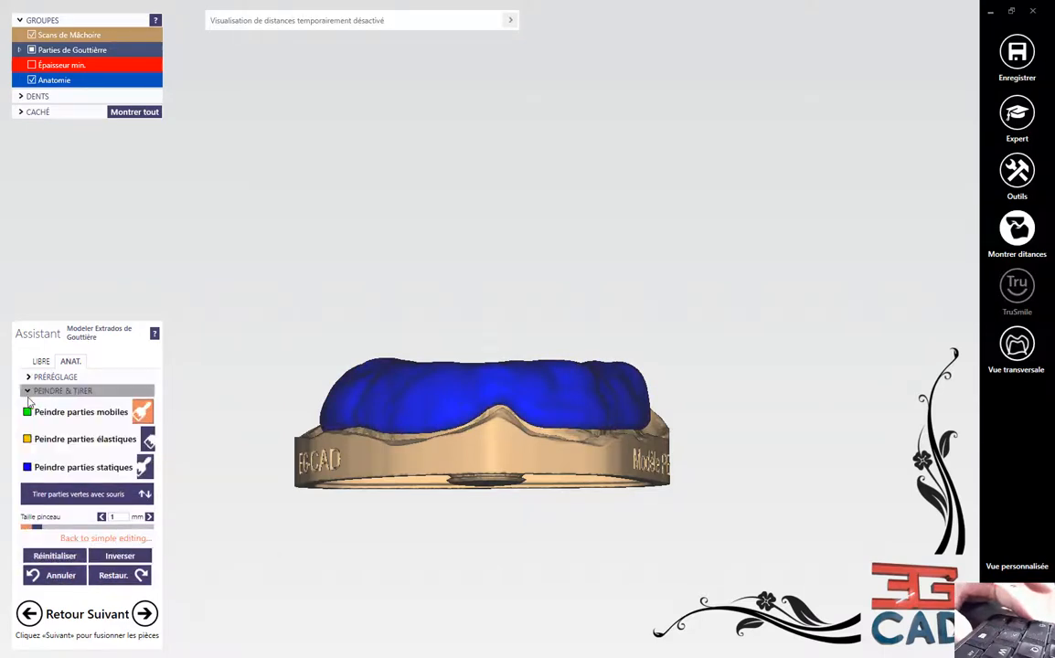
Paint moving parts as a strip along each posterior ridge crest with a 4.5 mm brush.
right_click_drag(441, 456, 441, 456)
scroll(370, 306, "up", 4)
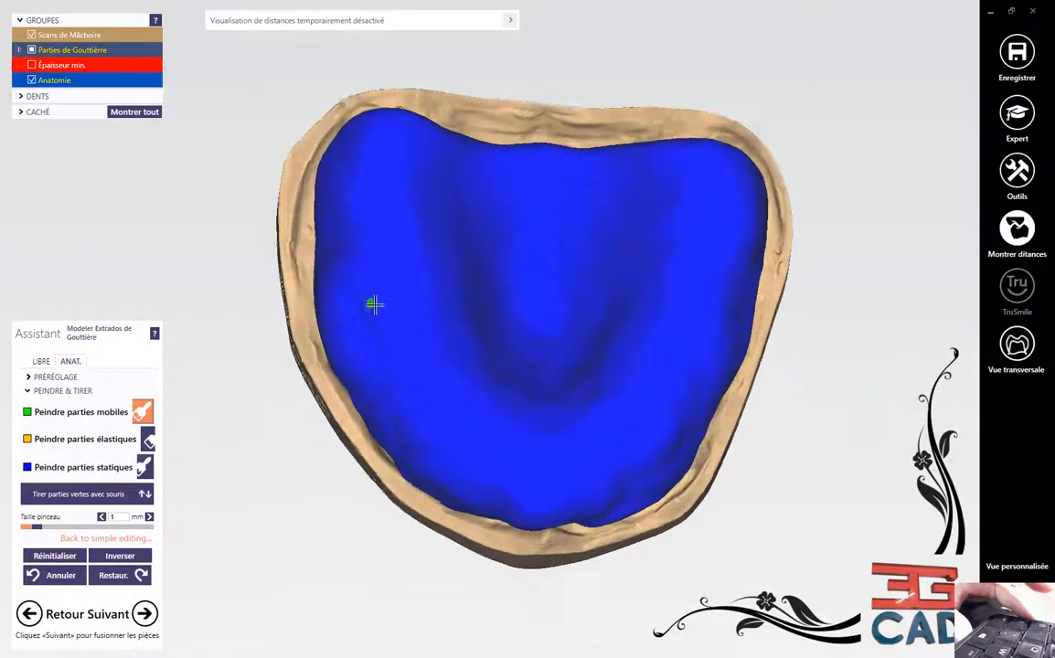
scroll(394, 319, "up", 2, "shift")
scroll(395, 318, "up", 3, "shift")
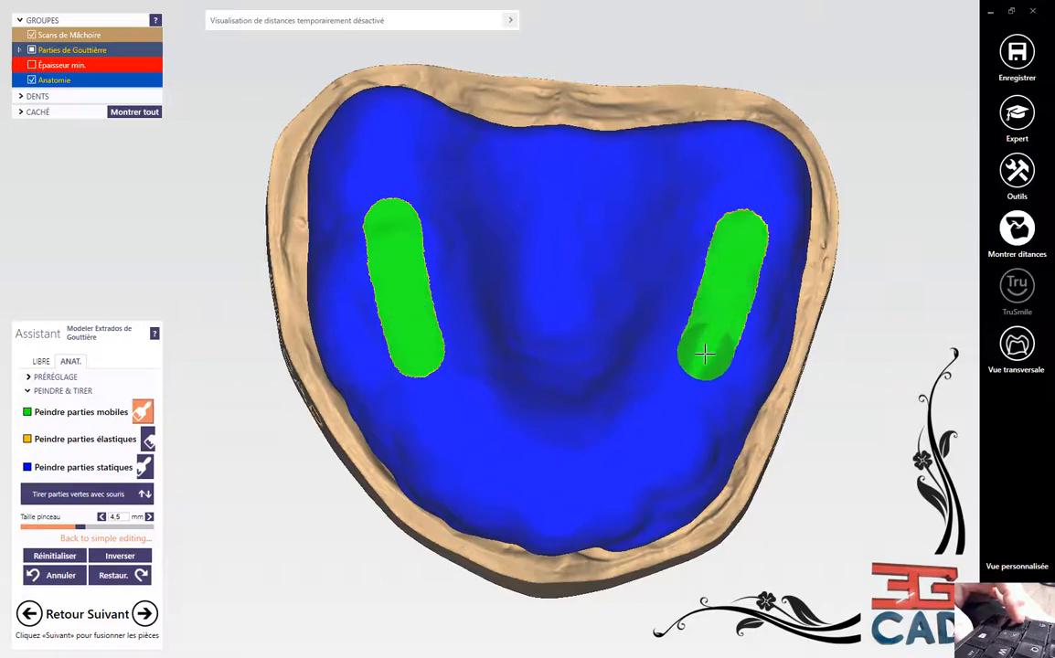
Join the two painted strips around the front of the ridge as moving parts, narrowing the brush to 2.5 mm.
scroll(581, 385, "down", 3)
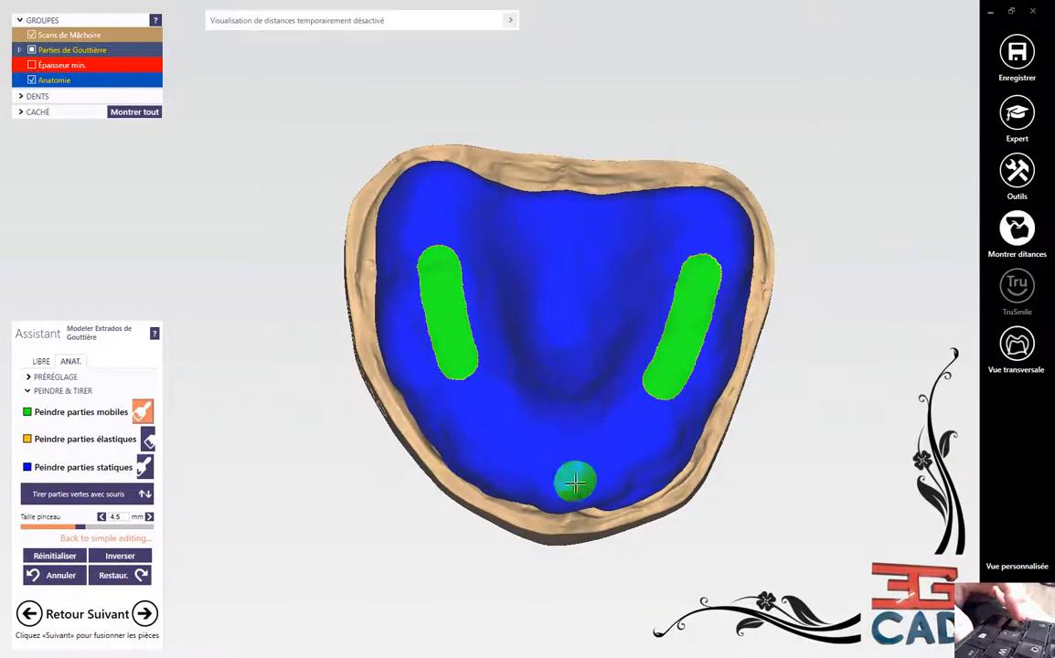
mouse_move(575, 480)
right_mouse_down()
mouse_move(578, 488)
mouse_move(502, 430)
right_mouse_up()
scroll(466, 373, "up", 3)
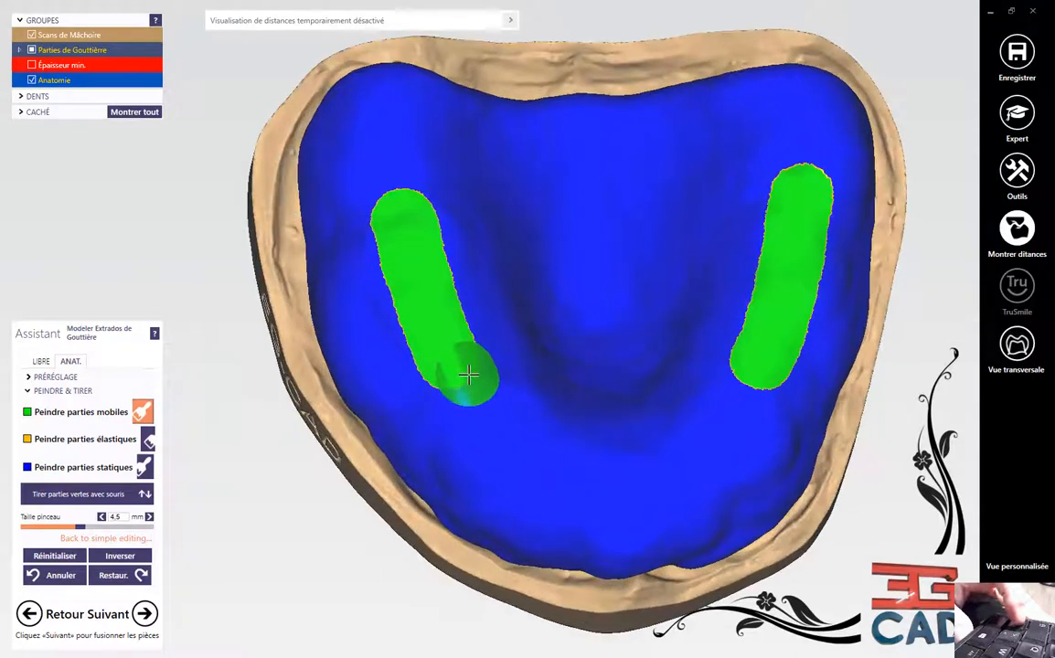
left_click_drag(467, 382, 451, 368)
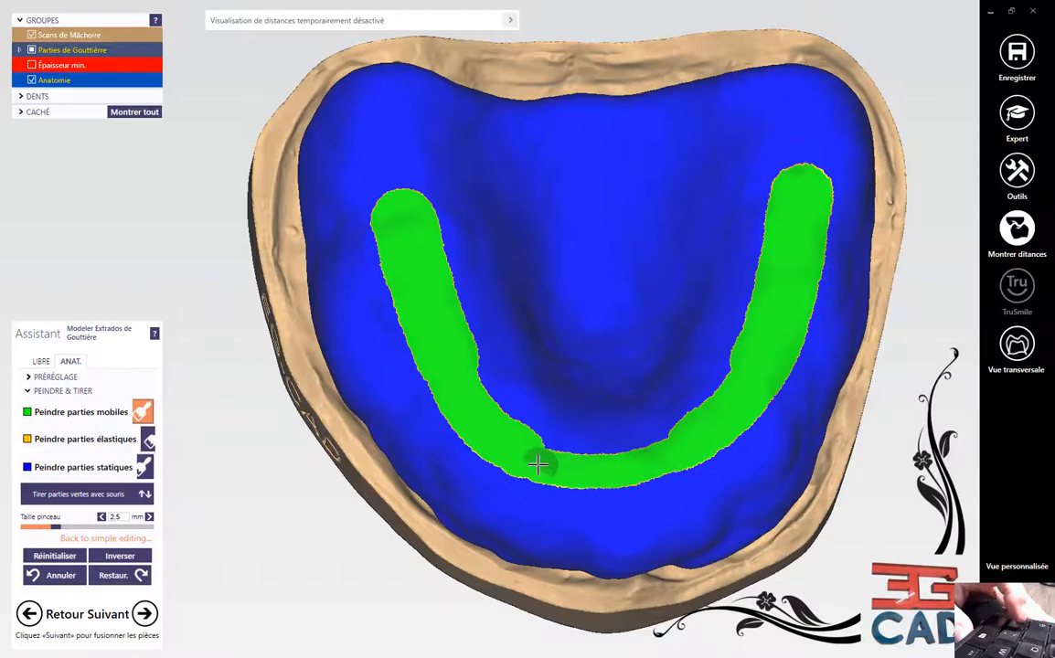
Even out the moving band with 4 mm and 3.5 mm brushes, erasing excess paint along its inner edge and on the palate.
scroll(512, 443, "down", 4)
mouse_move(582, 442)
right_mouse_down()
mouse_move(586, 466)
mouse_move(485, 411)
mouse_move(584, 463)
mouse_move(418, 401)
mouse_move(446, 405)
right_mouse_up()
scroll(435, 411, "up", 3)
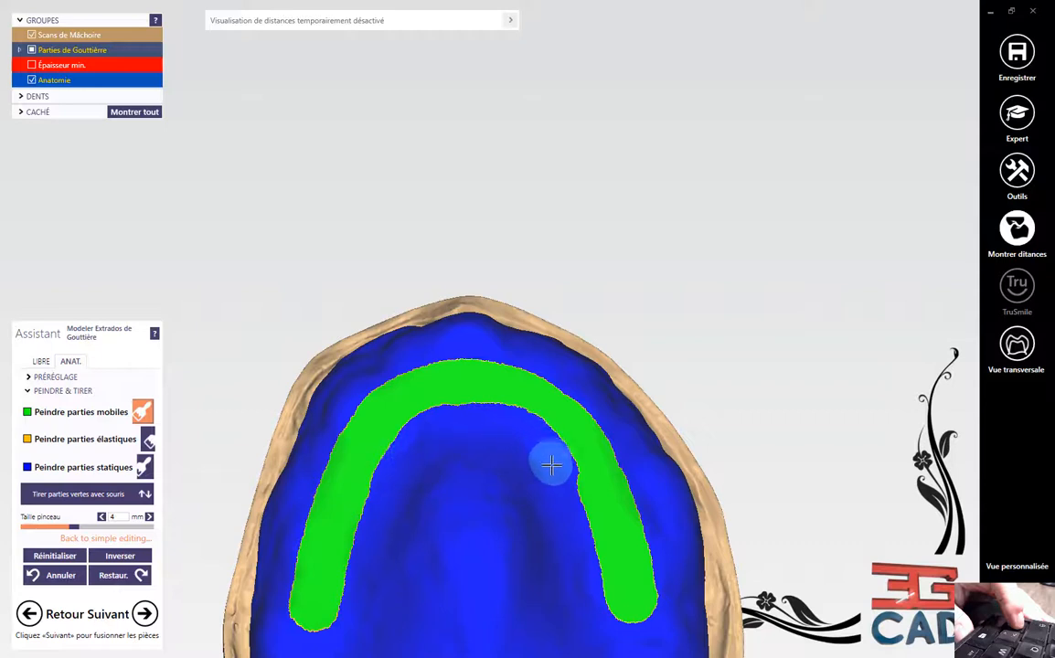
left_click(558, 526)
left_click(553, 438)
left_click(553, 438, "shift")
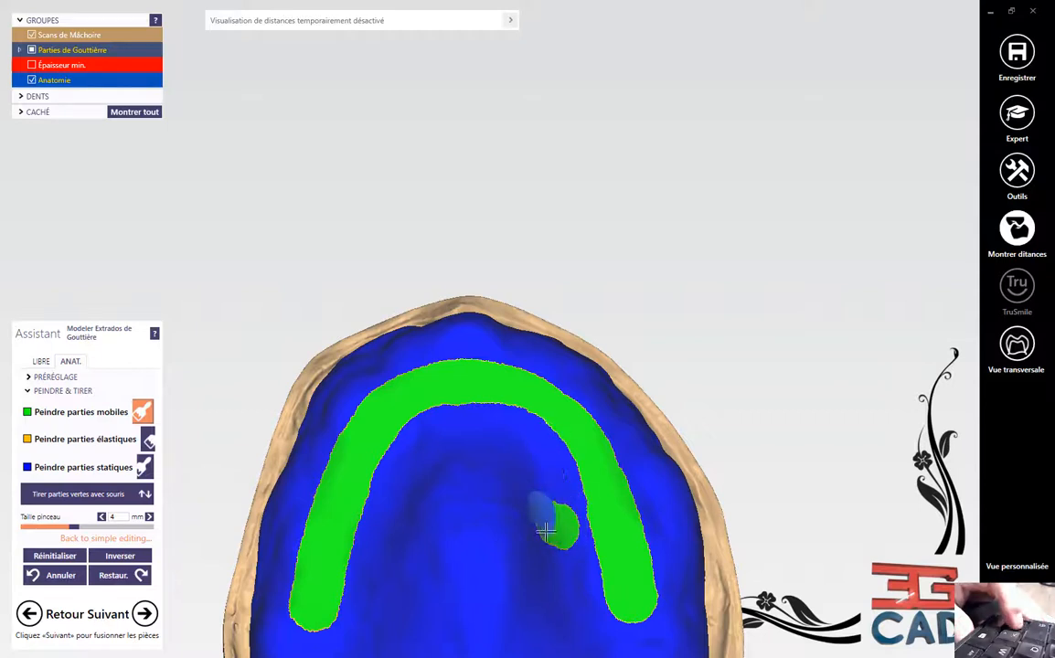
left_click_drag(541, 509, 561, 519, "shift")
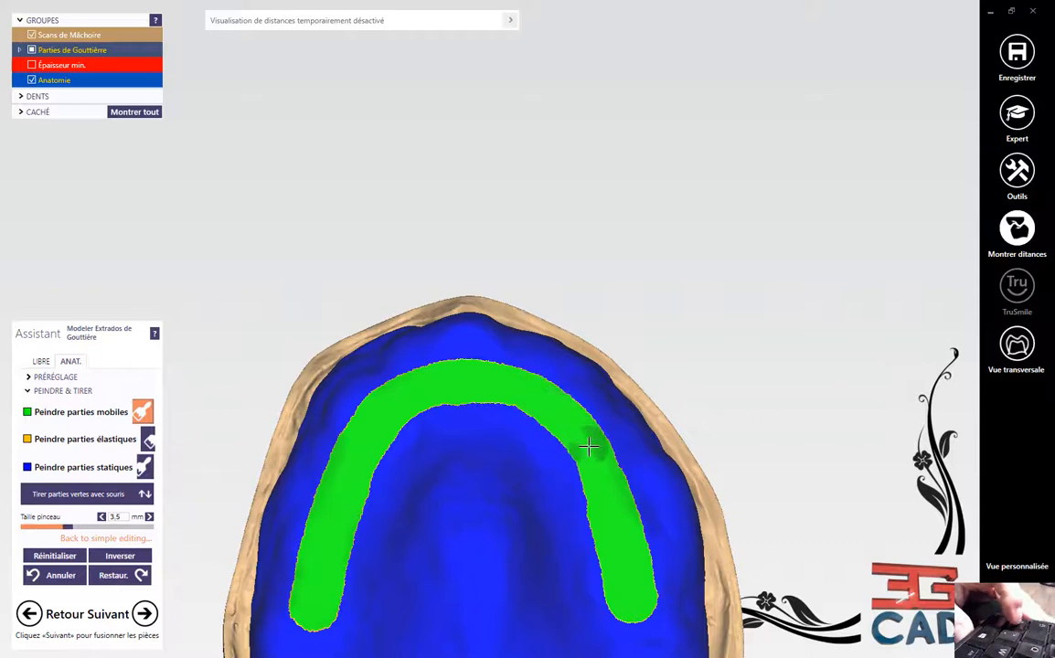
Pull the green moving band upward off the ridge to raise a tall horseshoe-shaped rim.
scroll(579, 469, "down", 4)
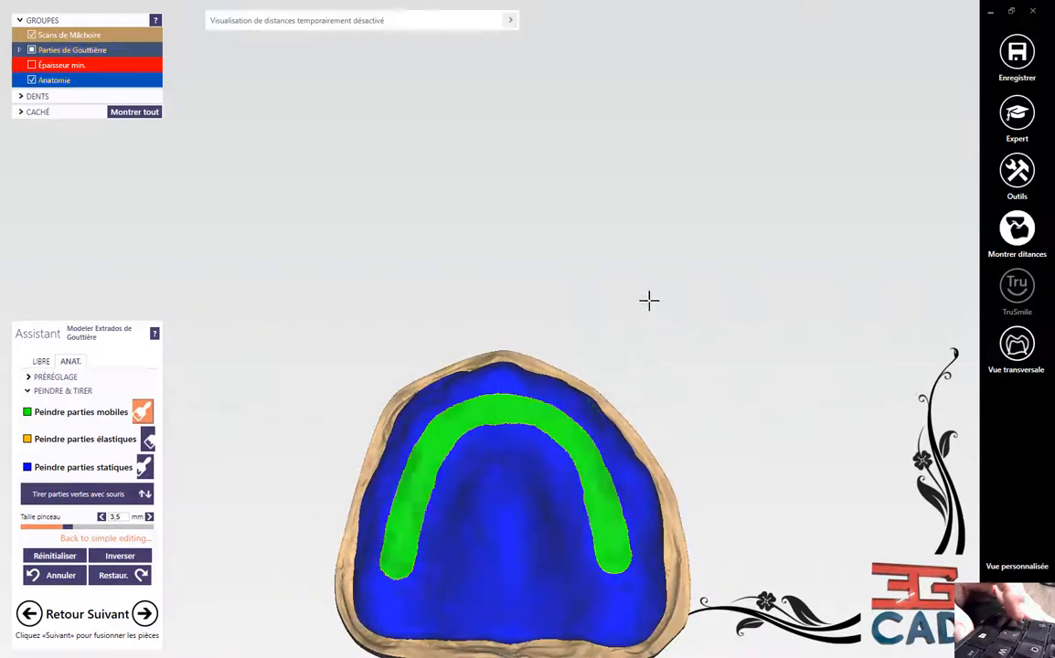
right_click_drag(648, 301, 652, 304)
middle_click_drag(652, 305, 493, 266)
right_click_drag(494, 266, 569, 223)
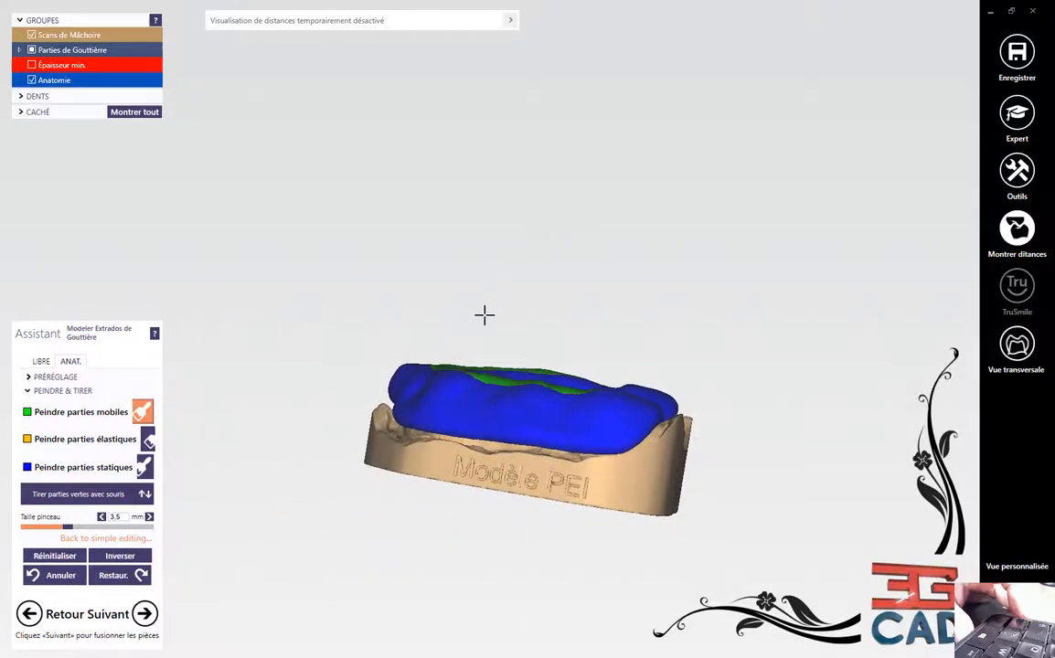
left_click(71, 499)
scroll(381, 374, "up", 3)
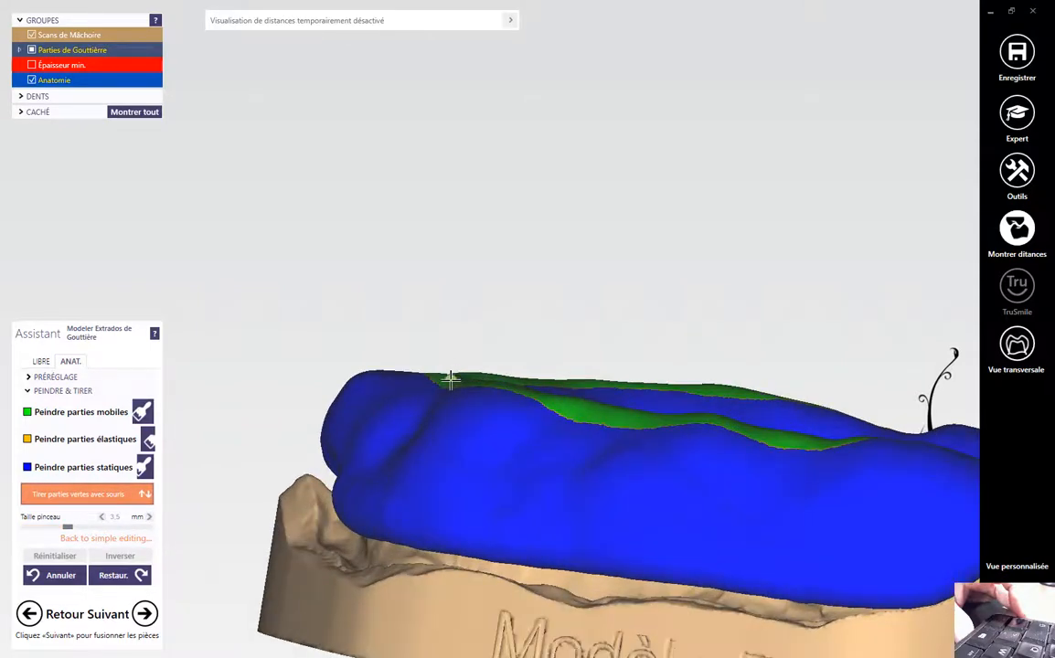
left_click_drag(450, 379, 430, 267)
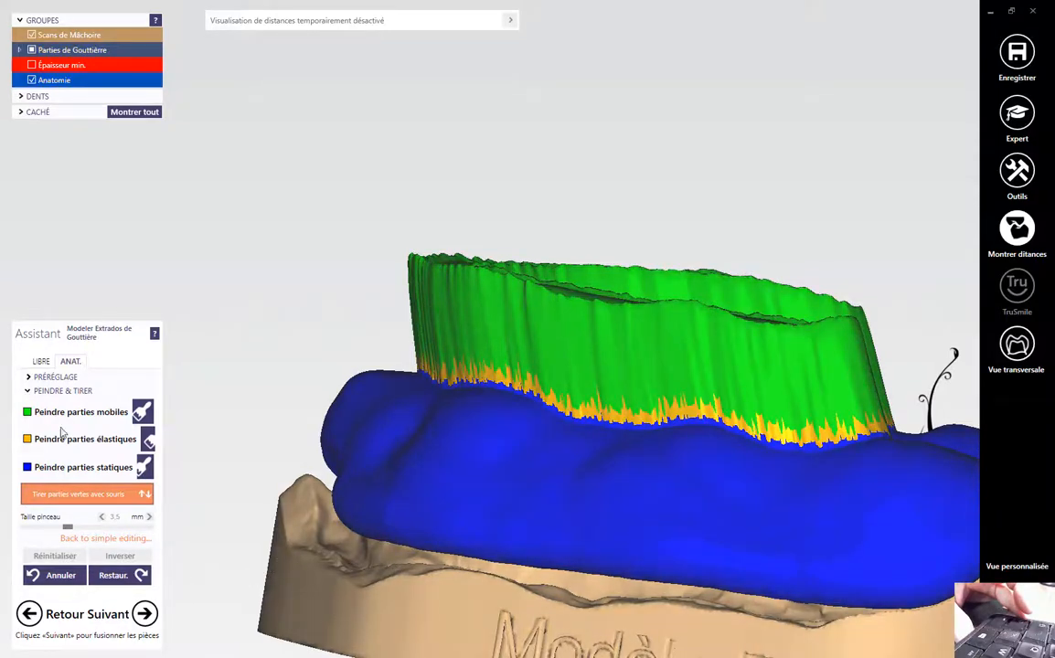
Return to free-form smoothing and smooth the outer vestibular wall of the raised rim.
left_click(42, 362)
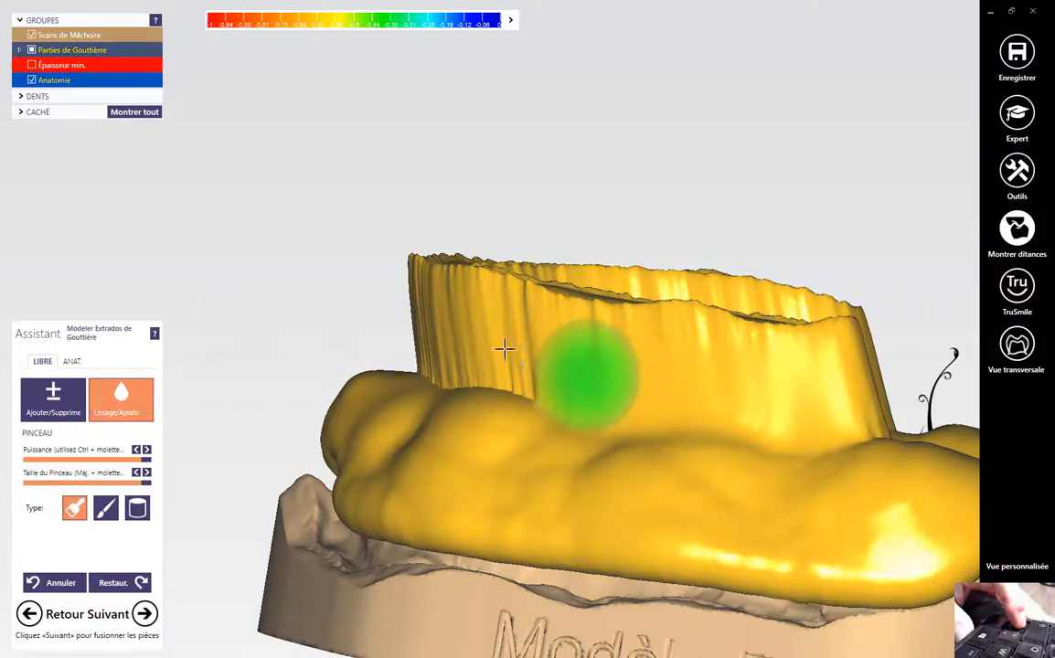
mouse_move(492, 365)
right_mouse_down()
mouse_move(560, 424)
mouse_move(568, 405)
mouse_move(519, 322)
right_mouse_up()
left_click_drag(520, 322, 229, 325)
mouse_move(217, 317)
right_mouse_down()
mouse_move(365, 381)
mouse_move(468, 355)
right_mouse_up()
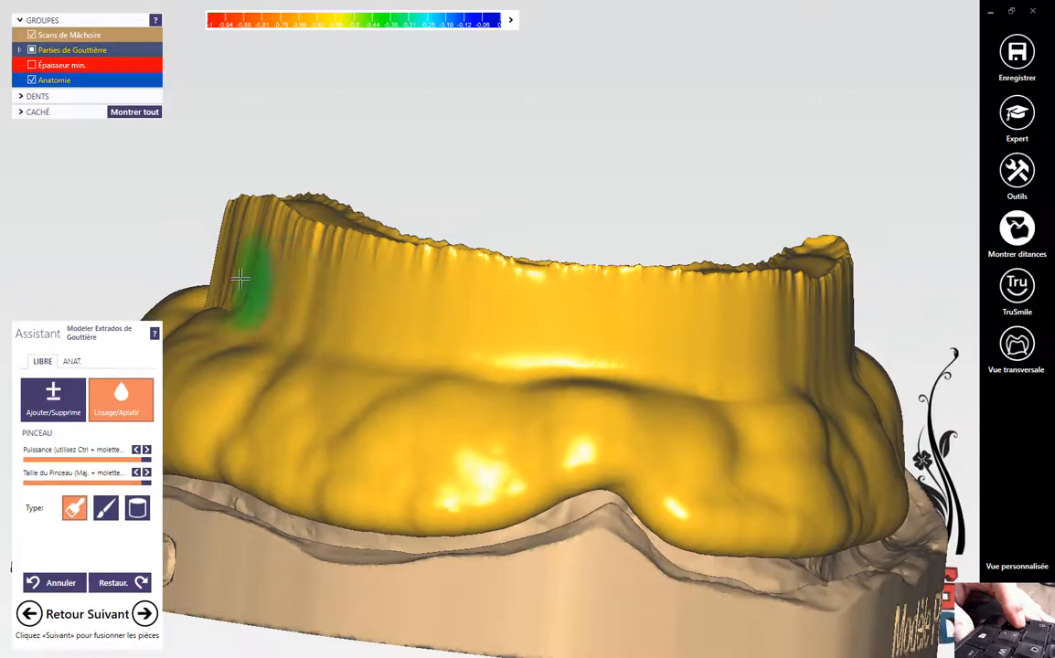
right_click_drag(240, 283, 417, 343)
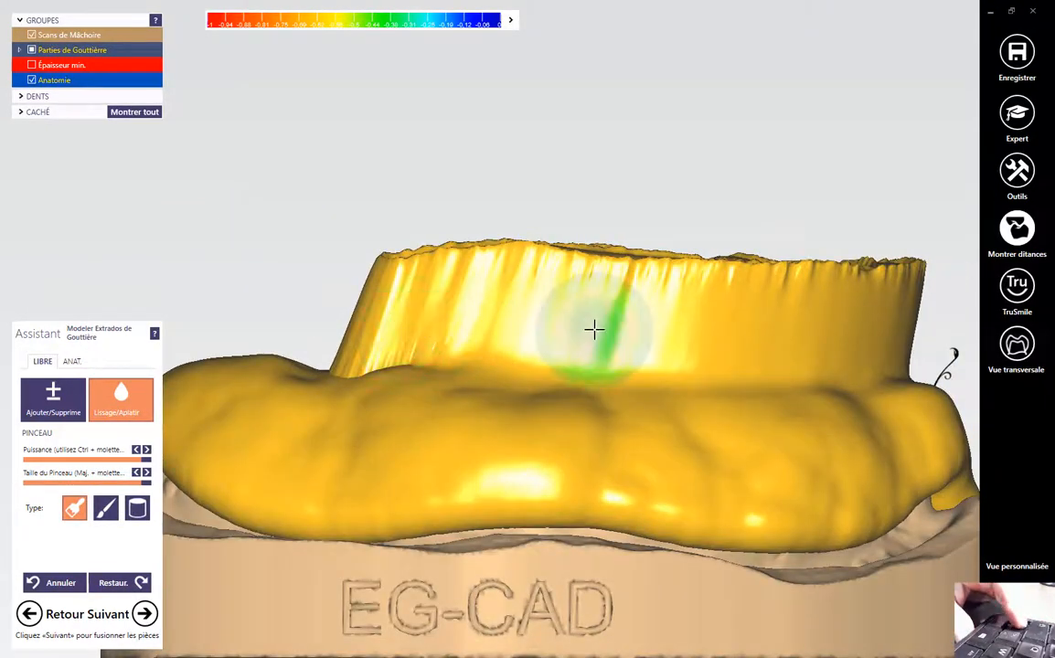
Smooth the inner palatal wall of the raised rim from both ends around to the front of the arch.
mouse_move(330, 330)
right_mouse_down()
mouse_move(501, 362)
mouse_move(431, 314)
mouse_move(476, 359)
mouse_move(483, 352)
right_mouse_up()
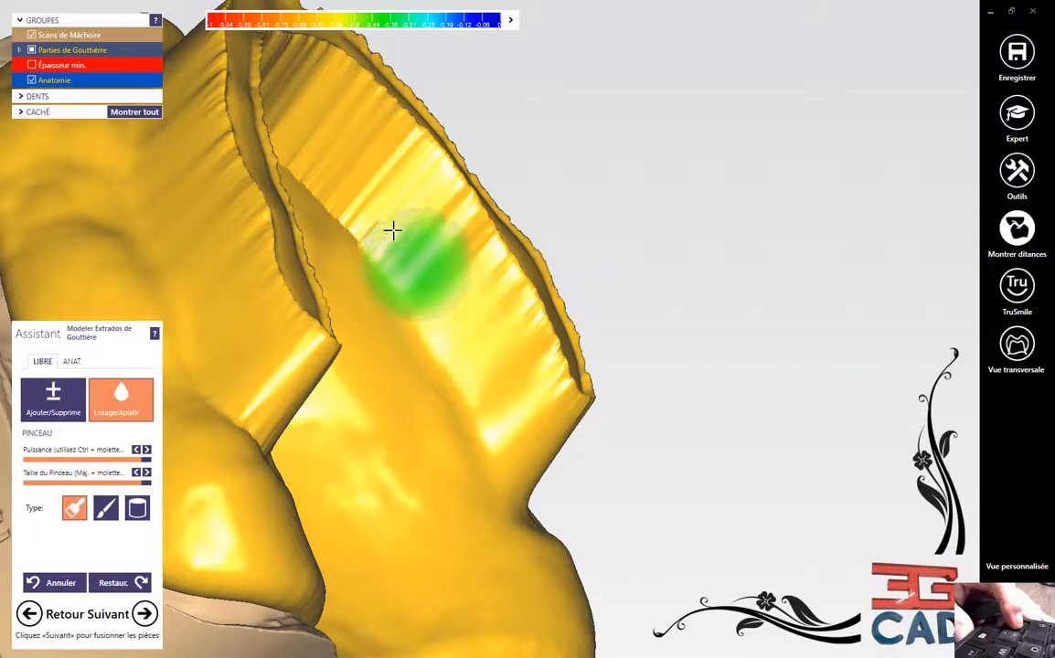
left_click_drag(393, 230, 317, 139)
right_click_drag(377, 197, 400, 217)
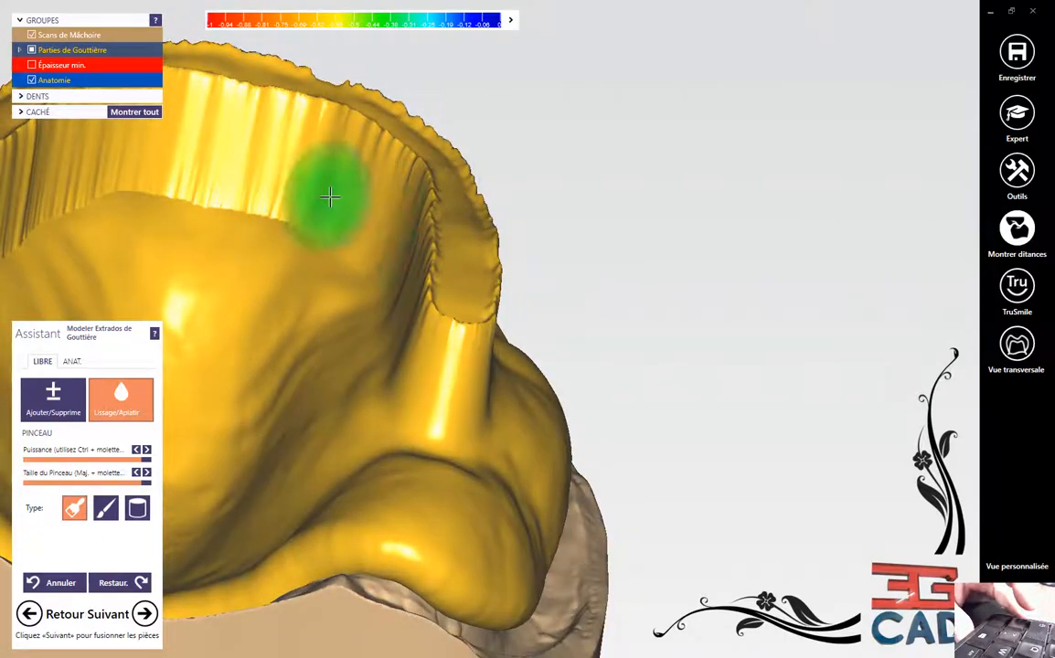
mouse_move(330, 197)
right_mouse_down()
mouse_move(410, 349)
mouse_move(478, 336)
right_mouse_up()
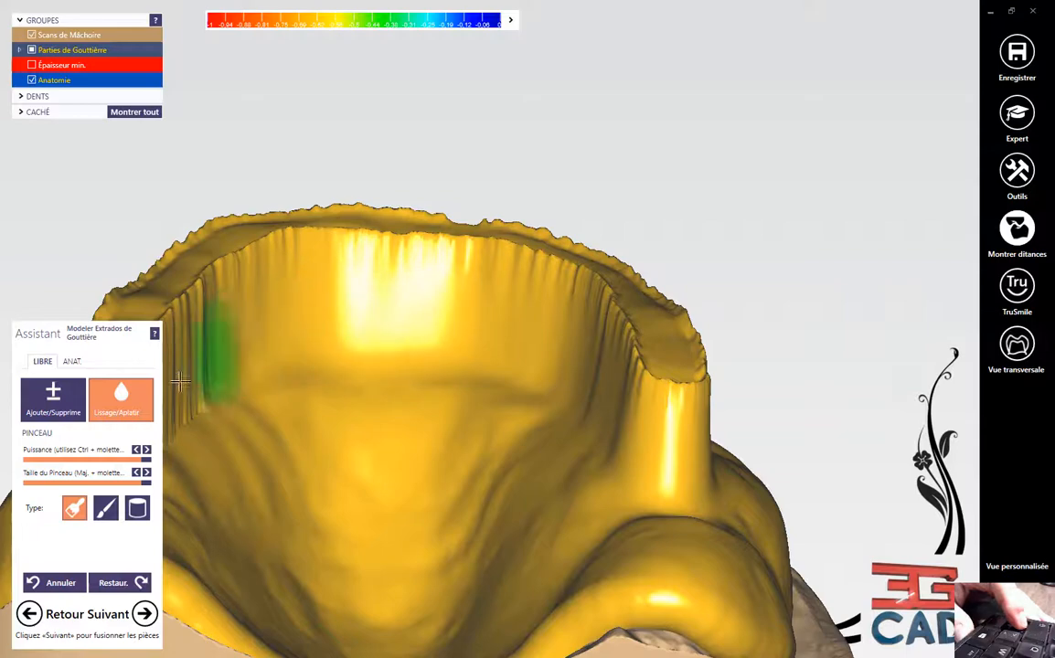
right_click_drag(189, 387, 445, 325)
mouse_move(445, 325)
left_mouse_down()
mouse_move(207, 367)
mouse_move(221, 346)
mouse_move(551, 248)
mouse_move(692, 269)
left_mouse_up()
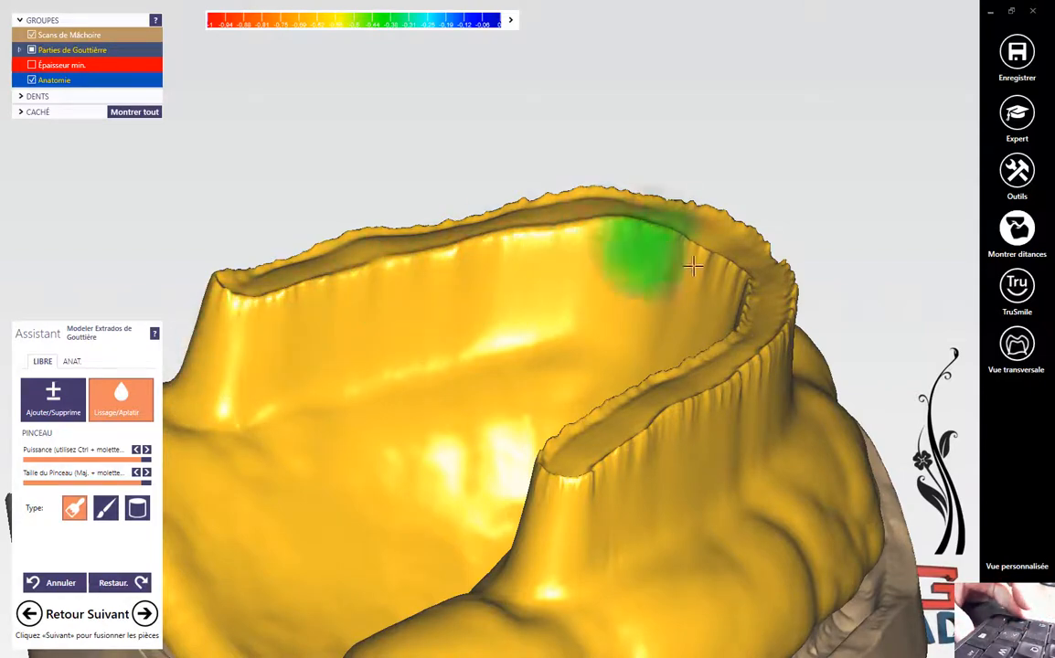
mouse_move(685, 300)
right_mouse_down()
mouse_move(706, 285)
mouse_move(735, 287)
right_mouse_up()
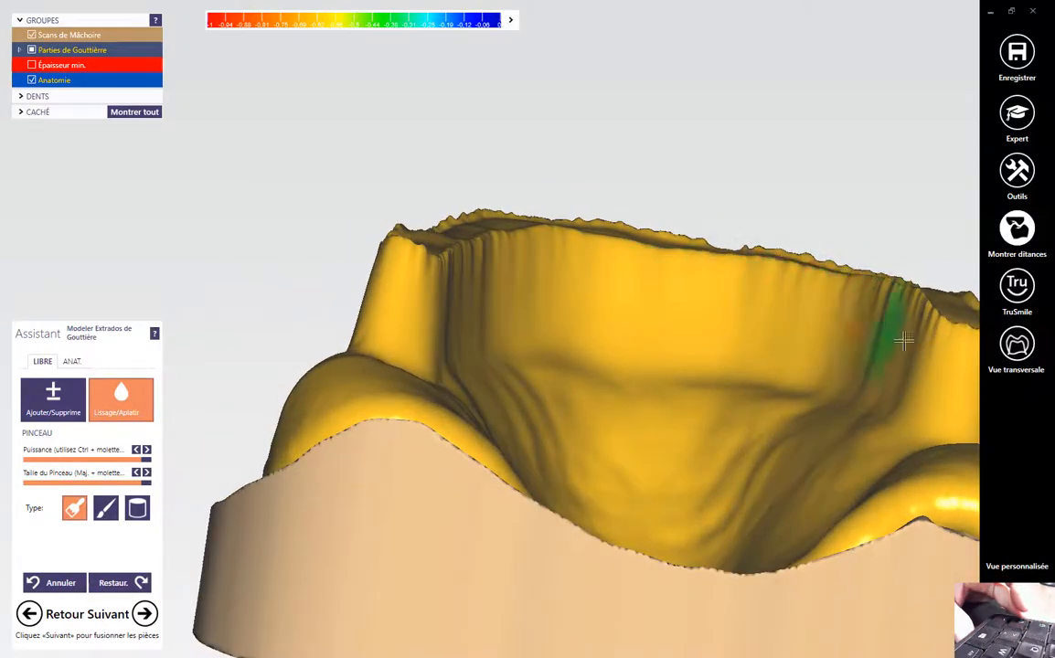
Smooth the remaining ridges at the rim's back end and along its outer wall up to the upper edge.
right_click_drag(930, 345, 548, 342)
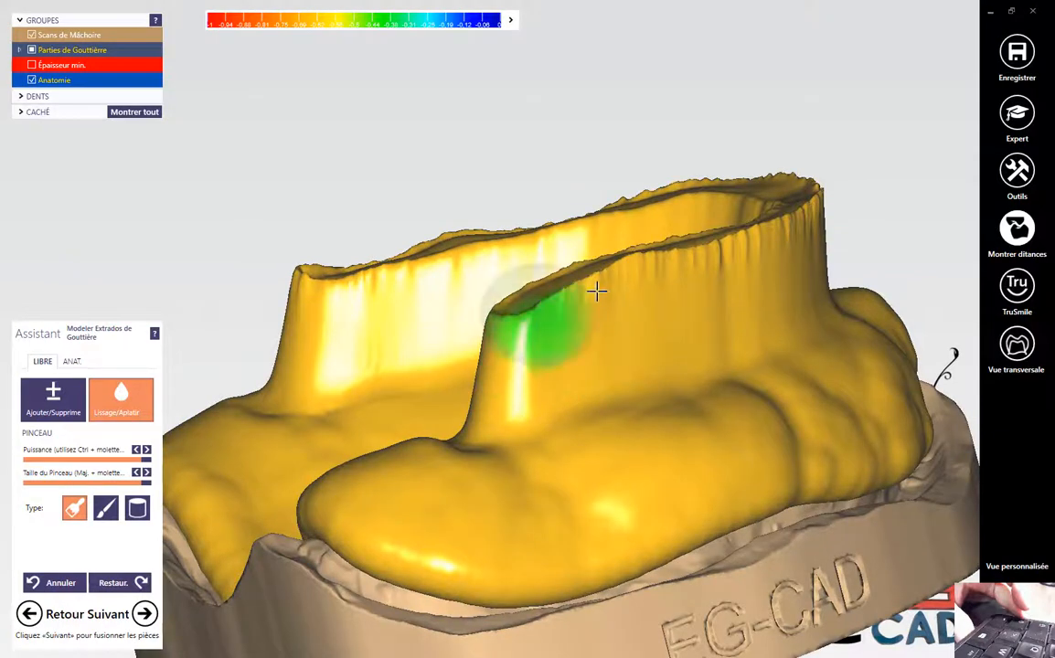
mouse_move(777, 189)
right_mouse_down()
mouse_move(810, 221)
mouse_move(730, 236)
right_mouse_up()
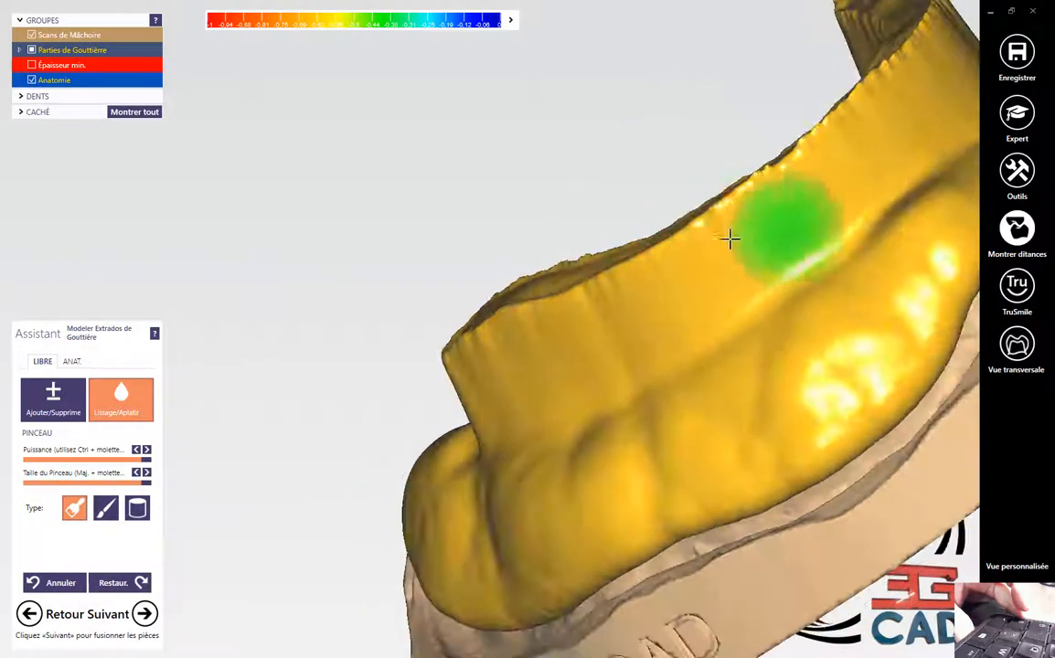
right_click_drag(883, 106, 765, 219)
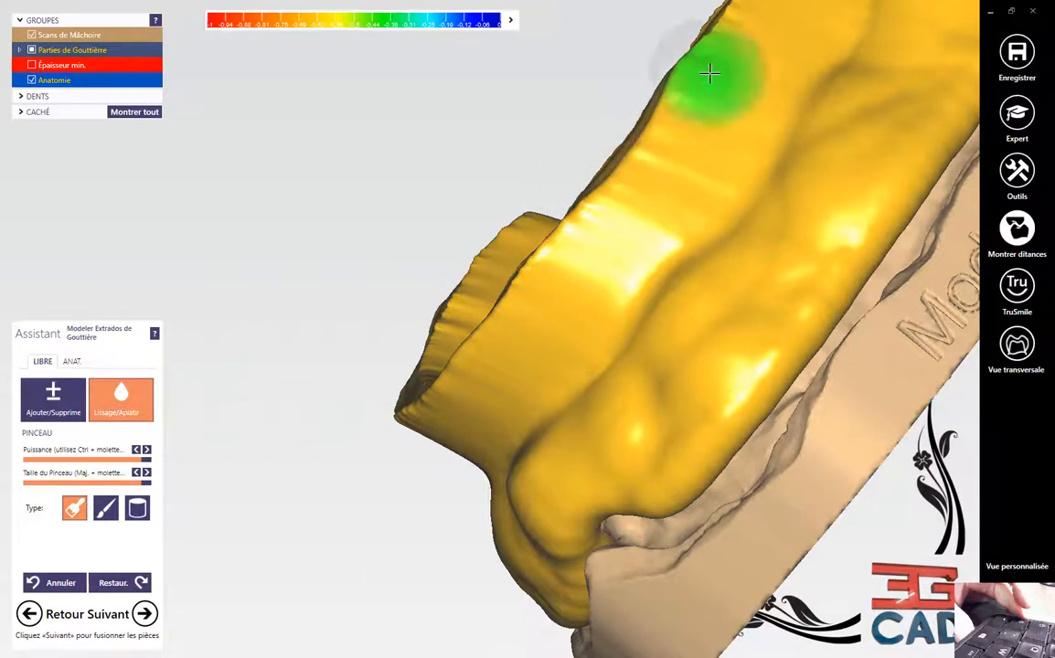
Even out the crest of the rim on one side of the arch with the cylindrical Add/Remove brush.
mouse_move(706, 73)
right_mouse_down()
mouse_move(692, 141)
mouse_move(514, 289)
mouse_move(4, 541)
right_mouse_up()
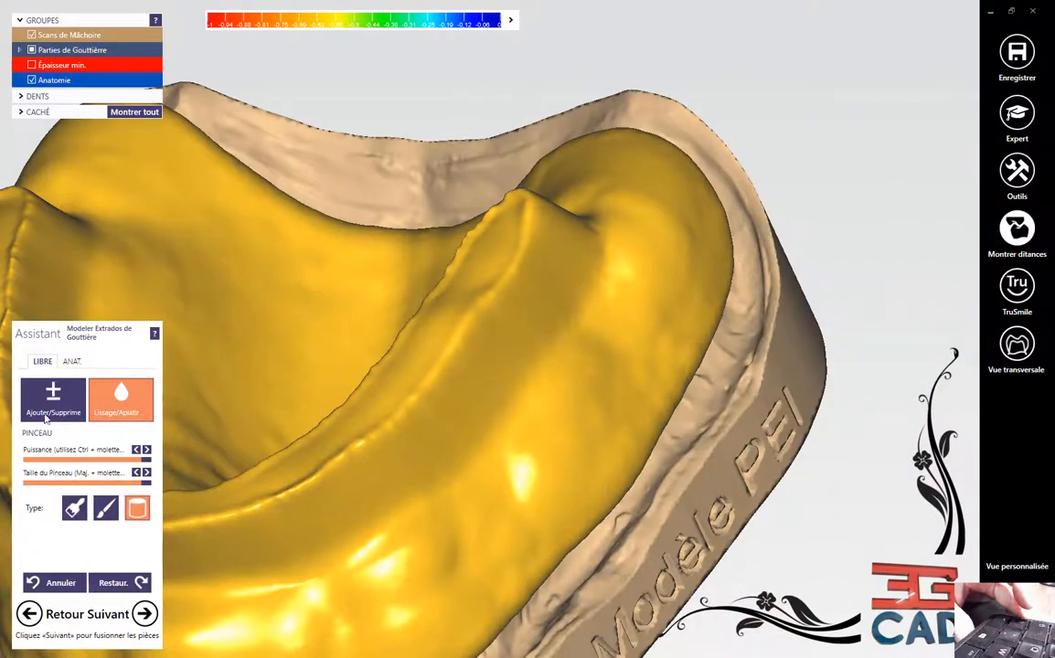
left_click(40, 414)
left_click(123, 407)
right_click_drag(412, 423, 229, 396)
left_click(68, 413)
mouse_move(377, 402)
right_mouse_down()
mouse_move(424, 400)
mouse_move(498, 196)
right_mouse_up()
scroll(489, 230, "up", 2)
mouse_move(500, 189)
left_mouse_down()
mouse_move(483, 252)
mouse_move(368, 474)
mouse_move(292, 571)
left_mouse_up()
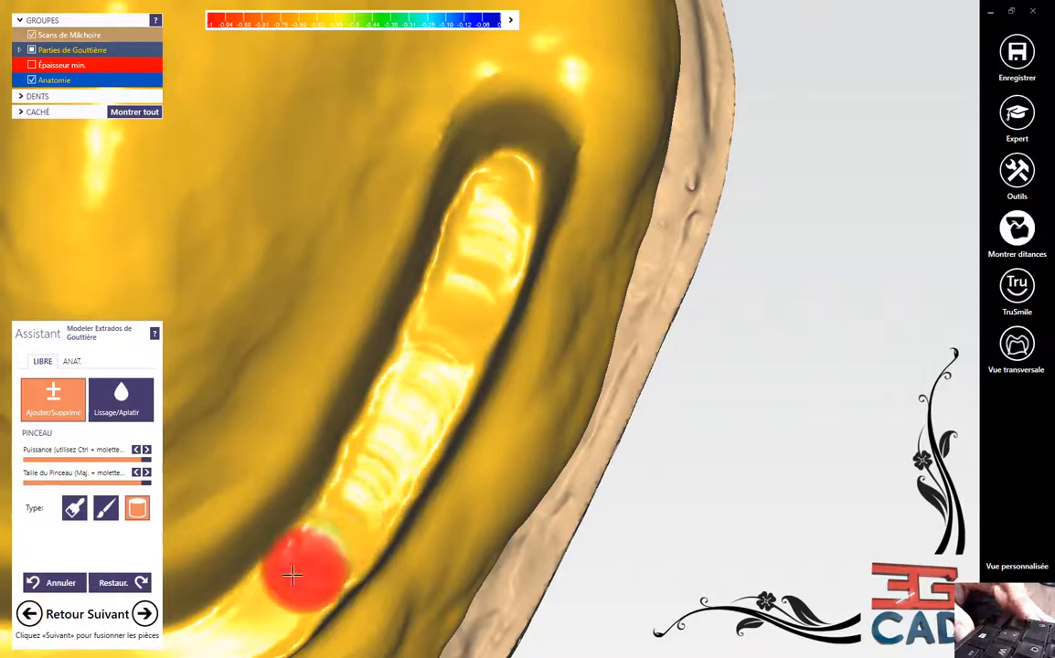
Continue evening out the rim's crest around the front and along the opposite side with the cylindrical Add/Remove brush.
right_click_drag(292, 571, 478, 445)
mouse_move(420, 384)
left_mouse_down()
mouse_move(330, 417)
mouse_move(203, 401)
left_mouse_up()
right_click_drag(203, 400, 398, 387)
mouse_move(398, 388)
left_mouse_down()
mouse_move(462, 348)
mouse_move(348, 252)
mouse_move(273, 155)
mouse_move(250, 63)
left_mouse_up()
right_click_drag(250, 63, 393, 242)
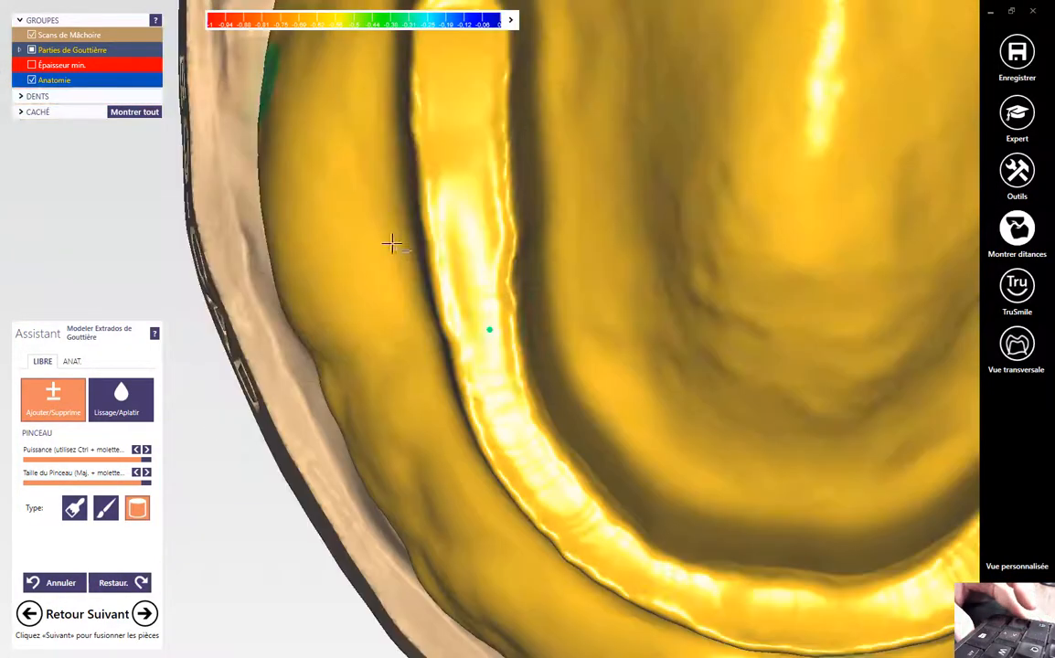
left_click_drag(459, 283, 459, 53)
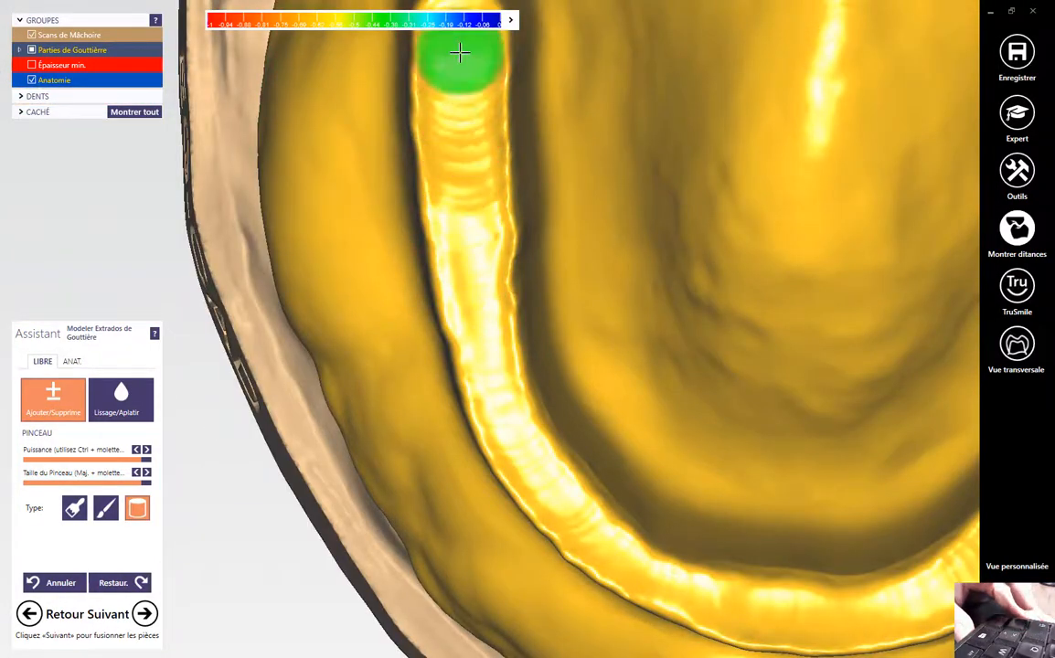
right_click_drag(459, 52, 483, 236)
left_click_drag(482, 236, 485, 380)
mouse_move(485, 379)
right_mouse_down()
mouse_move(537, 426)
mouse_move(536, 478)
mouse_move(250, 419)
mouse_move(613, 360)
mouse_move(484, 313)
right_mouse_up()
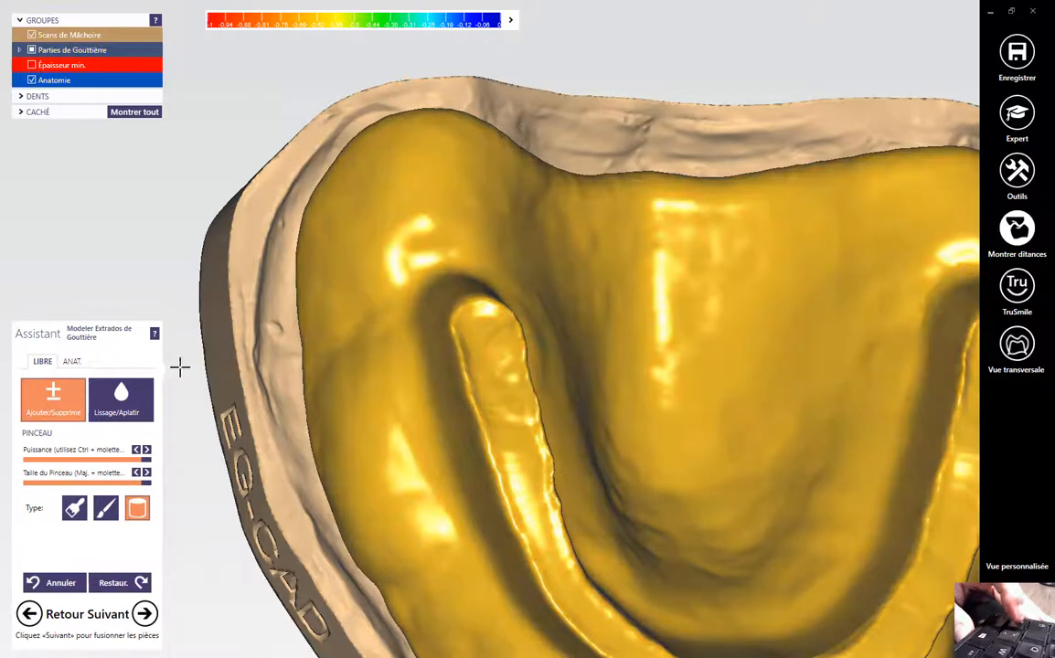
Smooth the rim's flat top surface and its edges along the whole horseshoe with the cylindrical smoothing brush.
left_click(121, 396)
mouse_move(530, 397)
left_mouse_down()
mouse_move(555, 538)
mouse_move(465, 342)
left_mouse_up()
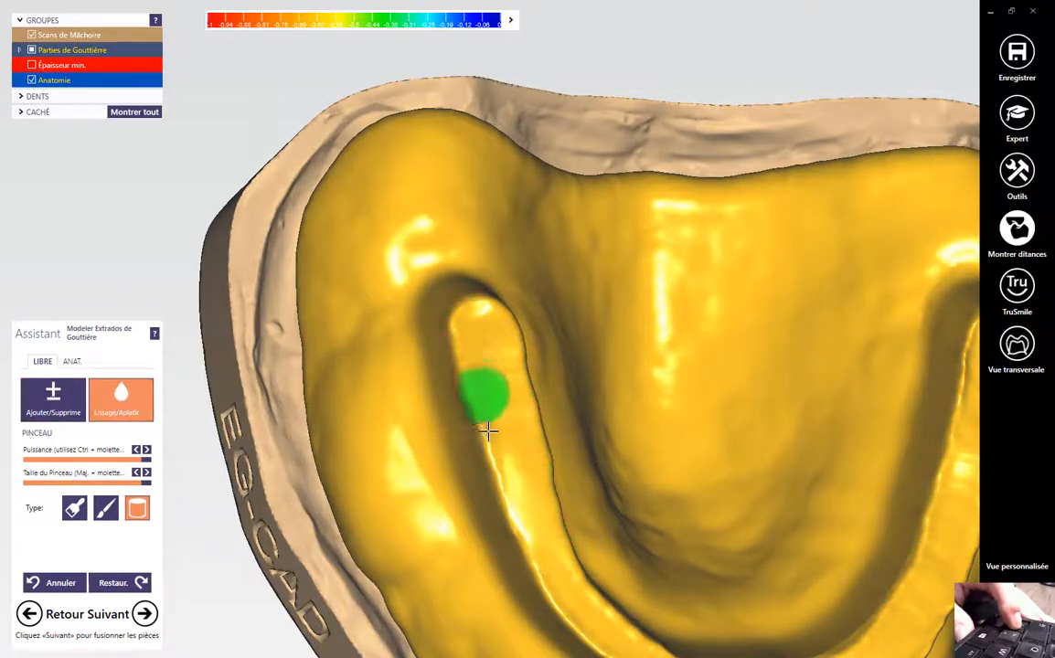
left_click_drag(517, 515, 560, 597)
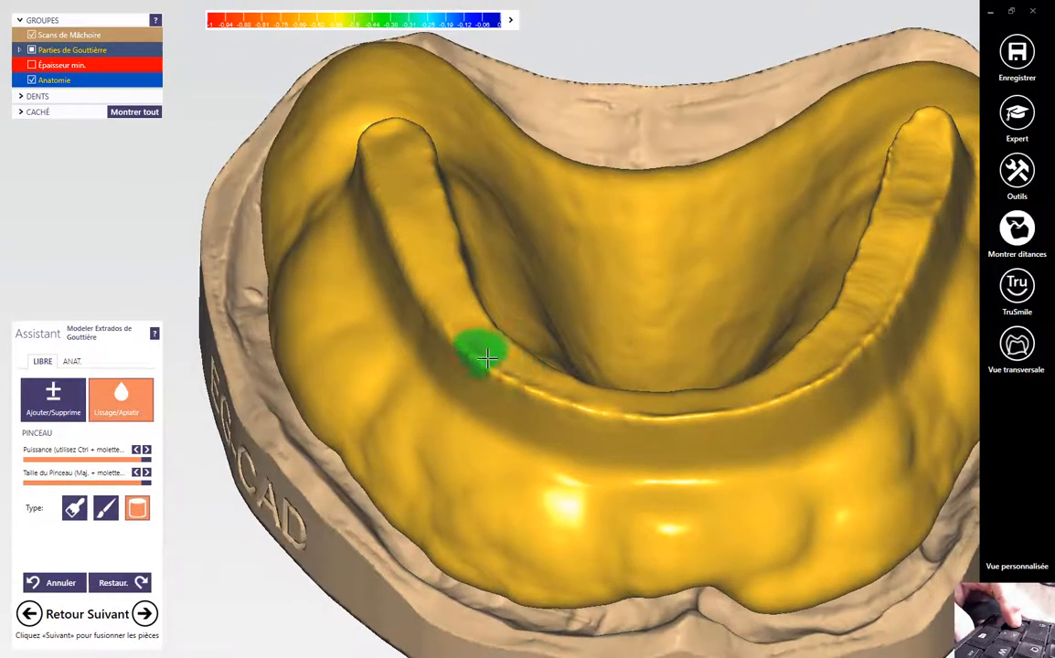
mouse_move(487, 358)
left_mouse_down()
mouse_move(572, 402)
mouse_move(671, 416)
mouse_move(754, 402)
mouse_move(839, 360)
left_mouse_up()
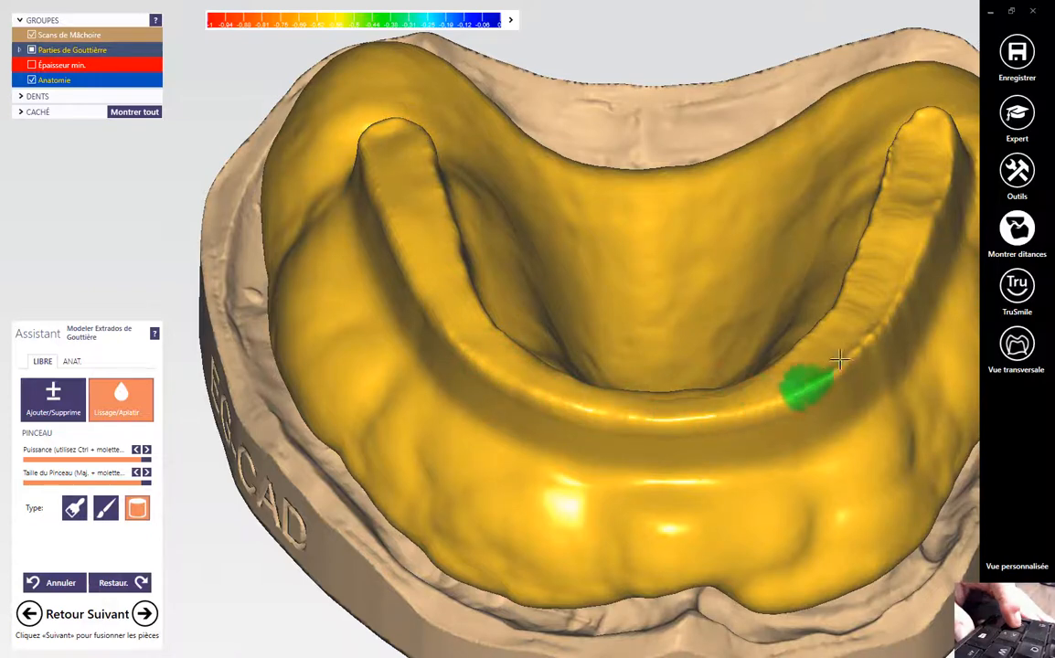
mouse_move(879, 294)
left_mouse_down()
mouse_move(935, 148)
mouse_move(880, 248)
left_mouse_up()
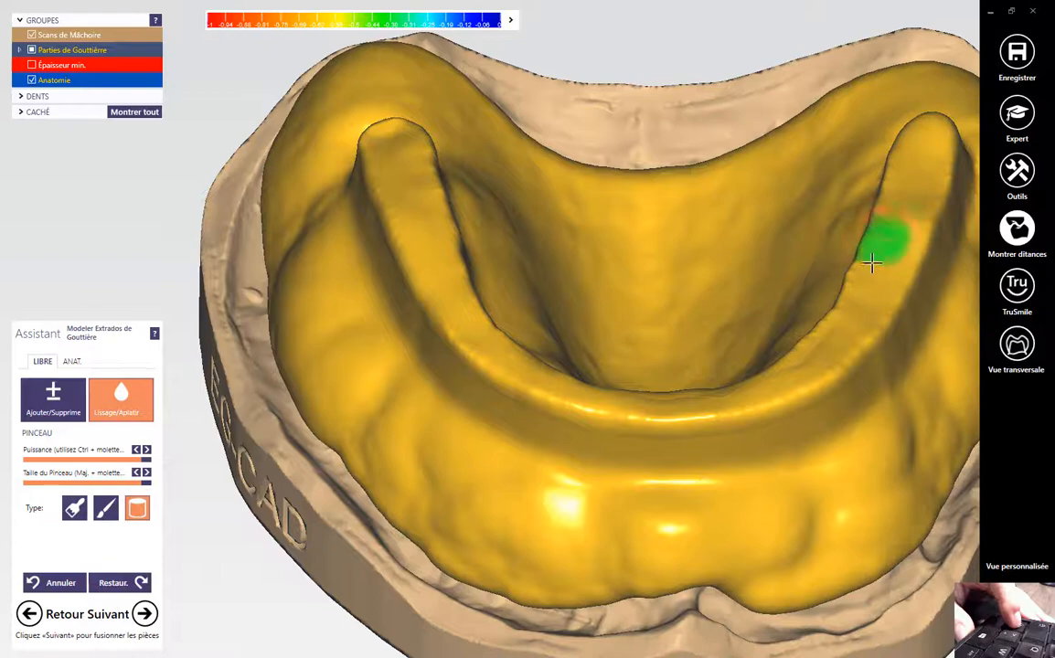
scroll(826, 342, "down", 5)
right_click_drag(803, 426, 173, 475)
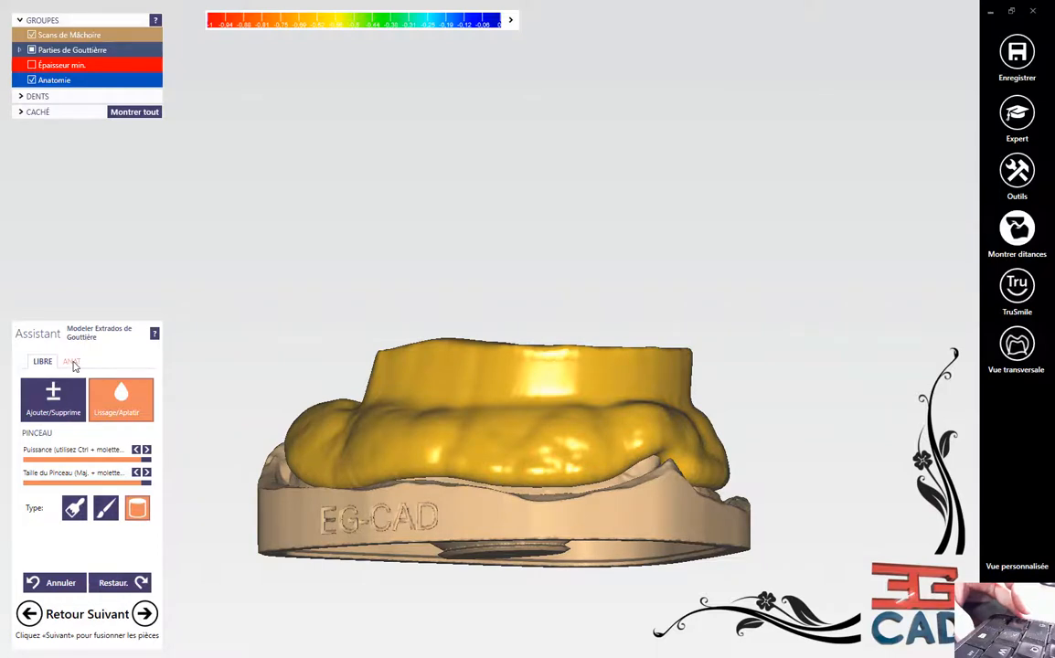
Merge the tray parts, continue to modelling the fused construction, and start adding attachments.
left_click(146, 614)
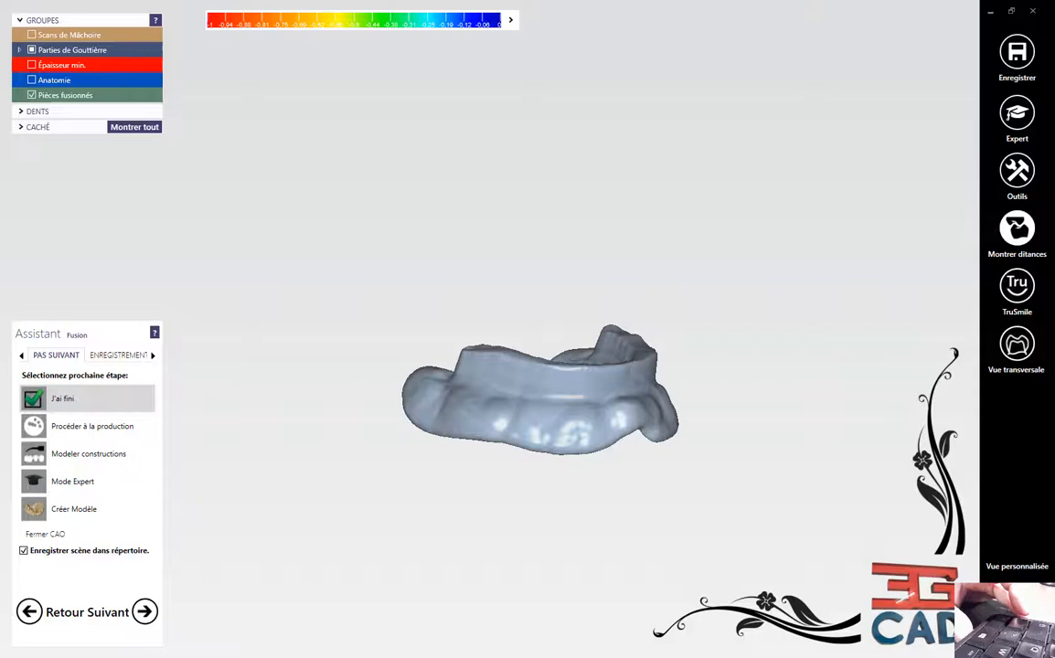
left_click(65, 458)
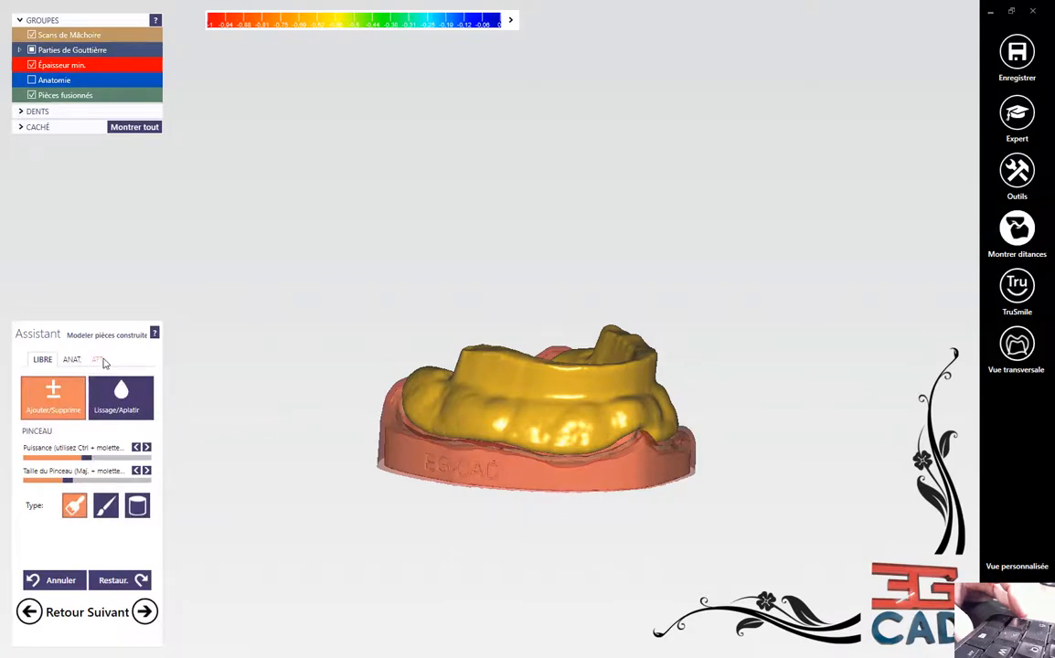
left_click(100, 361)
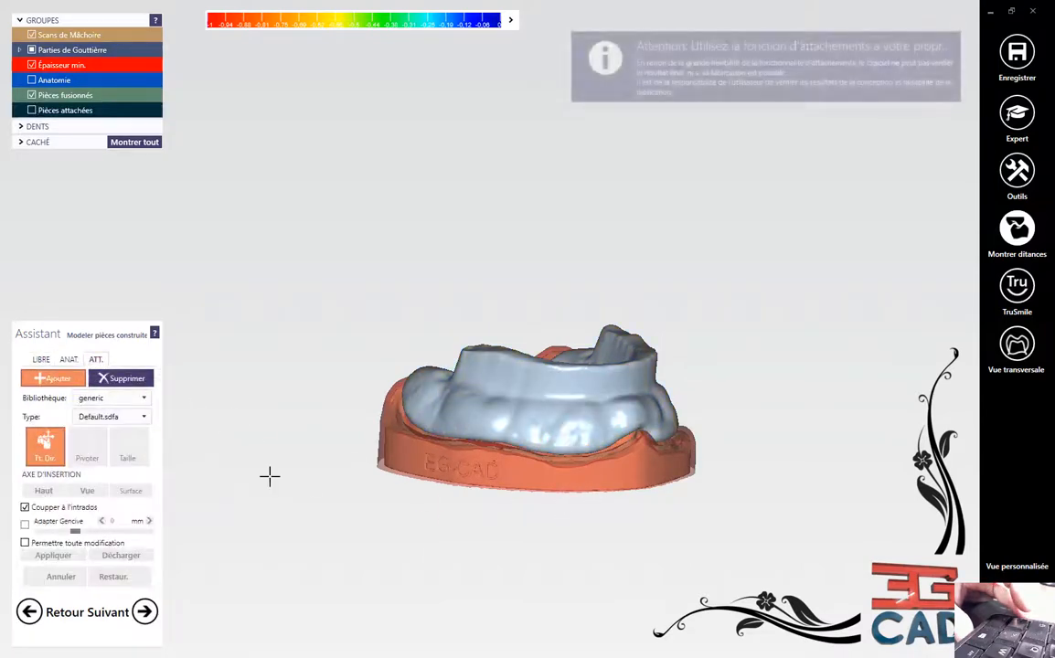
Choose to load an attachment from file and browse to the bridgesplitter folder in the DentalCADApp library.
left_click(143, 403)
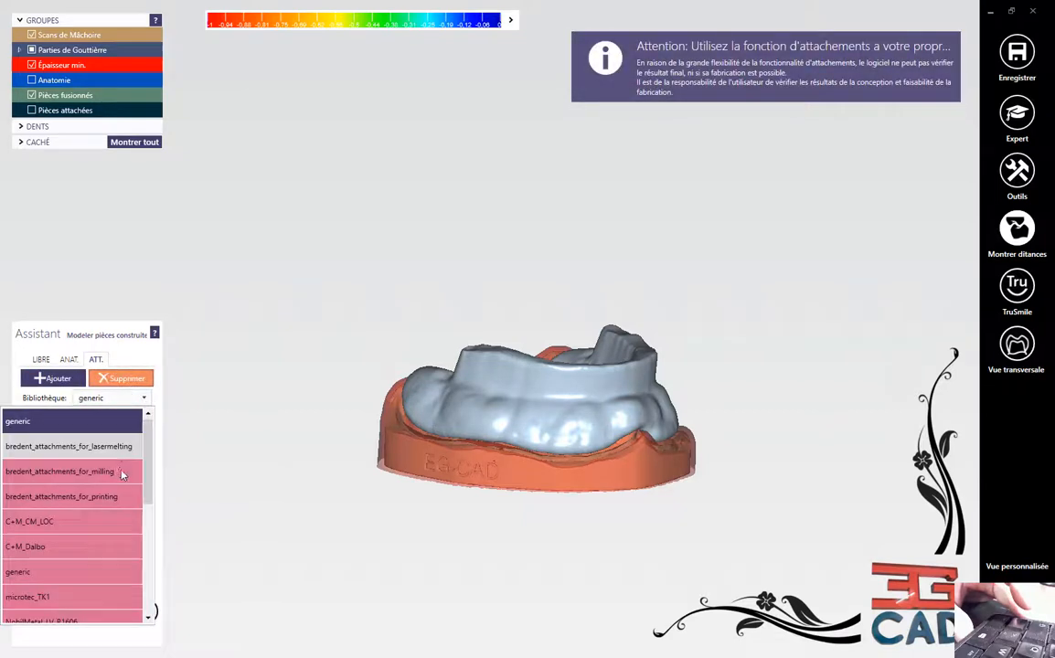
scroll(86, 463, "down", 5)
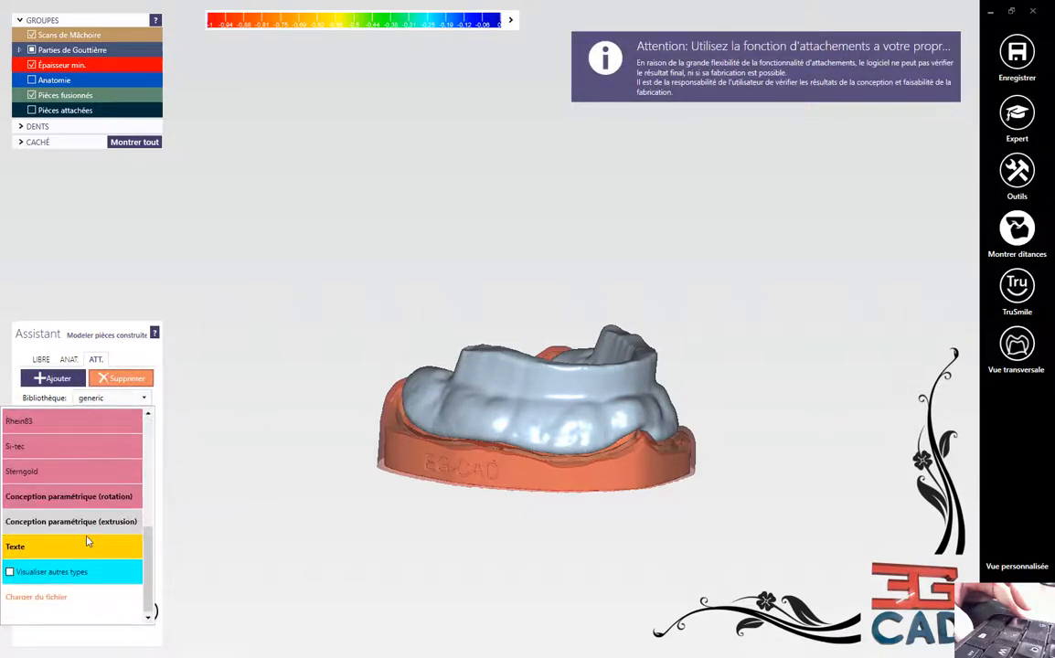
left_click(48, 597)
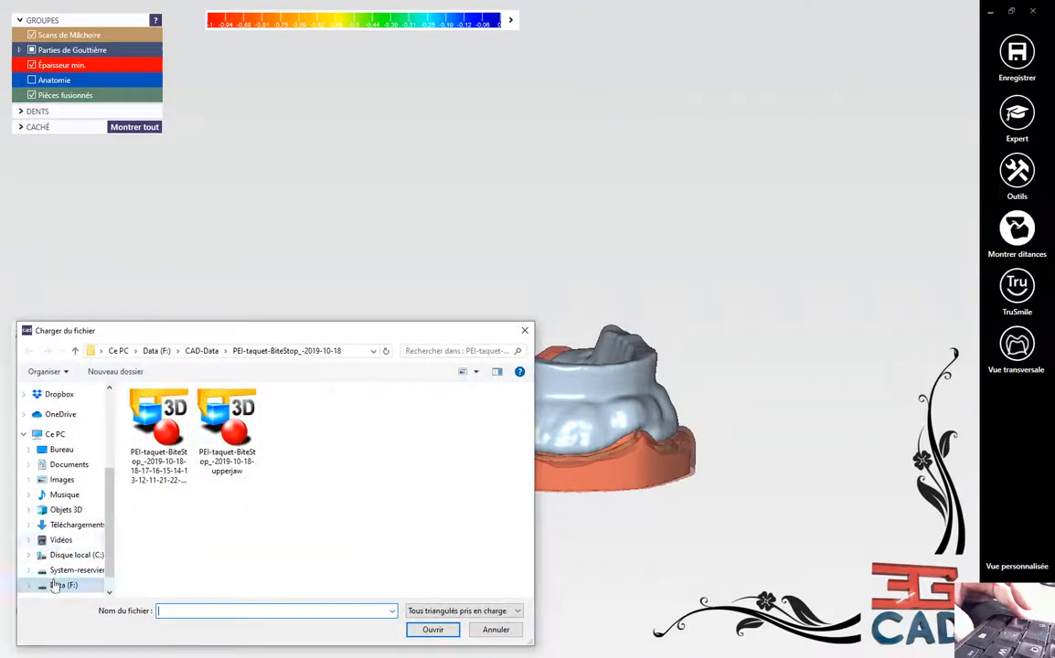
left_click(54, 585)
double_click(181, 474)
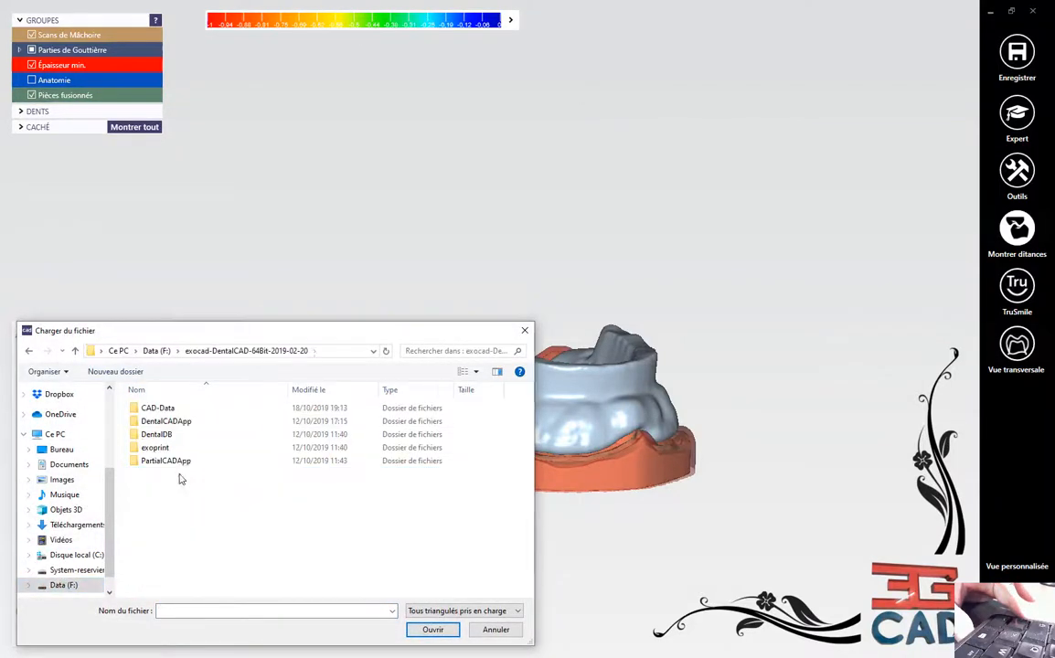
double_click(166, 421)
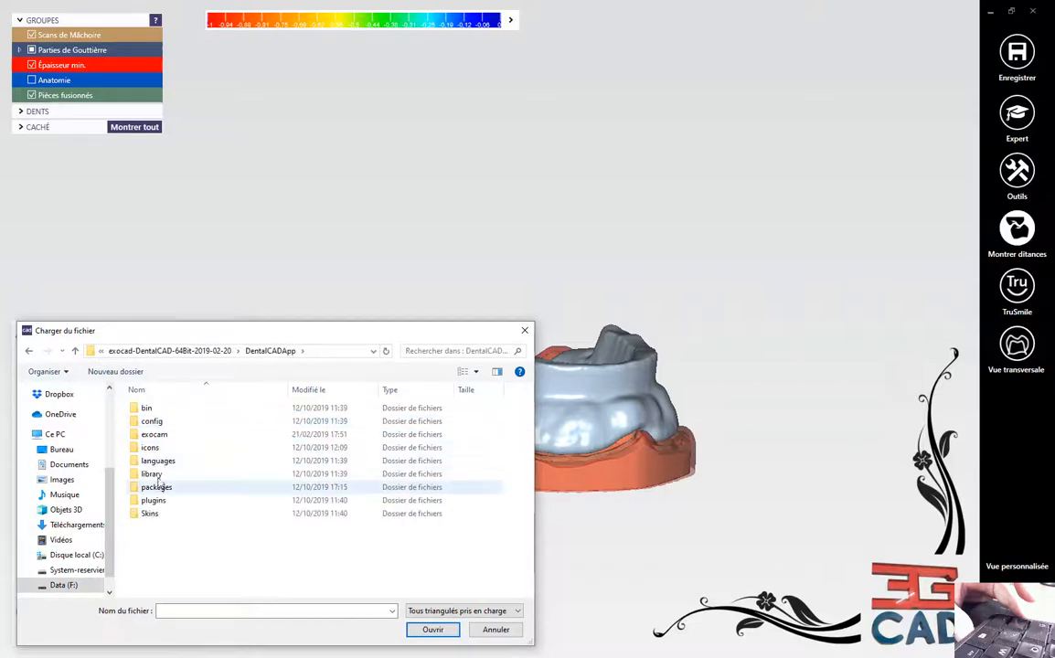
double_click(154, 474)
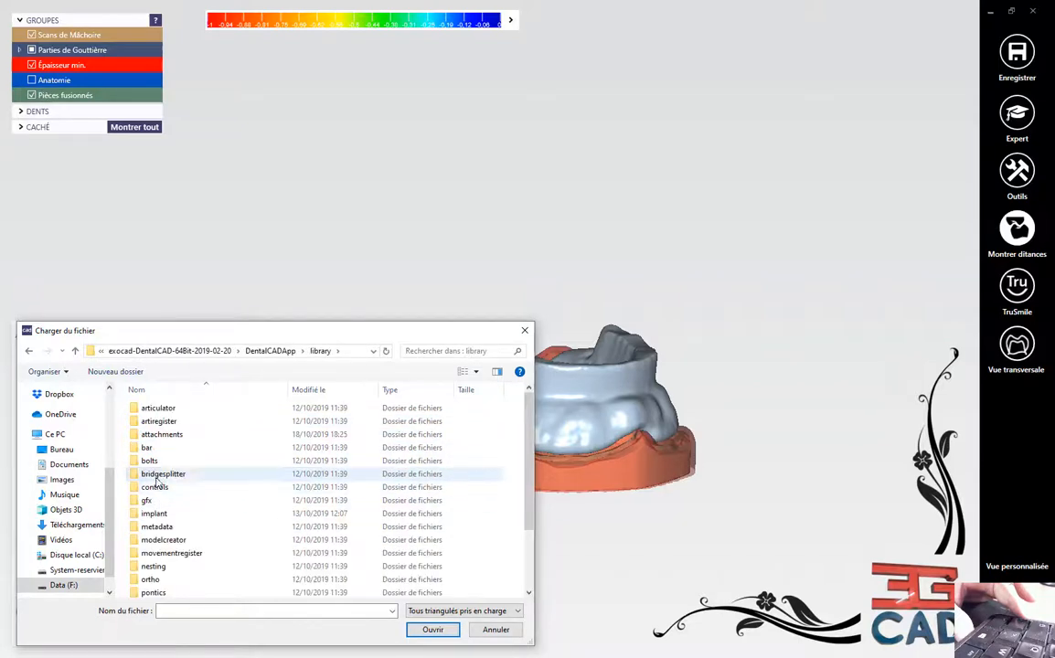
double_click(156, 476)
left_click_drag(270, 332, 278, 175)
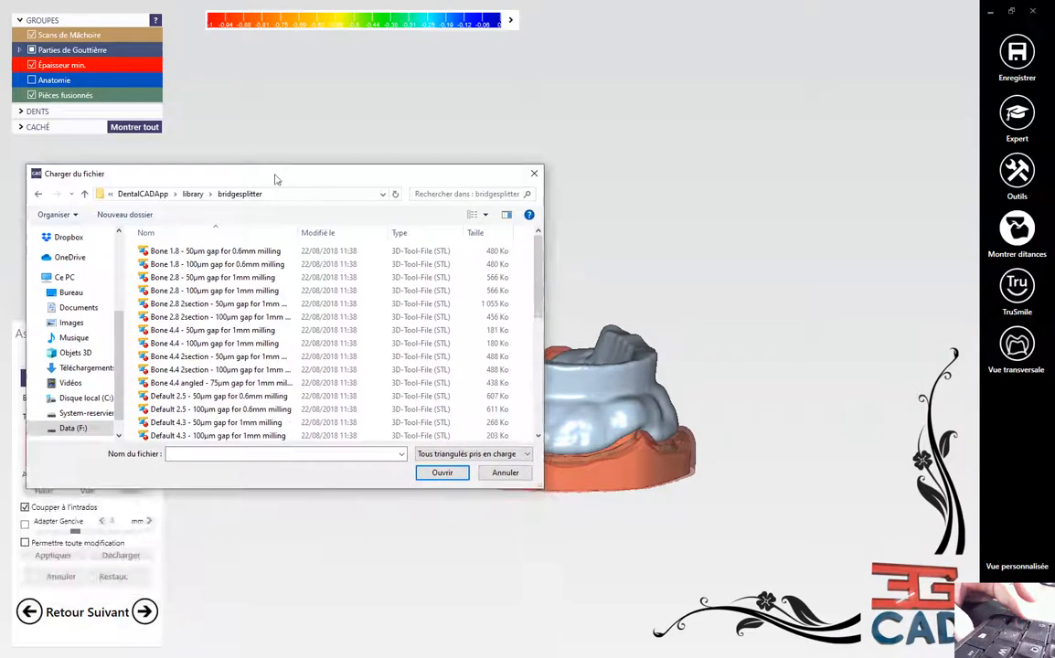
Load the file "ReliefCut 1.5 - 50µm gap for 0.6mm milling" as an attachment without rotating it to the scan data.
scroll(217, 402, "down", 3)
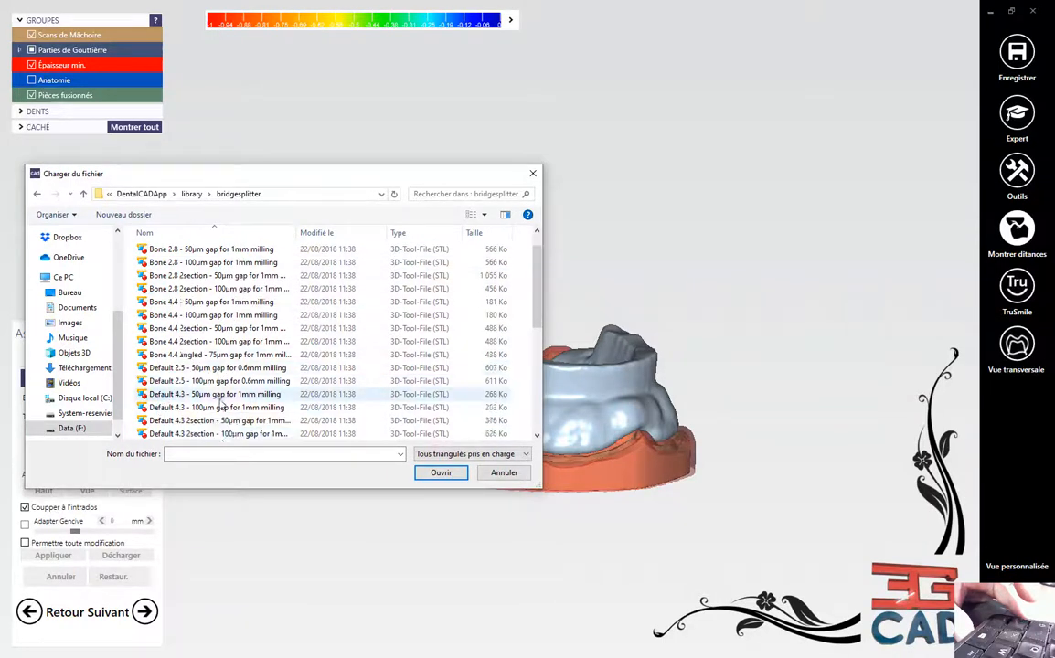
scroll(235, 406, "down", 2)
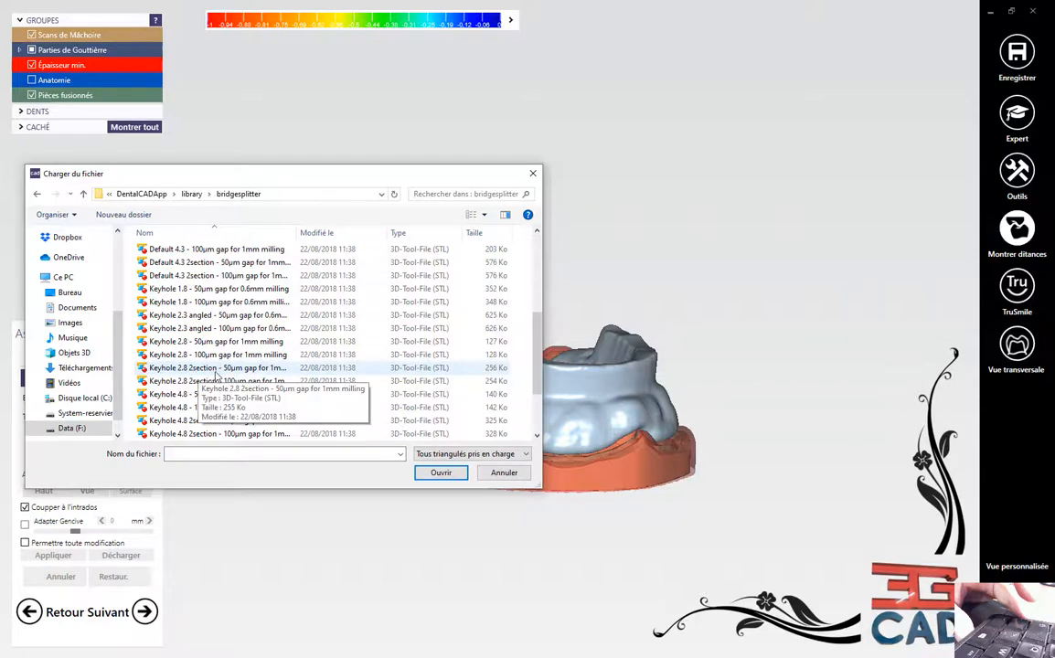
scroll(216, 391, "down", 2)
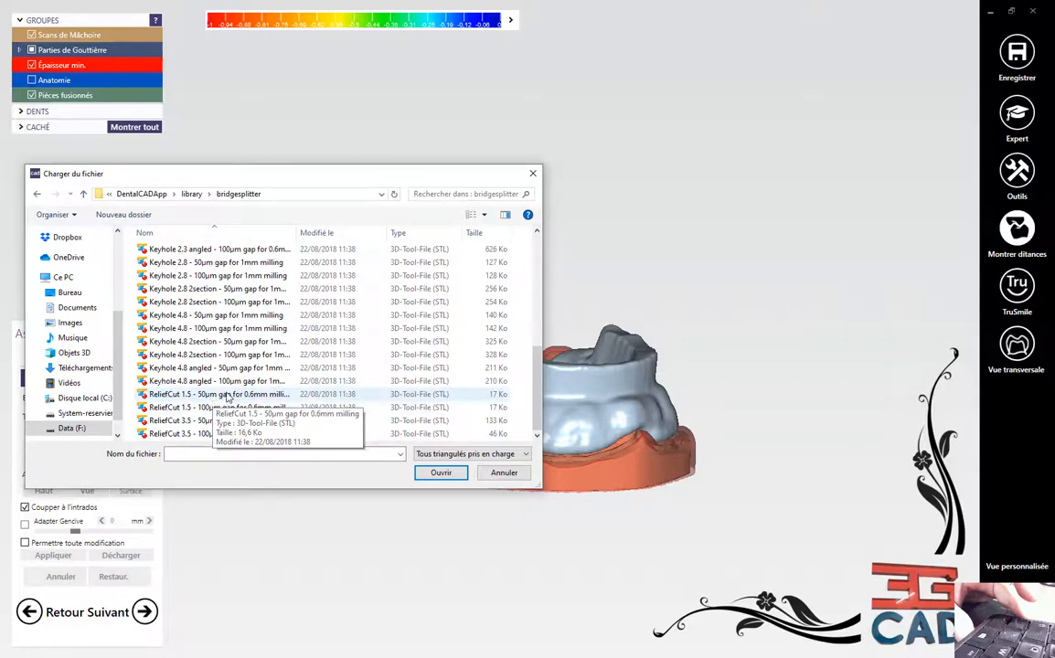
left_click(227, 396)
left_click(437, 472)
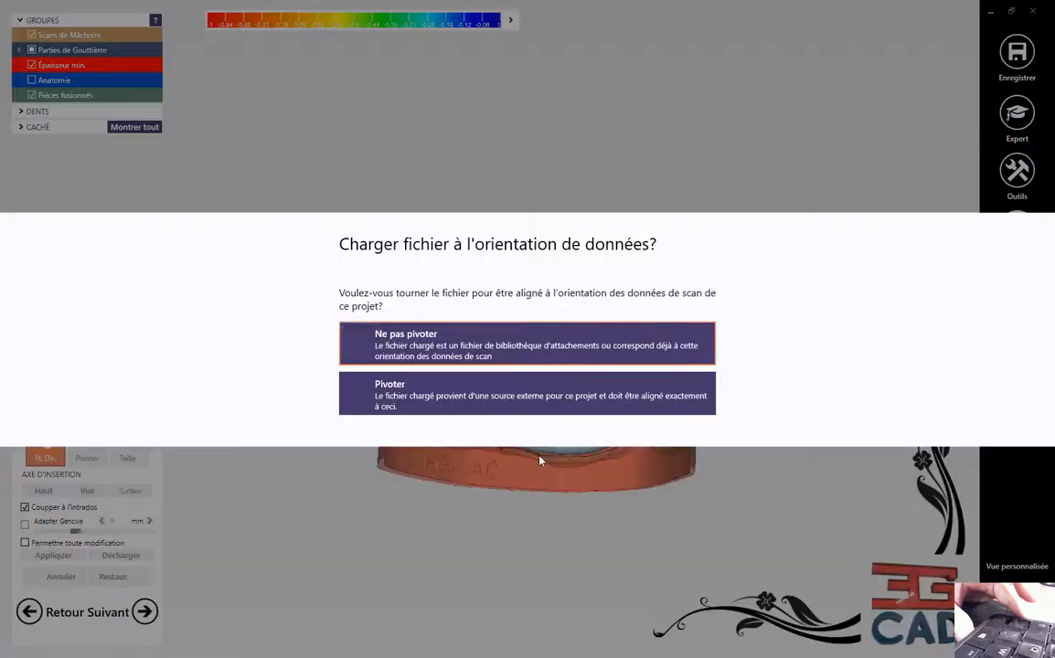
left_click(407, 363)
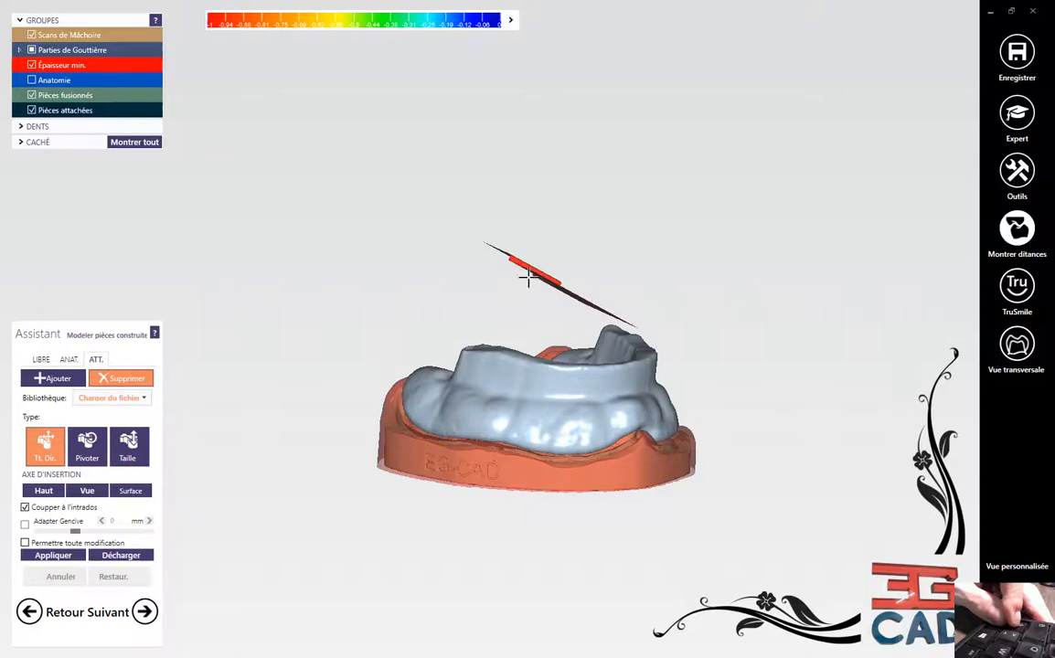
Position the cutting plate over the rim and enlarge it to cover the whole horseshoe.
right_click_drag(526, 294, 639, 299)
right_click_drag(620, 346, 634, 367)
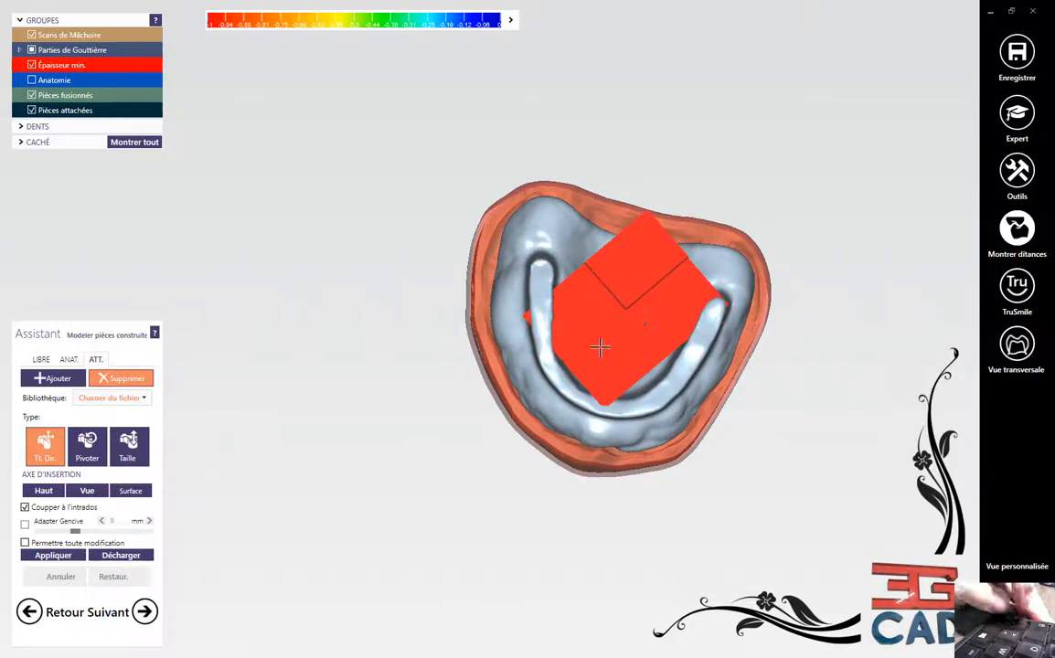
right_click_drag(600, 347, 469, 396)
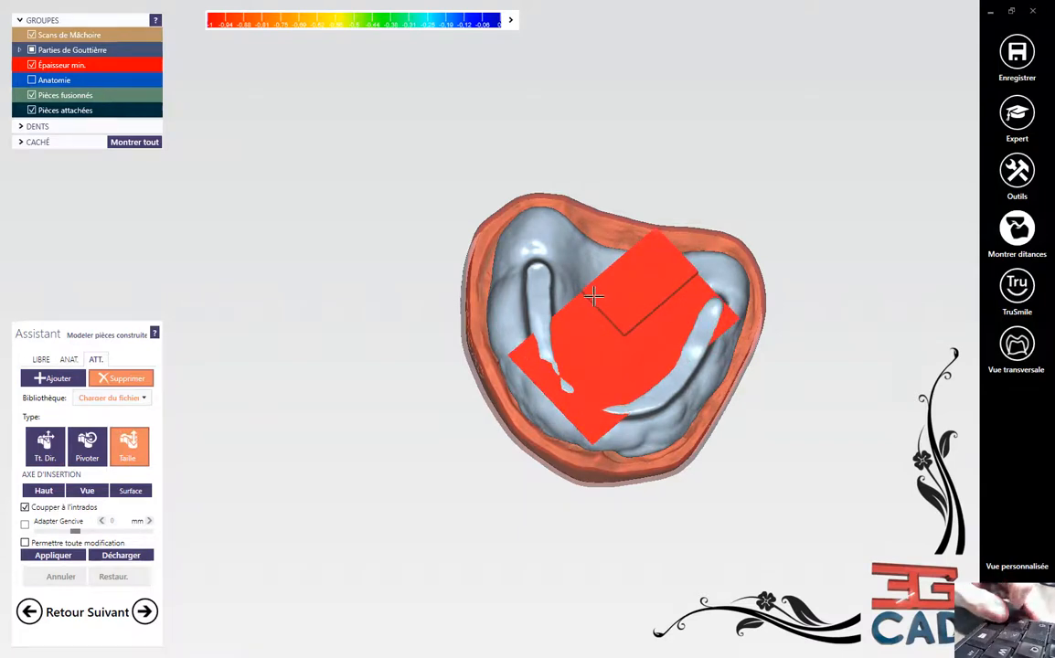
left_click_drag(595, 295, 580, 271)
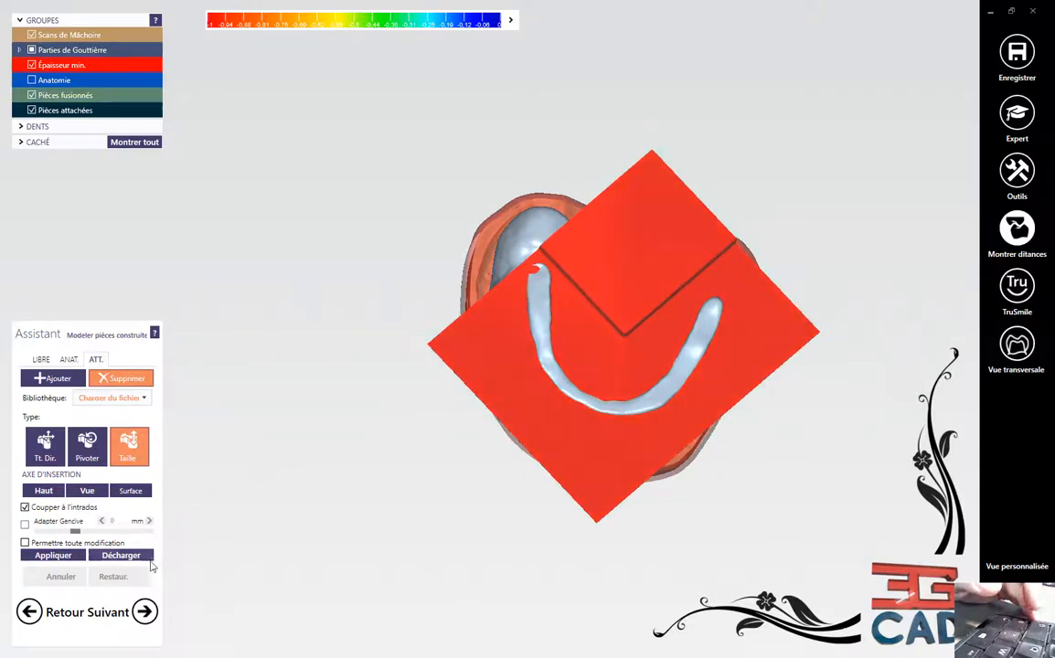
Tilt the plate level with the rim and lower it slightly into the rim's top surface.
left_click(64, 457)
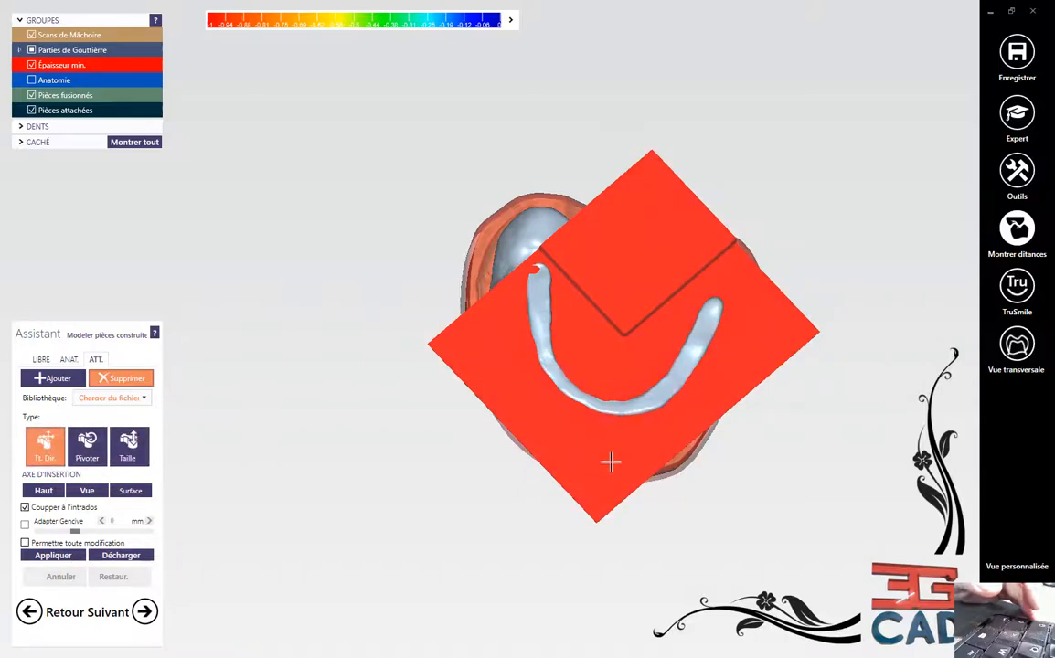
mouse_move(787, 473)
right_mouse_down()
mouse_move(797, 479)
mouse_move(787, 480)
right_mouse_up()
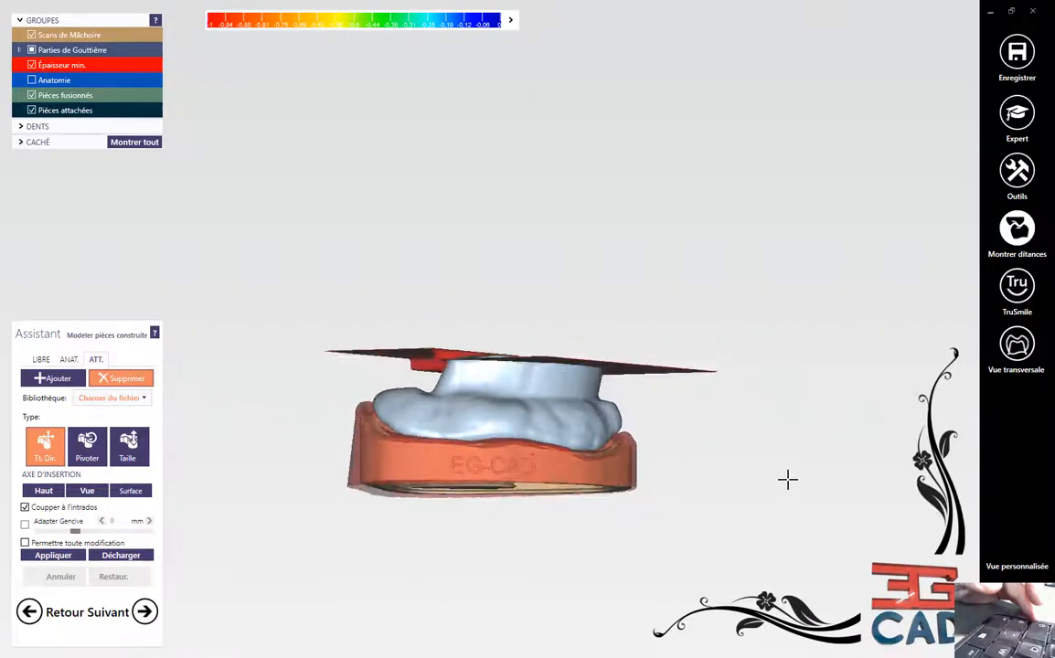
middle_click(555, 388)
right_click_drag(527, 418, 512, 423)
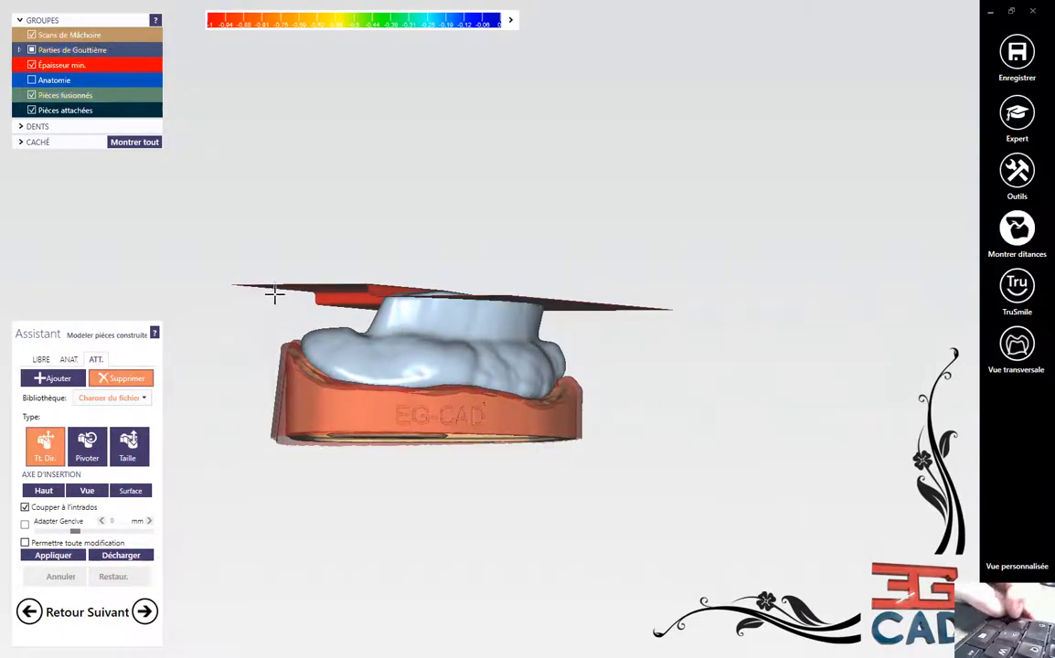
left_click_drag(268, 285, 268, 291, "ctrl")
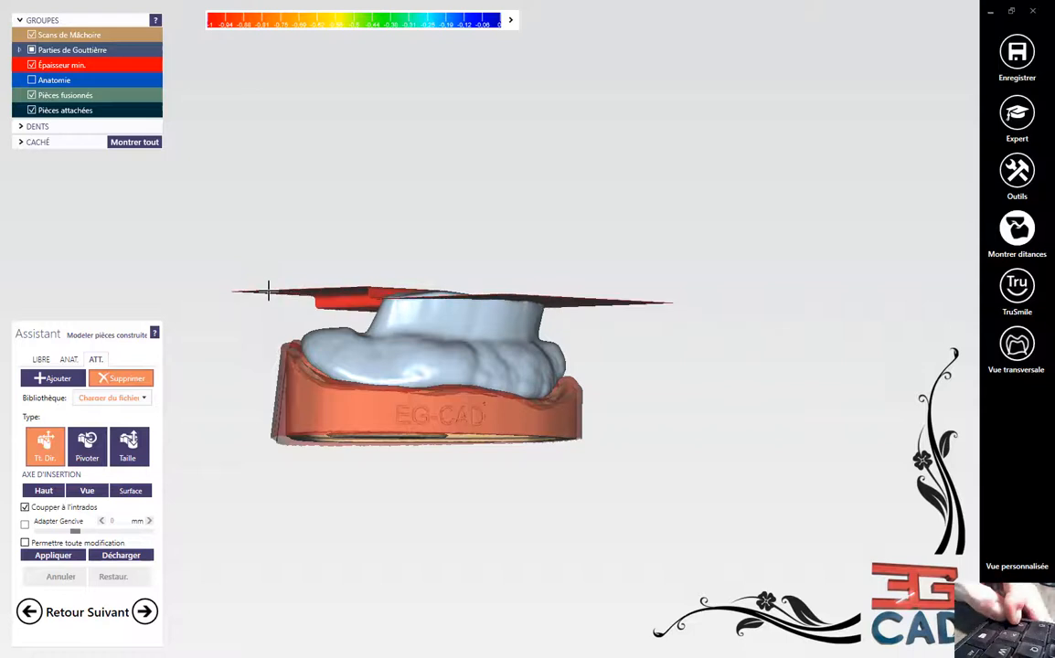
right_click_drag(367, 353, 345, 346)
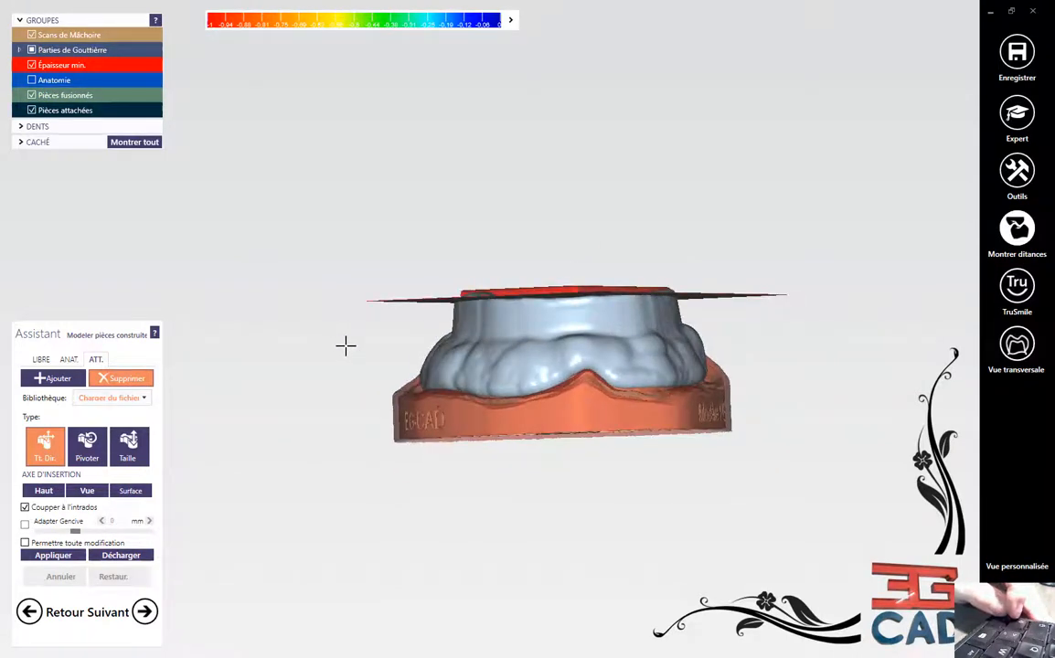
left_click_drag(557, 290, 560, 294)
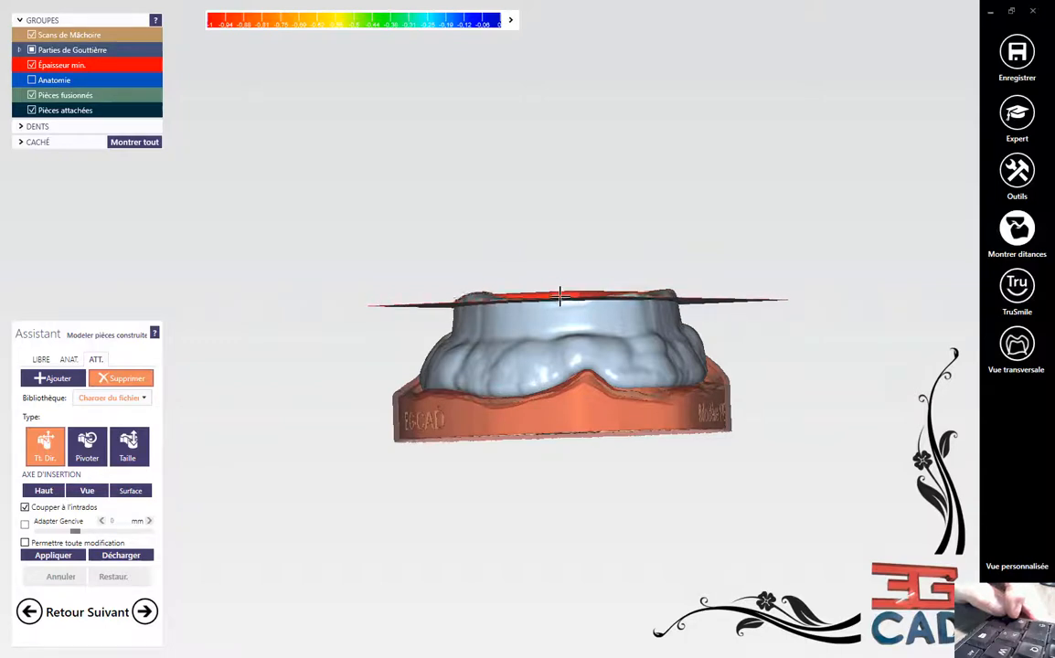
Subtract the plate from the tray to cut the rim's top flat, and set attachments to additive mode.
right_click_drag(560, 297, 471, 249)
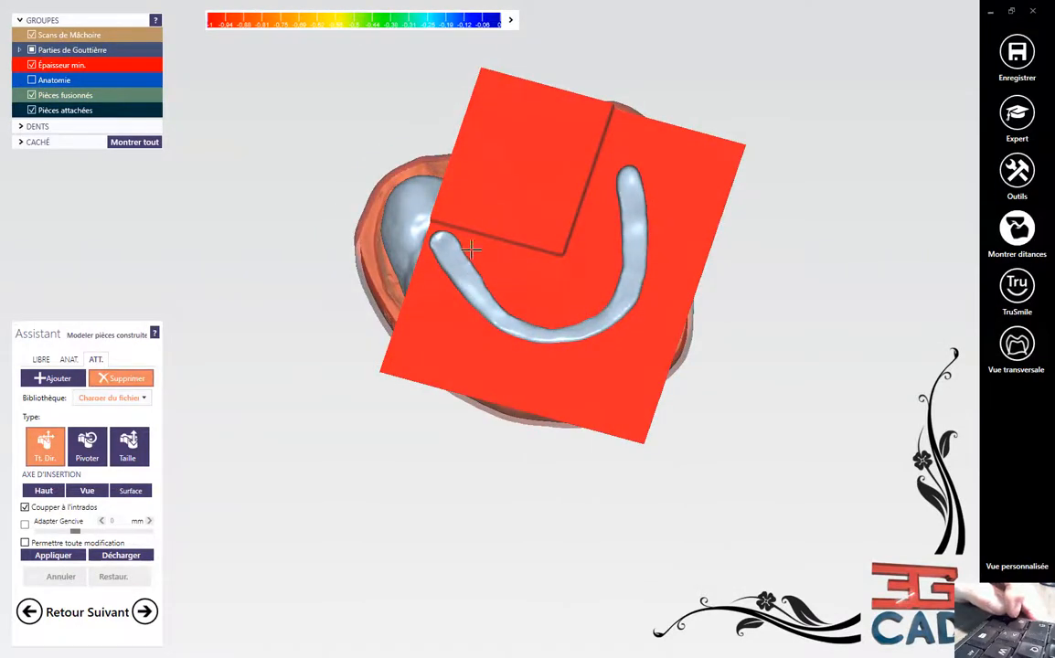
left_click(63, 555)
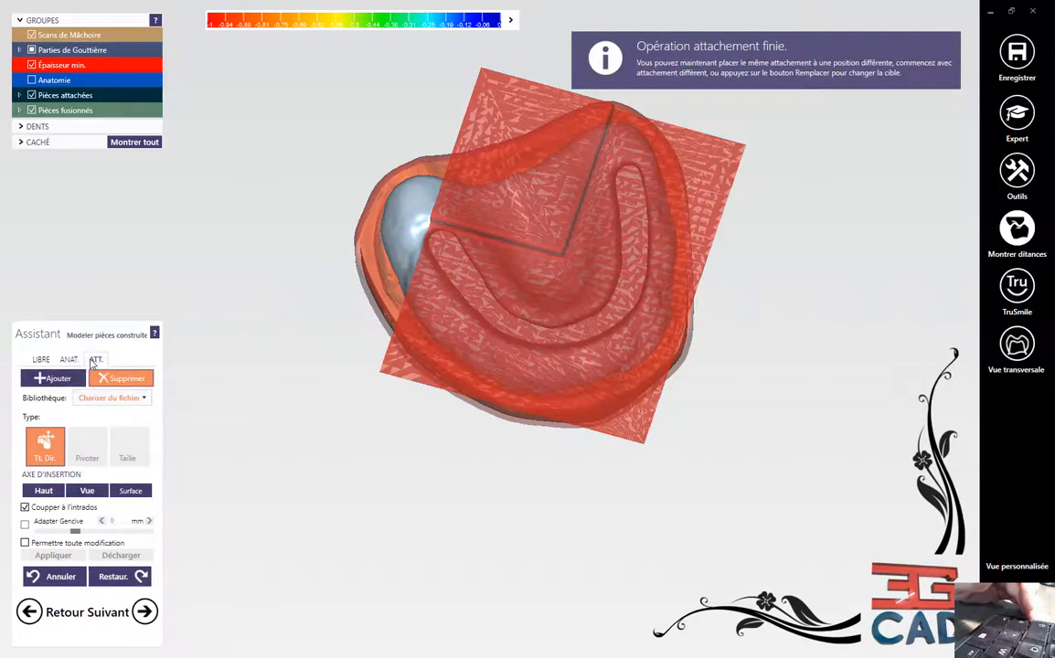
left_click(65, 380)
right_click_drag(409, 444, 412, 442)
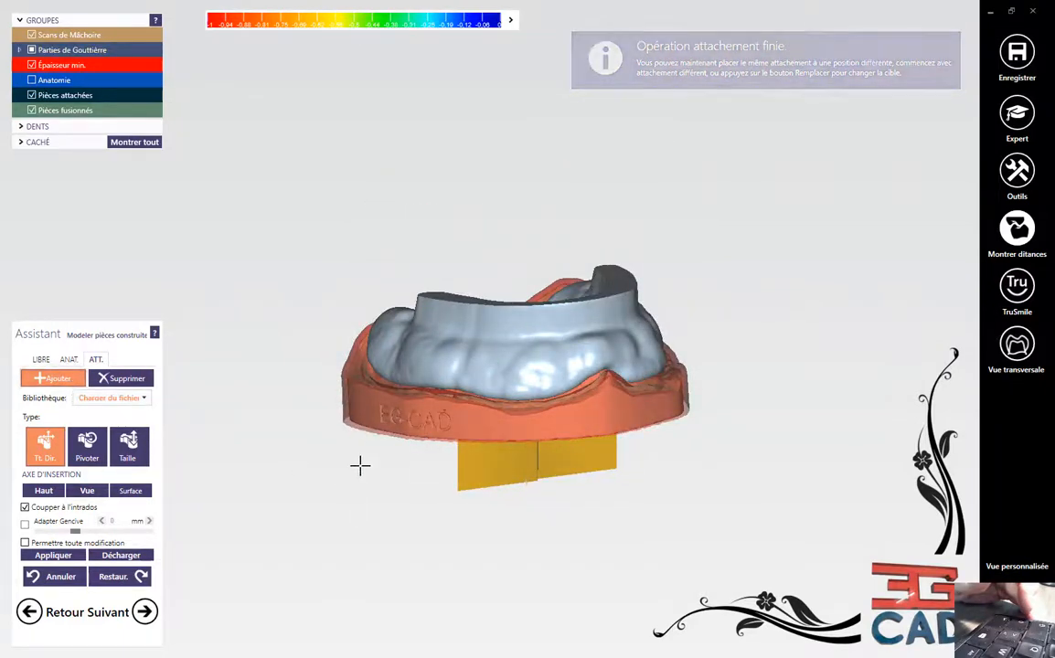
right_click_drag(360, 466, 373, 464)
scroll(506, 334, "up", 5)
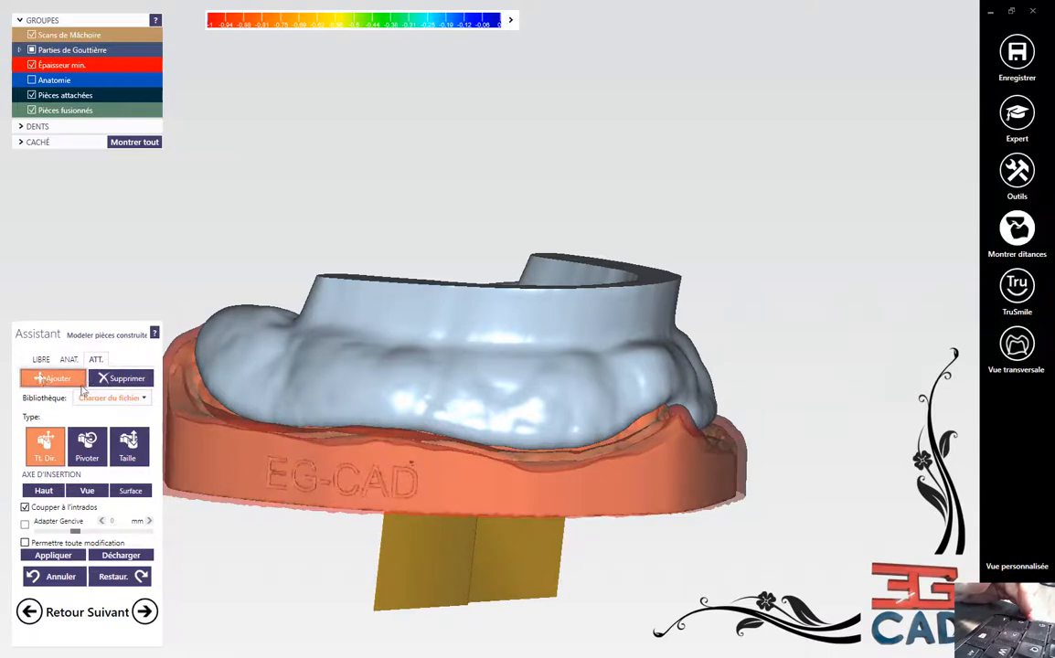
Load the file "grip_Tray-002-droit" as an attachment from the EG-CAD folder of the library's attachments.
left_click(122, 399)
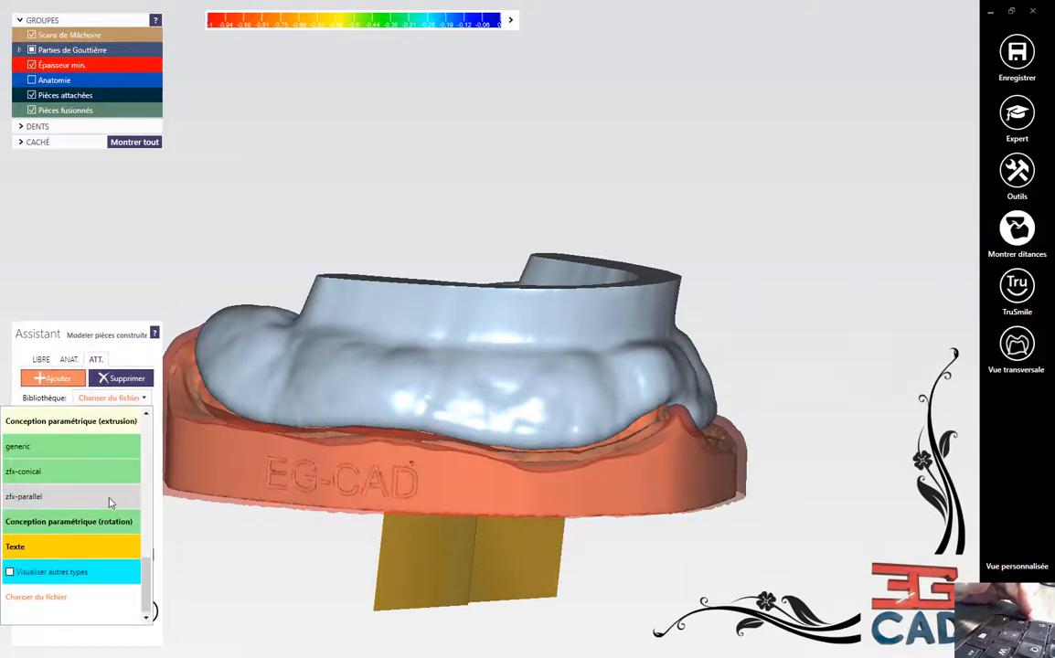
left_click(53, 596)
double_click(183, 267)
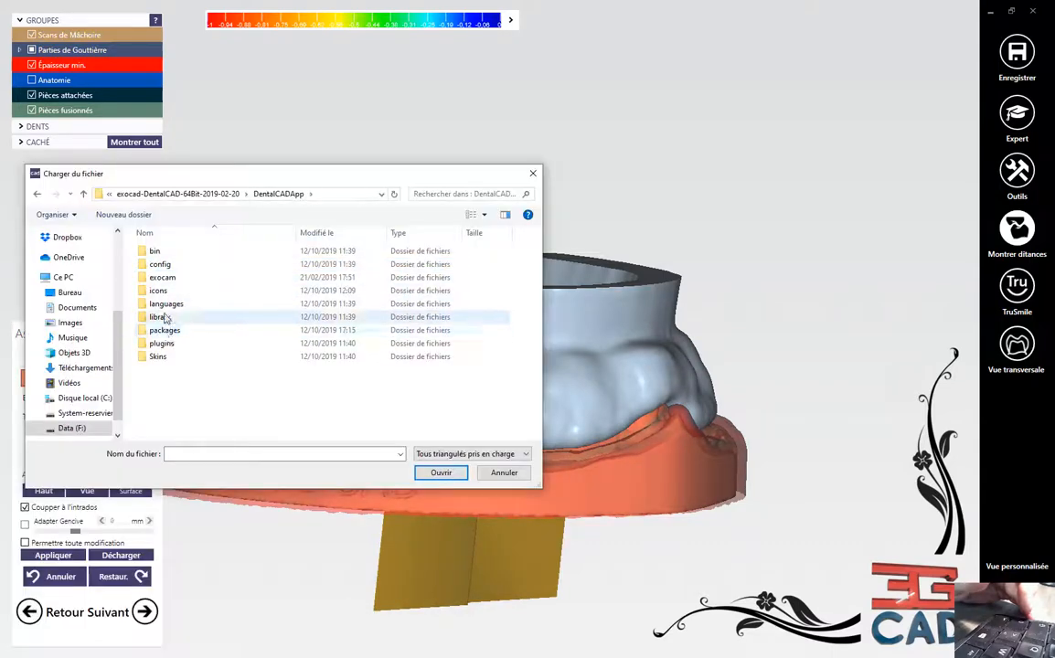
double_click(168, 317)
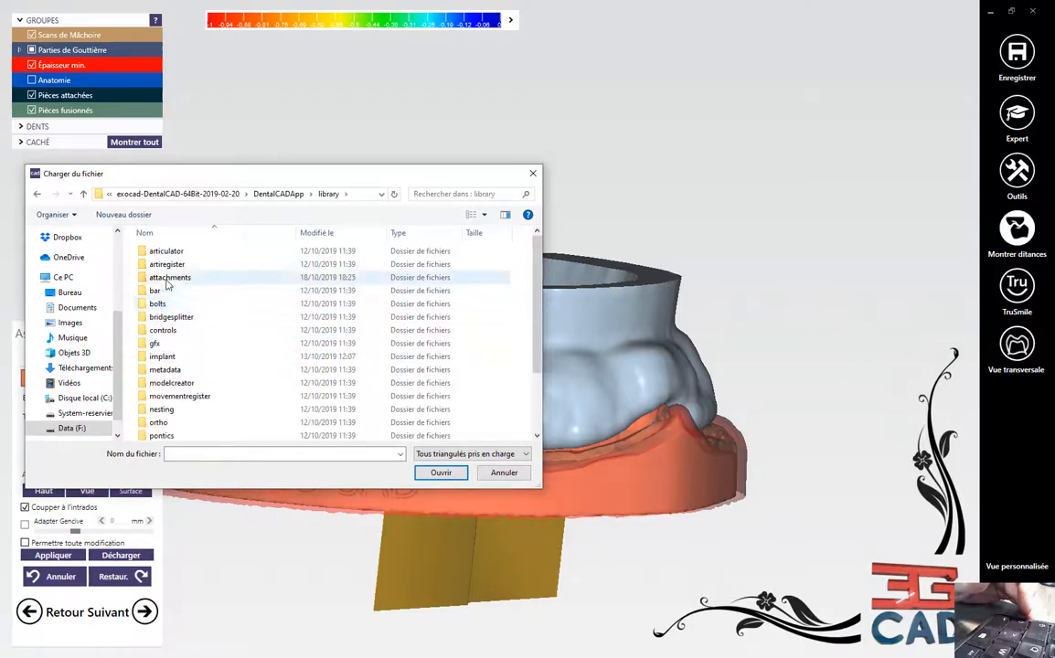
double_click(169, 278)
double_click(164, 356)
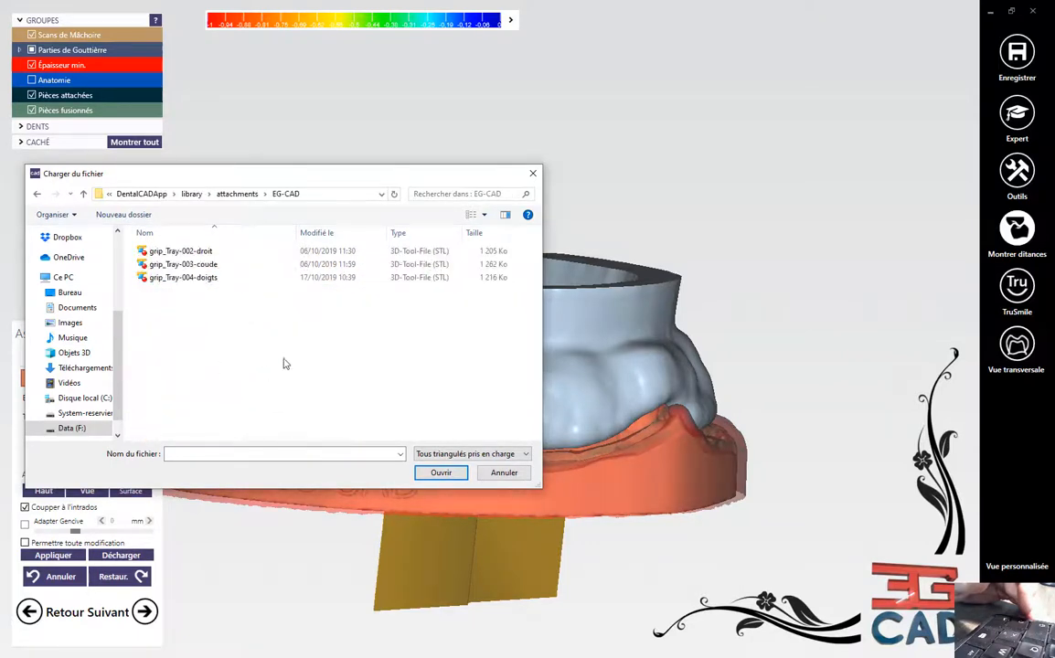
left_click(197, 264)
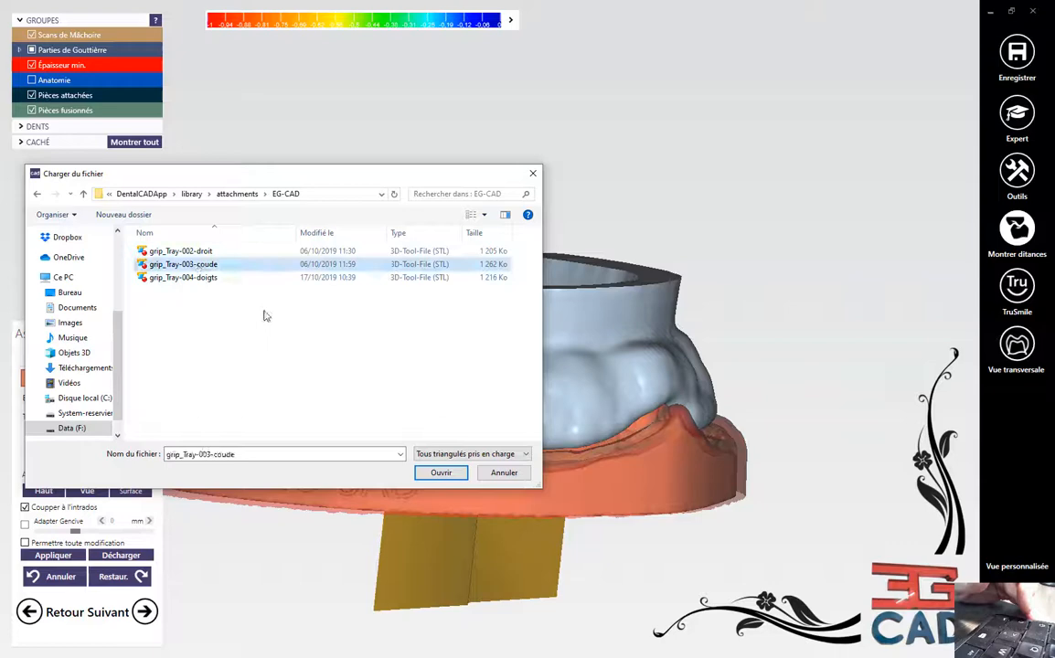
left_click(186, 250)
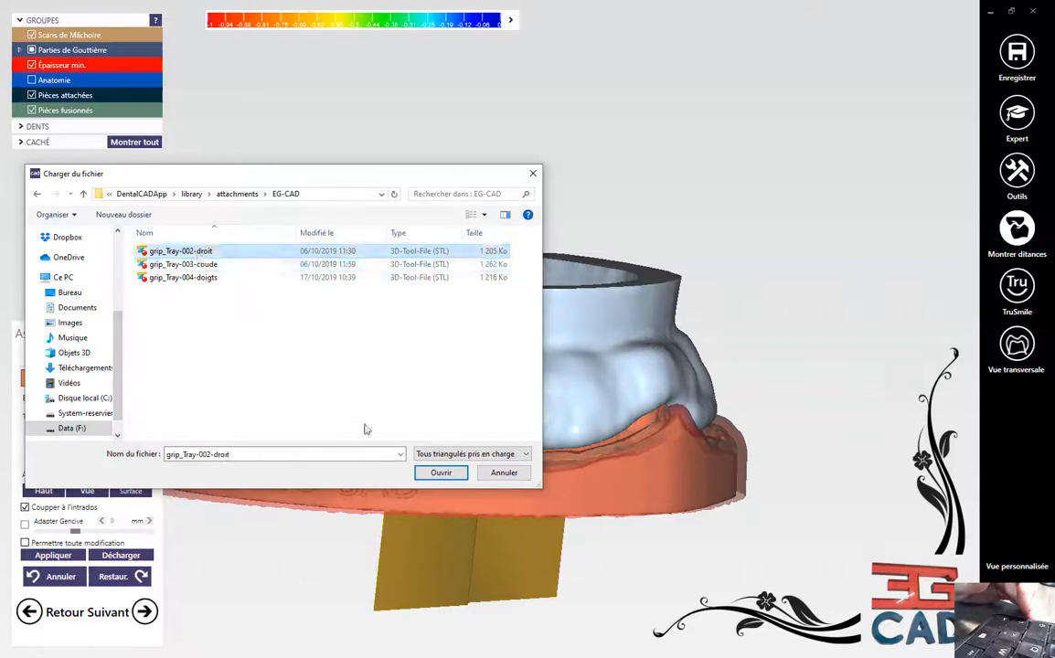
left_click(441, 473)
left_click(408, 358)
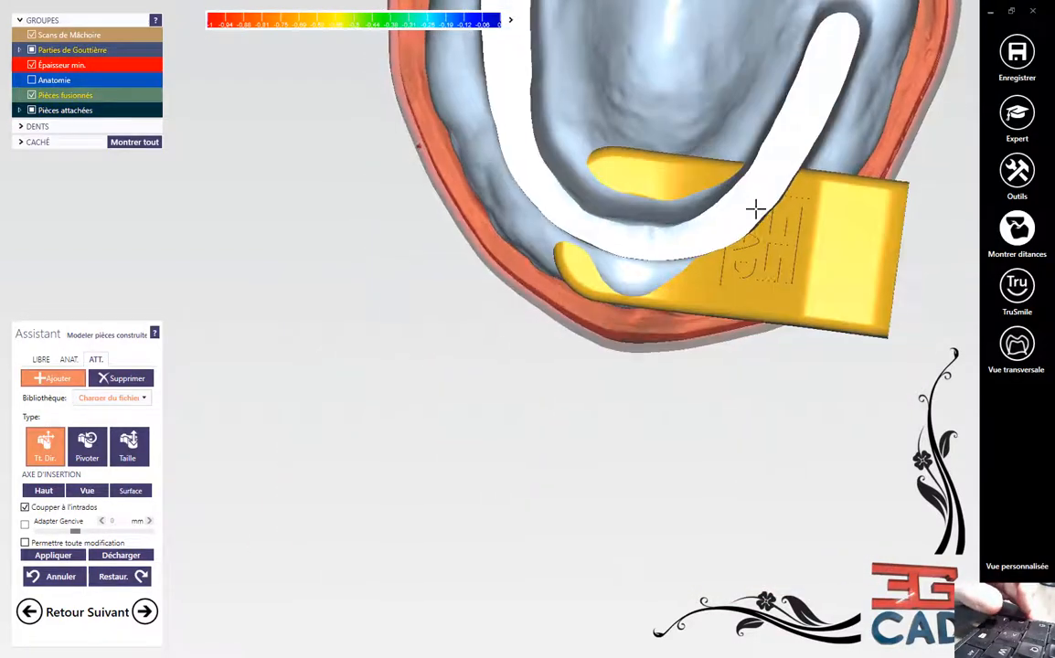
Turn the handle so it points outward and place its wide end against the front of the rim.
left_click_drag(775, 285, 654, 305)
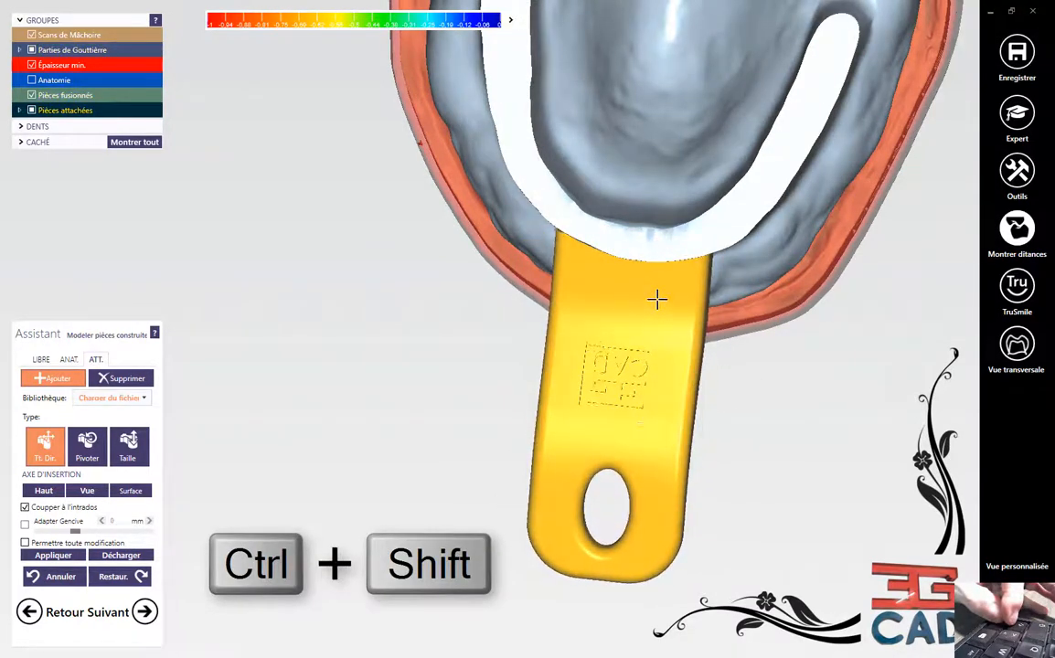
left_click_drag(657, 433, 622, 365, "ctrl+shift")
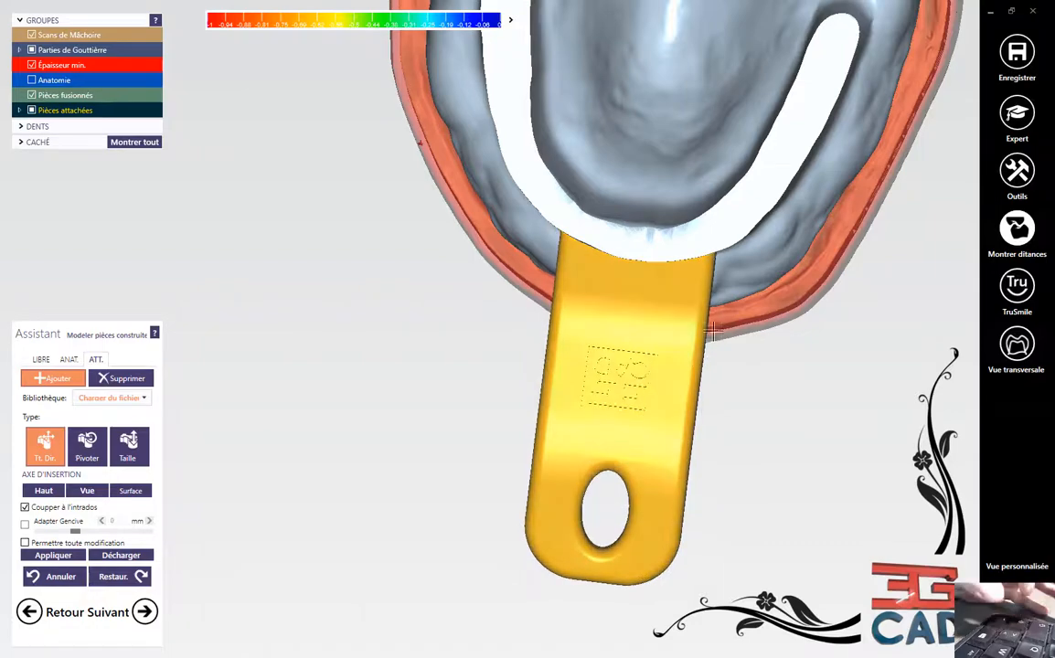
right_click_drag(621, 366, 731, 340)
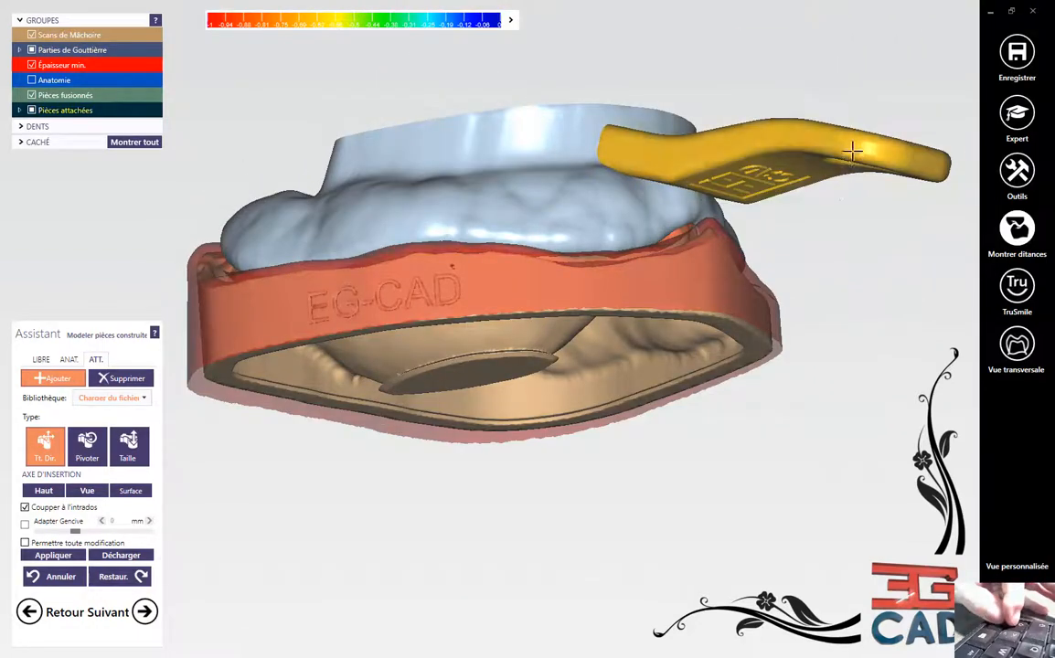
Correct the handle's tilt and rotation so it sits level with the rim and straight at its front.
right_click_drag(852, 99, 705, 221)
left_click_drag(705, 220, 703, 203, "ctrl+shift")
left_click_drag(653, 161, 688, 177, "ctrl+shift")
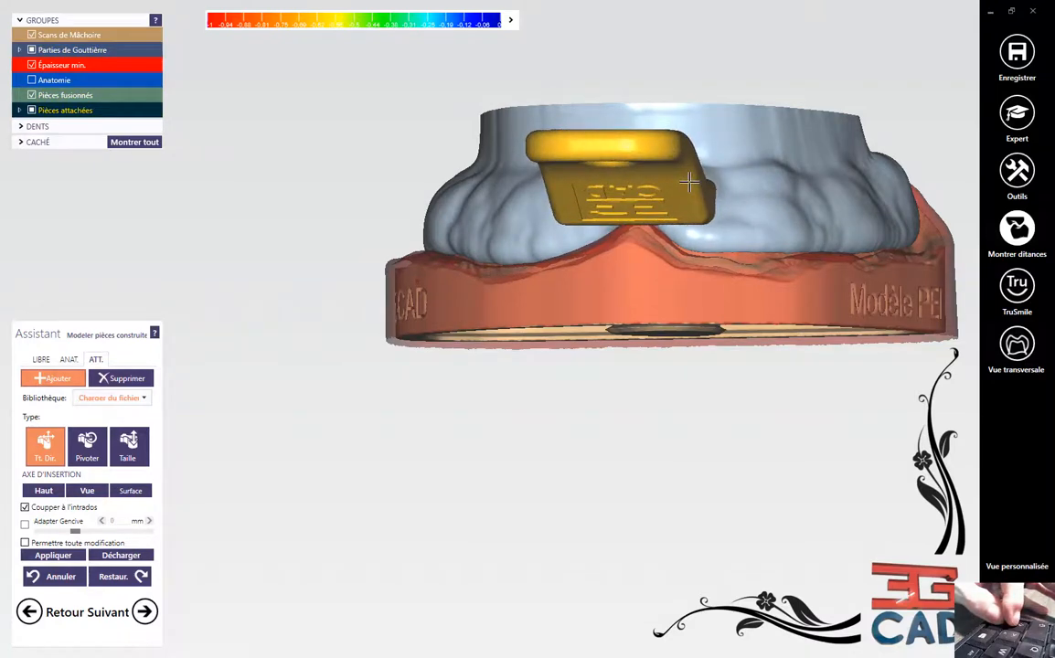
left_click_drag(688, 182, 683, 179)
left_click_drag(622, 143, 703, 109)
right_click_drag(703, 109, 728, 309)
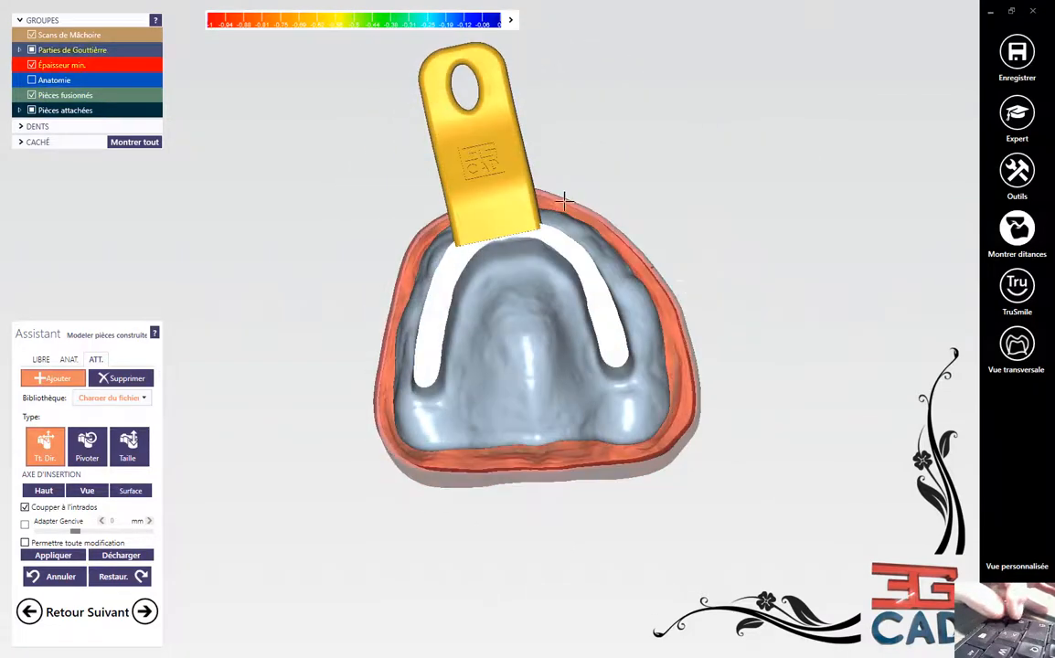
left_click_drag(485, 75, 528, 148)
right_click_drag(526, 148, 534, 255)
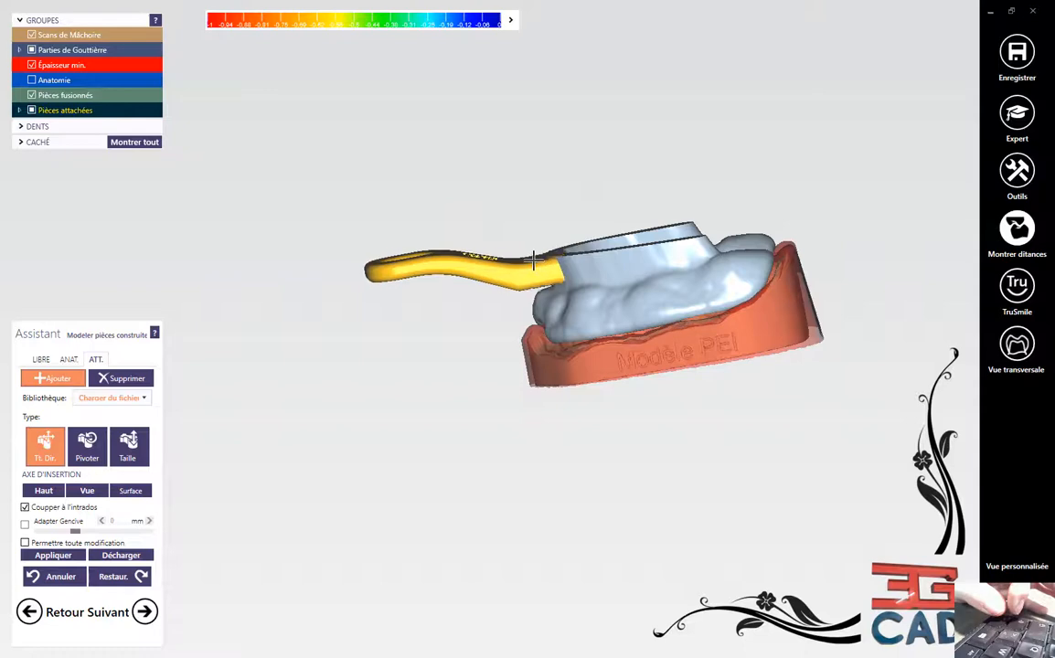
Scale the handle down proportionally and move it back against the front of the rim.
left_click(126, 444)
key("shift")
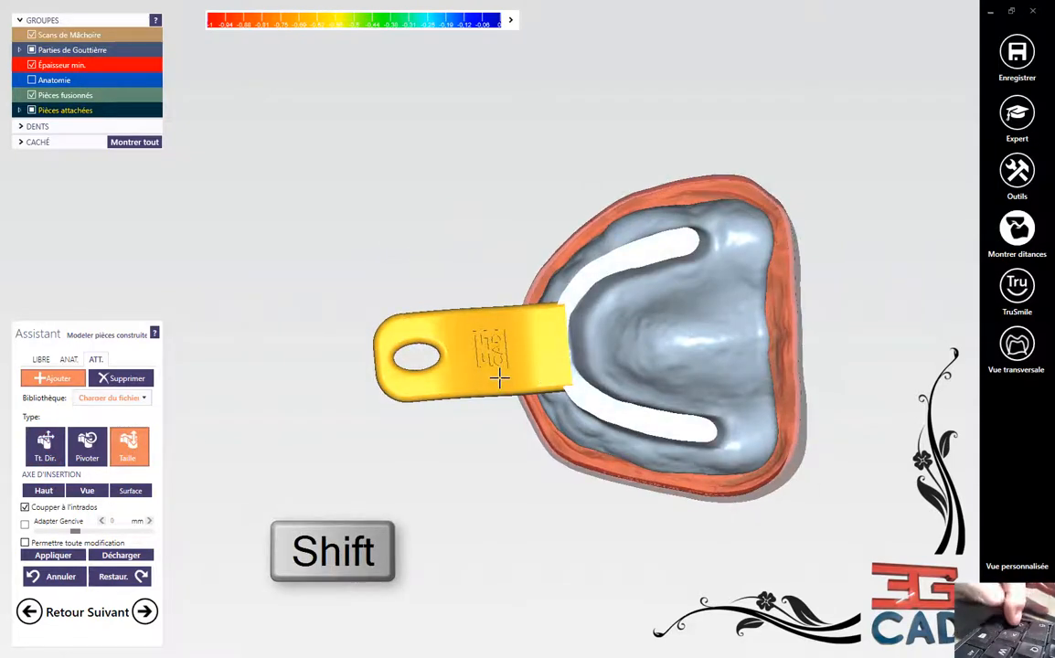
mouse_move(499, 377)
left_mouse_down("shift")
mouse_move(487, 355)
mouse_move(493, 362)
left_mouse_up("shift")
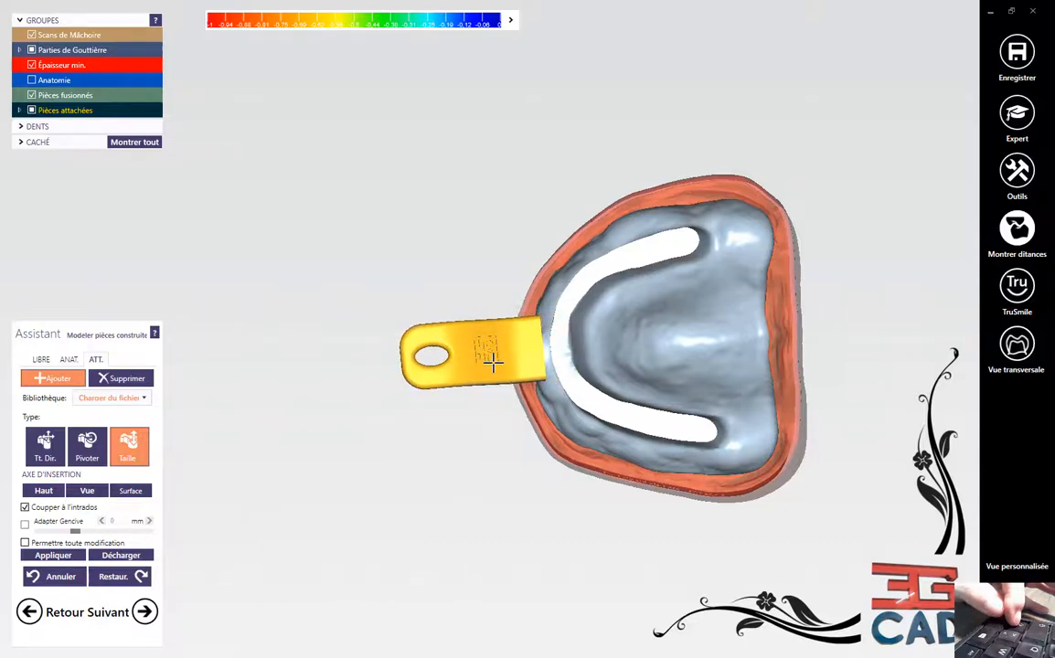
left_click(52, 449)
left_click_drag(487, 357, 512, 361)
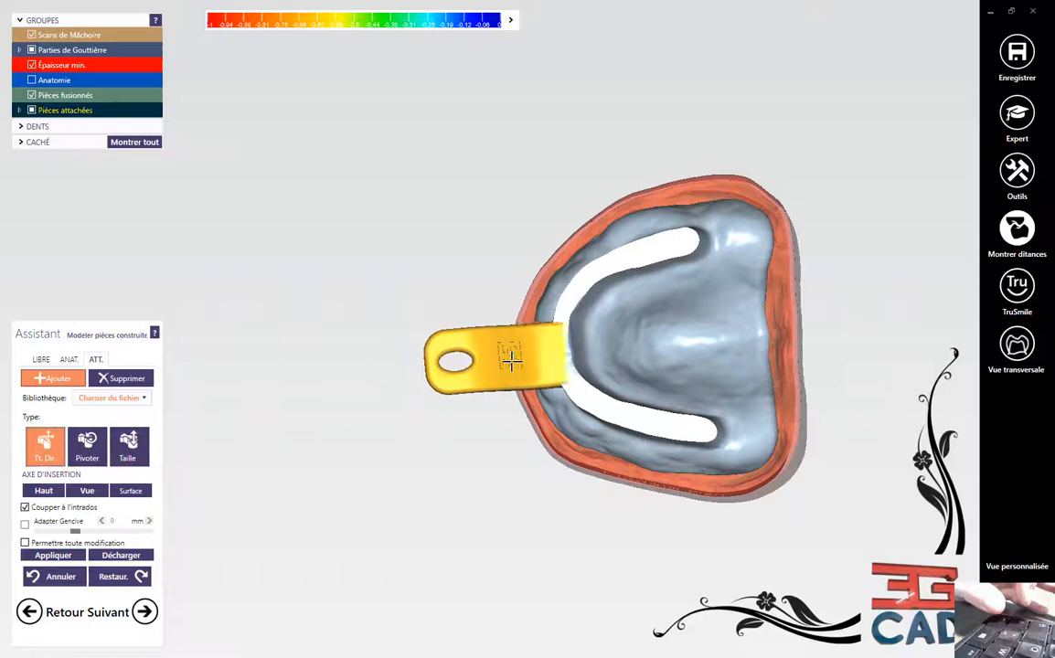
right_click_drag(576, 466, 533, 403)
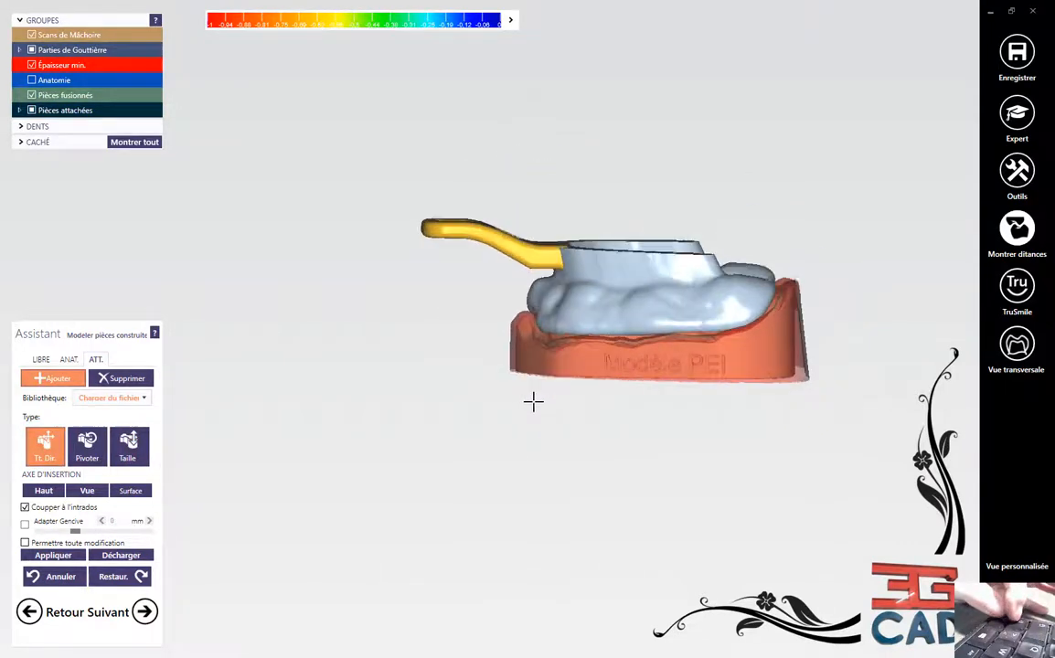
Fine-tune the handle's fit against the front of the rim and centre it on the tray's midline.
left_click(142, 443)
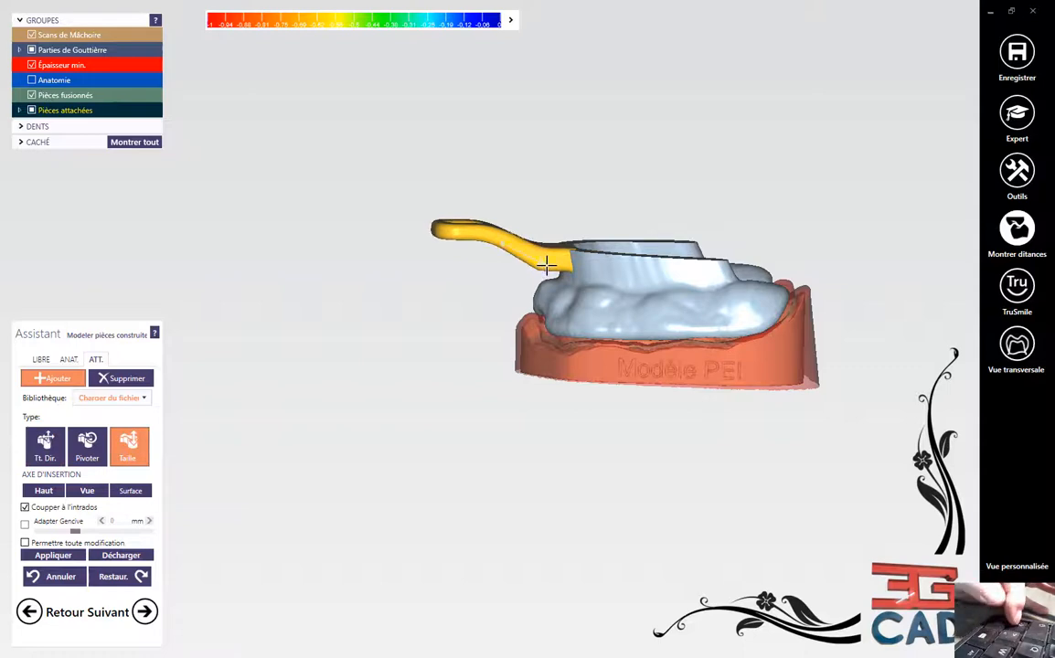
left_click(44, 445)
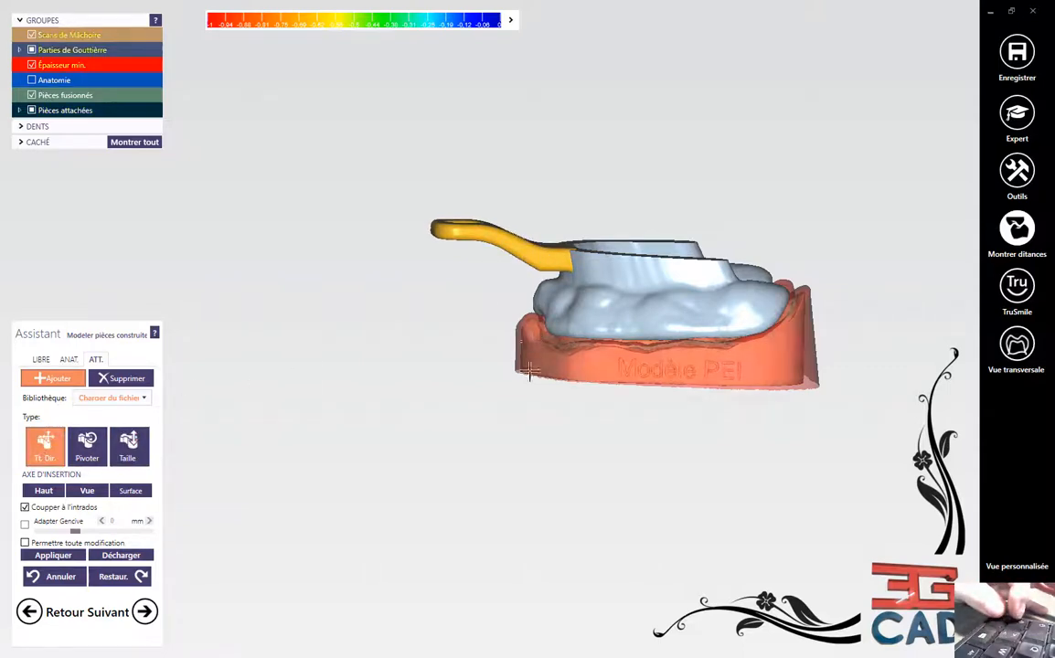
right_click_drag(531, 353, 686, 247)
scroll(683, 251, "up", 5)
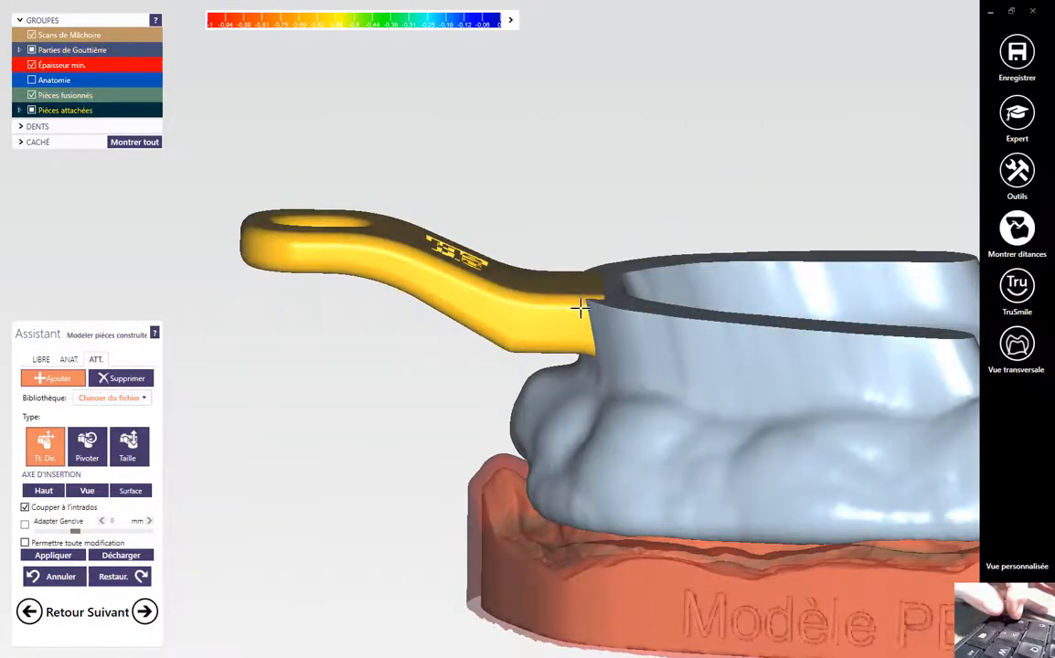
right_click_drag(582, 315, 447, 405)
scroll(560, 361, "down", 5)
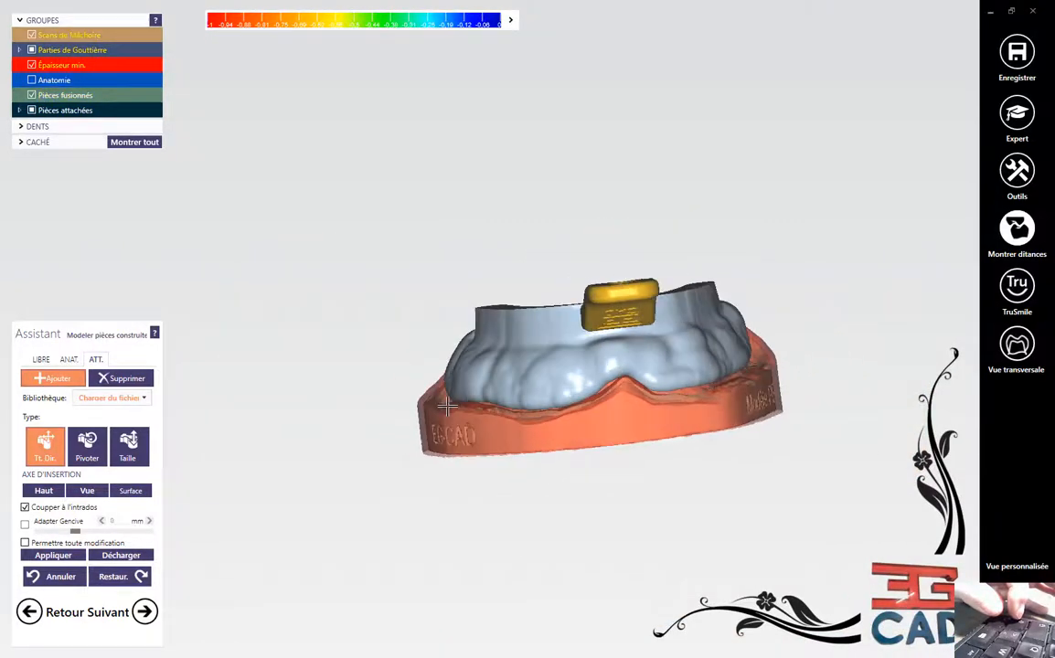
right_click_drag(603, 407, 599, 404)
left_click_drag(606, 409, 602, 409)
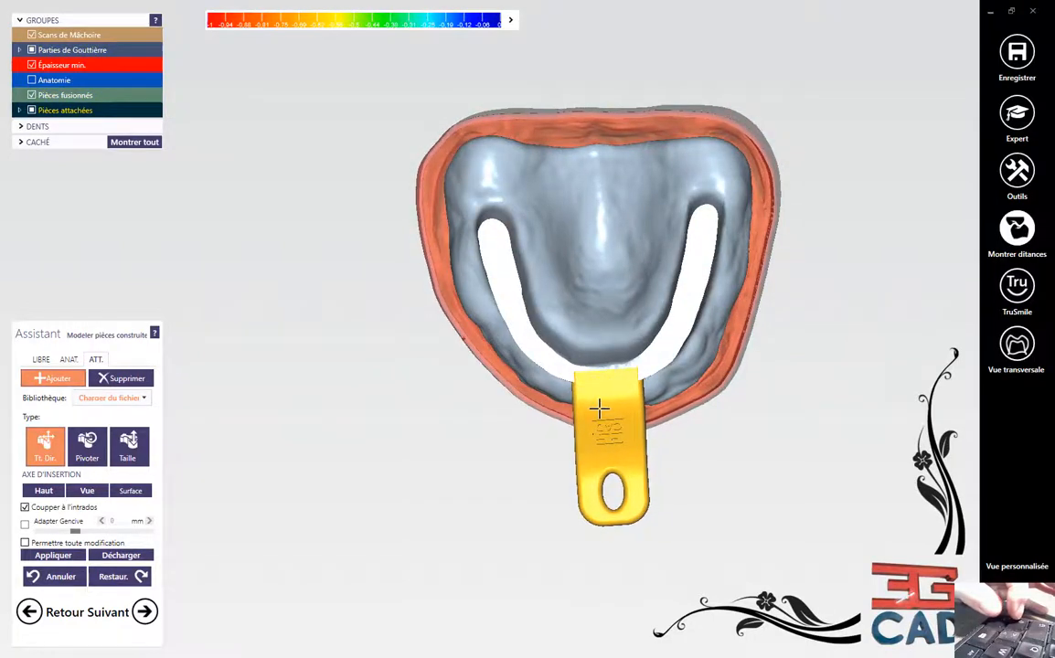
Check the handle's contact with the front of the rim from several sides and fuse it to the tray.
right_click_drag(628, 414, 708, 396)
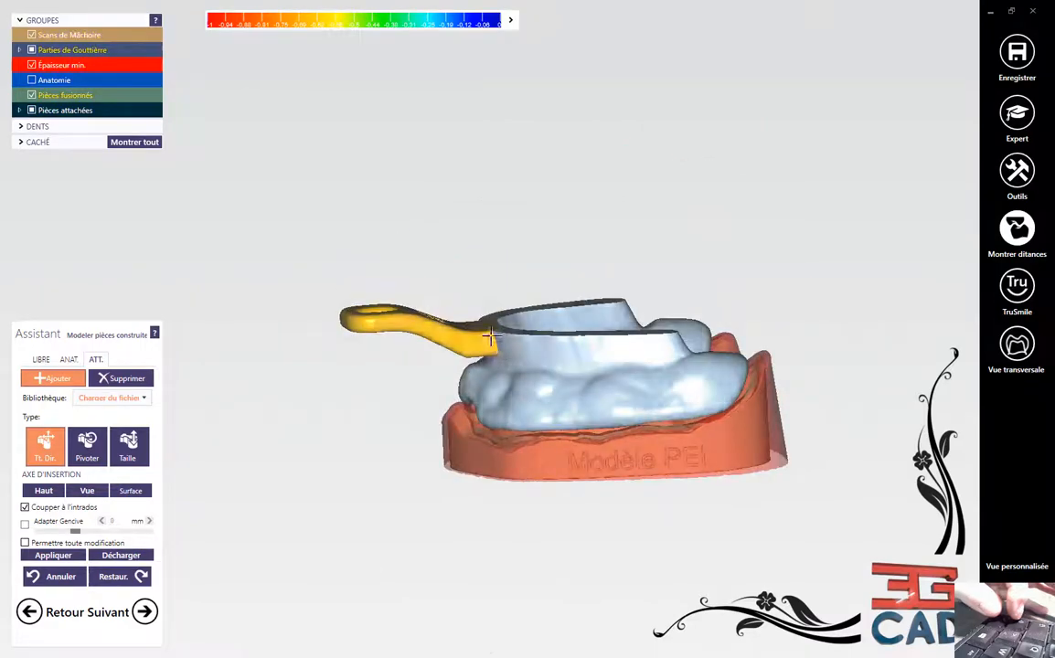
scroll(473, 356, "up", 3)
right_click_drag(473, 356, 631, 402)
scroll(544, 486, "down", 4)
left_click(53, 556)
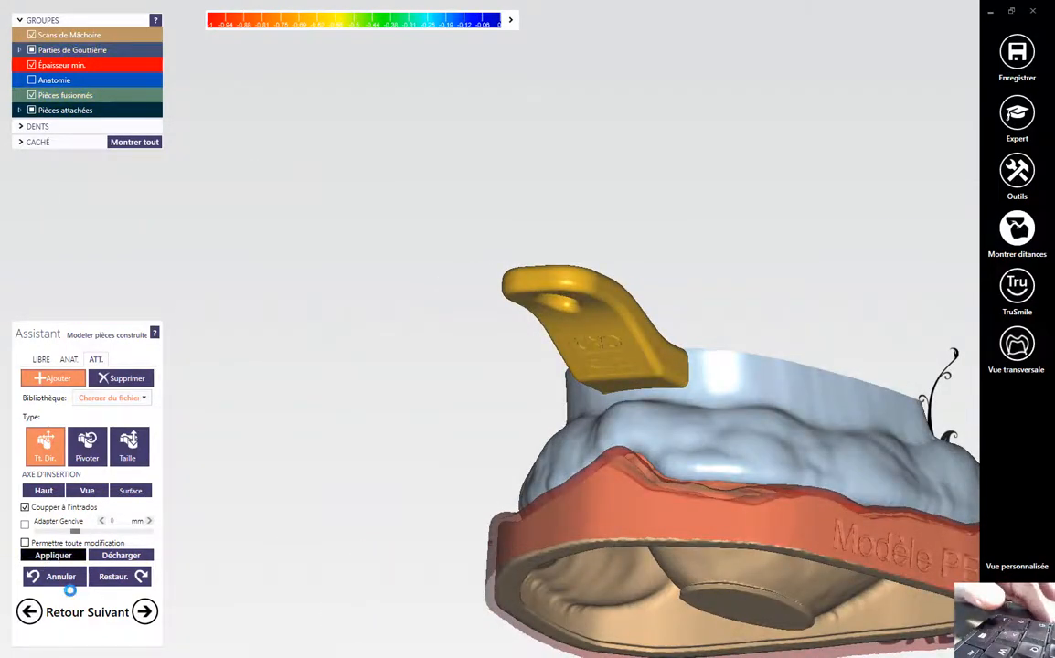
scroll(549, 455, "down", 3)
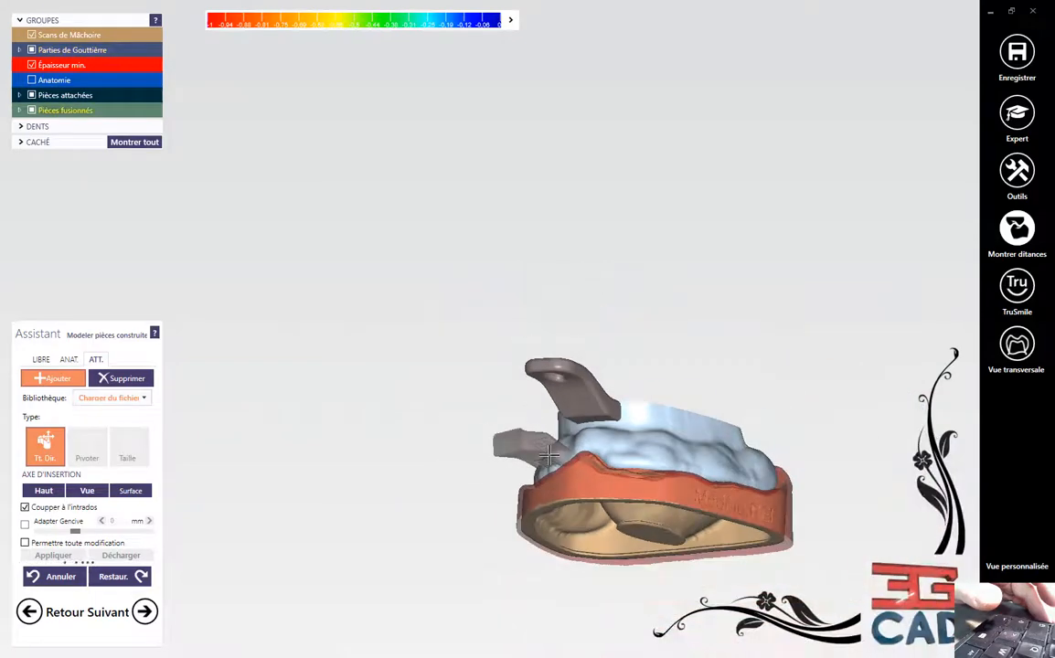
right_click_drag(564, 520, 508, 366)
Switch the attachments to subtraction and choose the parametric extrusion design from the library.
left_click(112, 380)
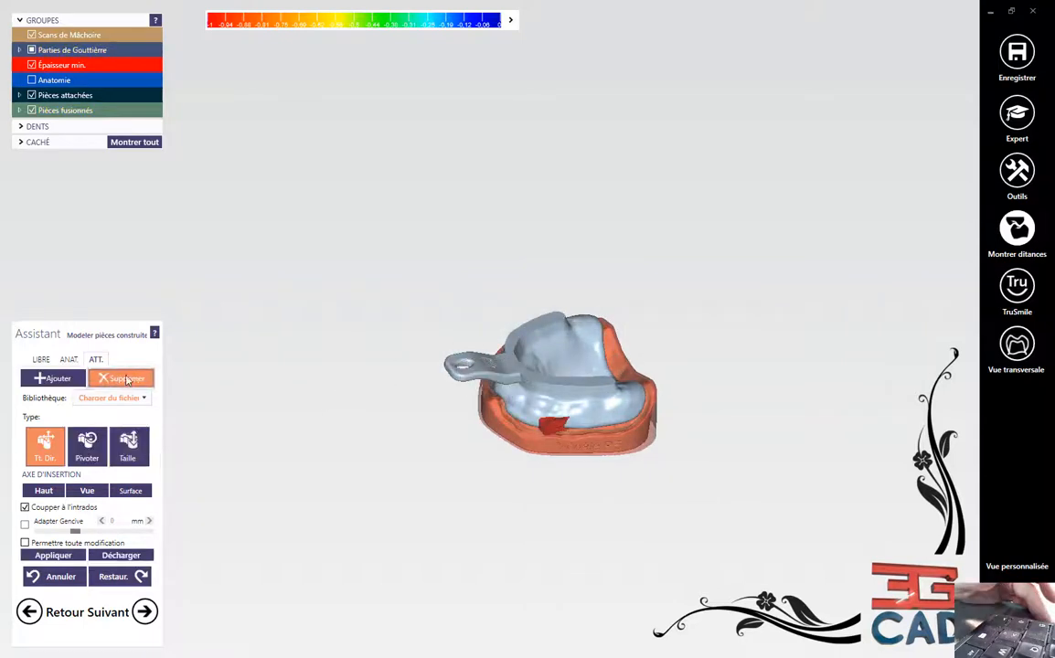
left_click(143, 399)
scroll(107, 503, "up", 5)
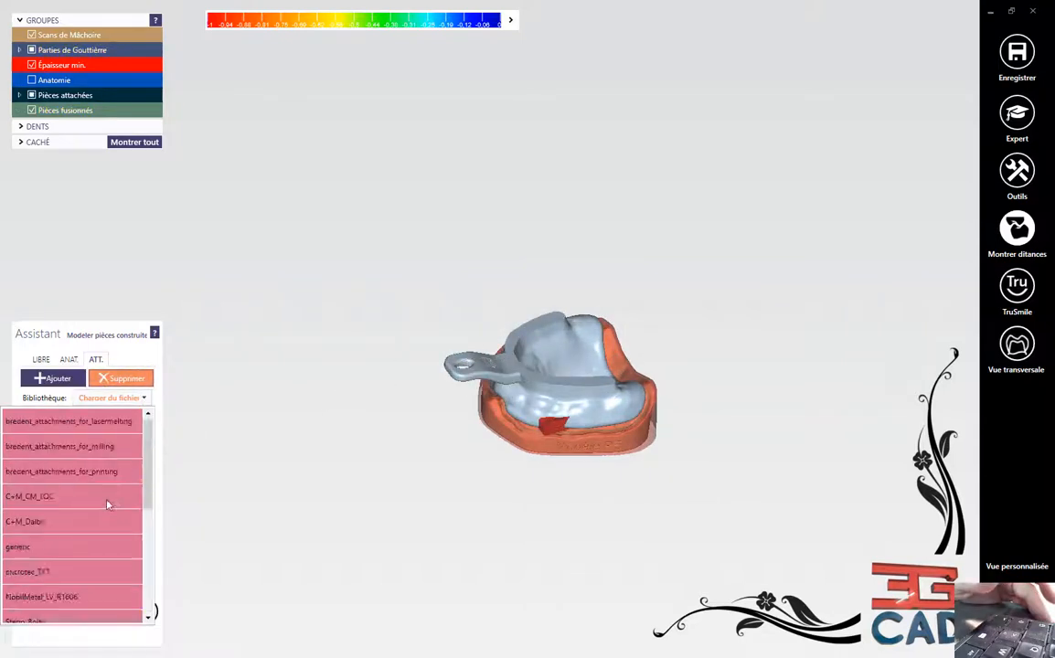
scroll(50, 496, "down", 5)
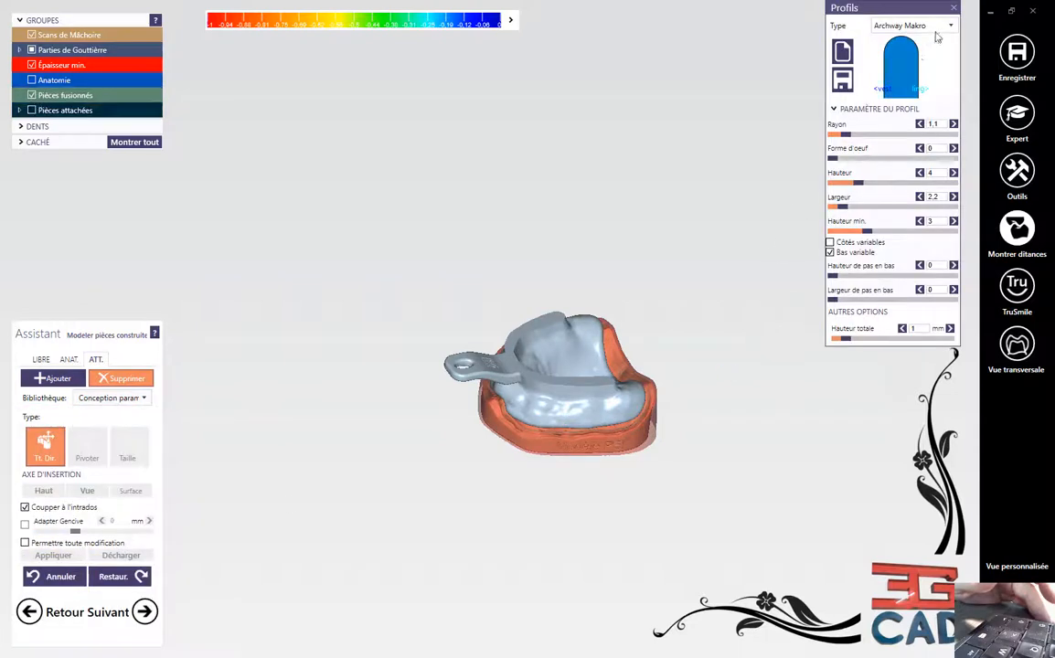
Choose the Round Bar profile for the extrusion and set its total height to 10 mm.
left_click(937, 28)
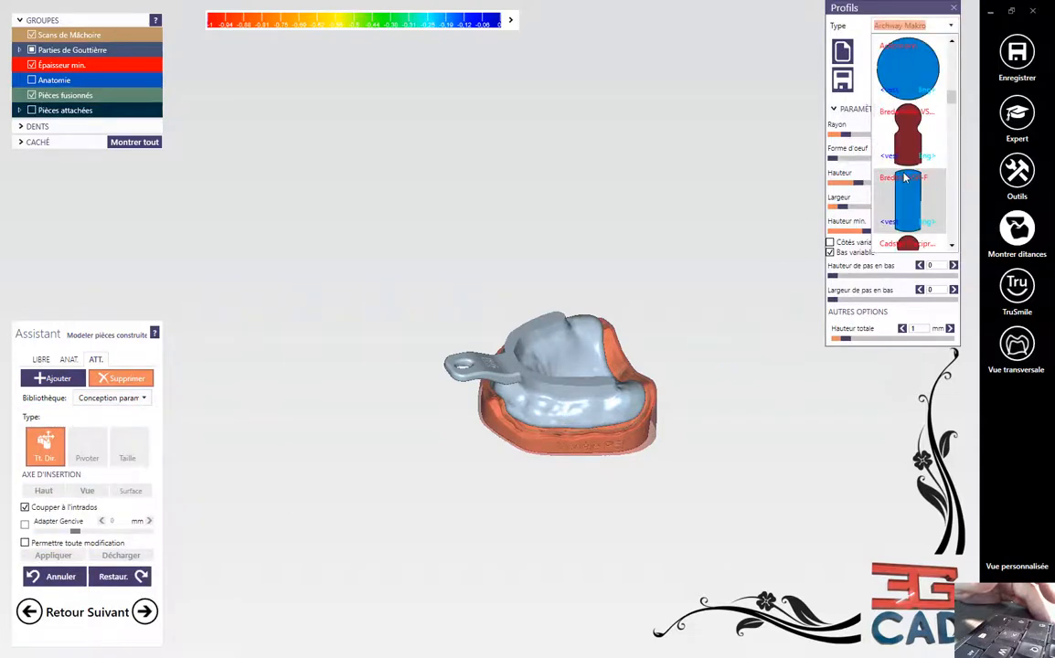
scroll(905, 179, "down", 3)
scroll(907, 165, "down", 5)
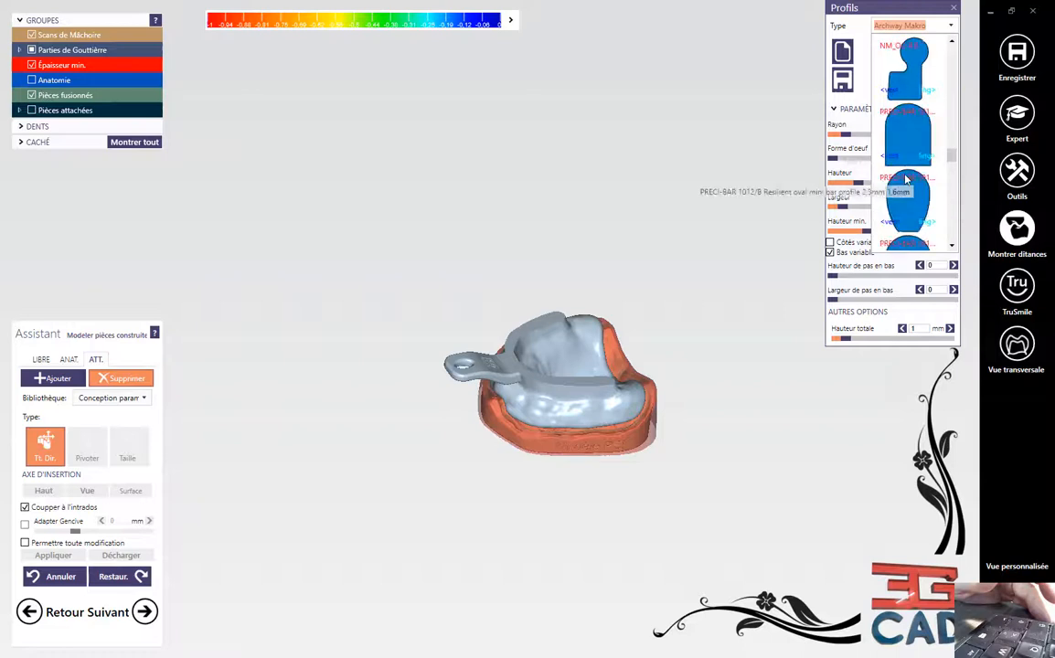
scroll(907, 155, "down", 5)
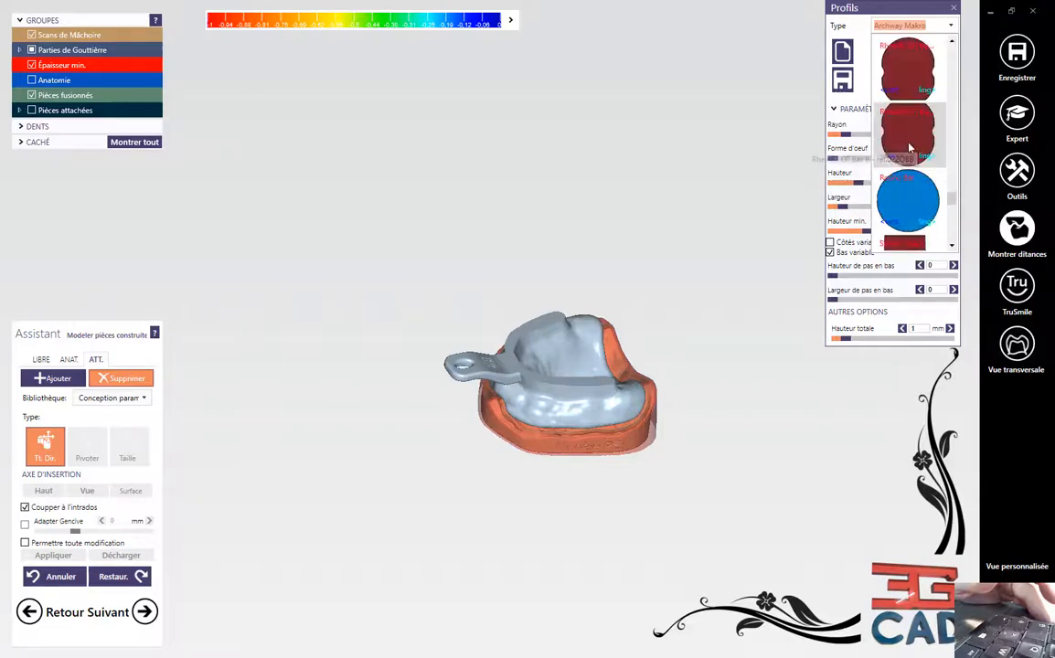
left_click(906, 191)
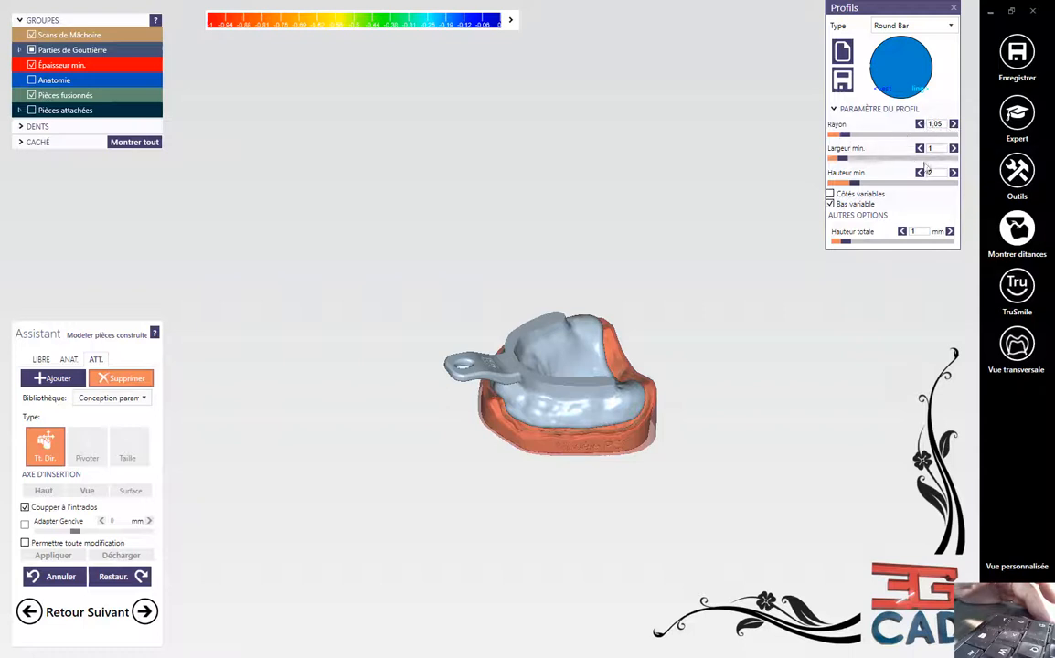
left_click_drag(934, 242, 971, 239)
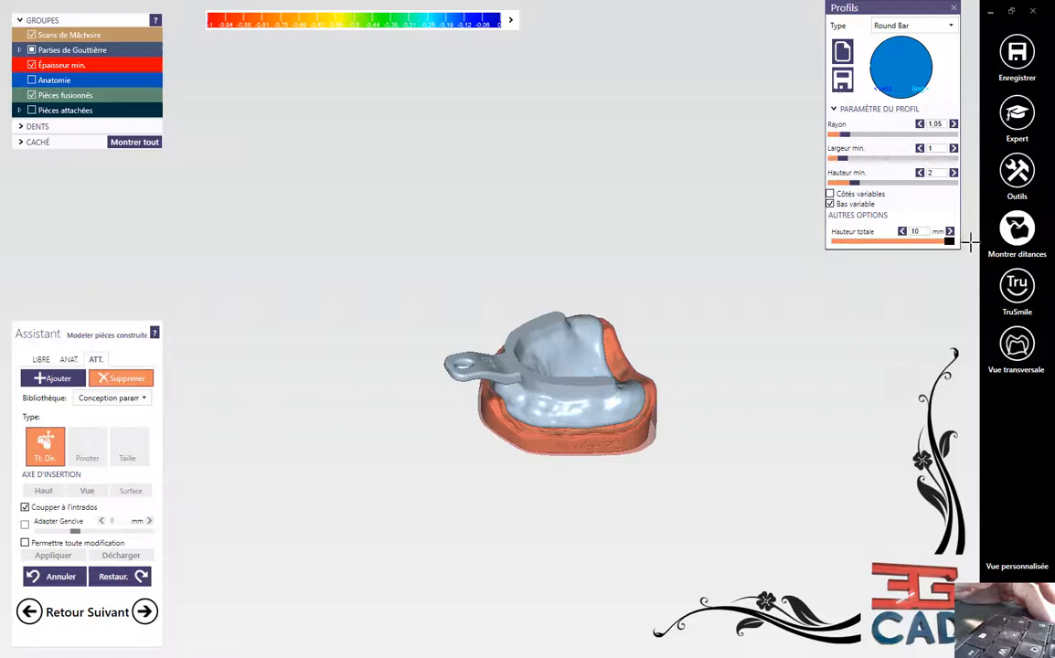
Cut the first two round retention holes through the tray's outer flange near its back end, perpendicular to the surface.
left_click(570, 405)
scroll(570, 409, "up", 5)
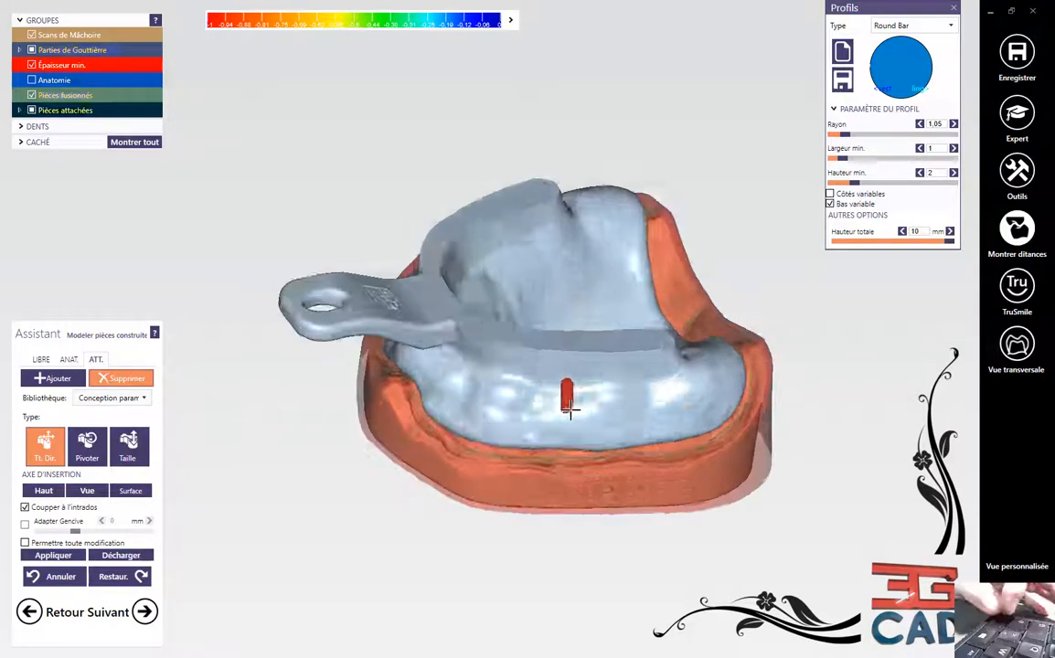
middle_click(672, 411)
right_click_drag(671, 419, 664, 415)
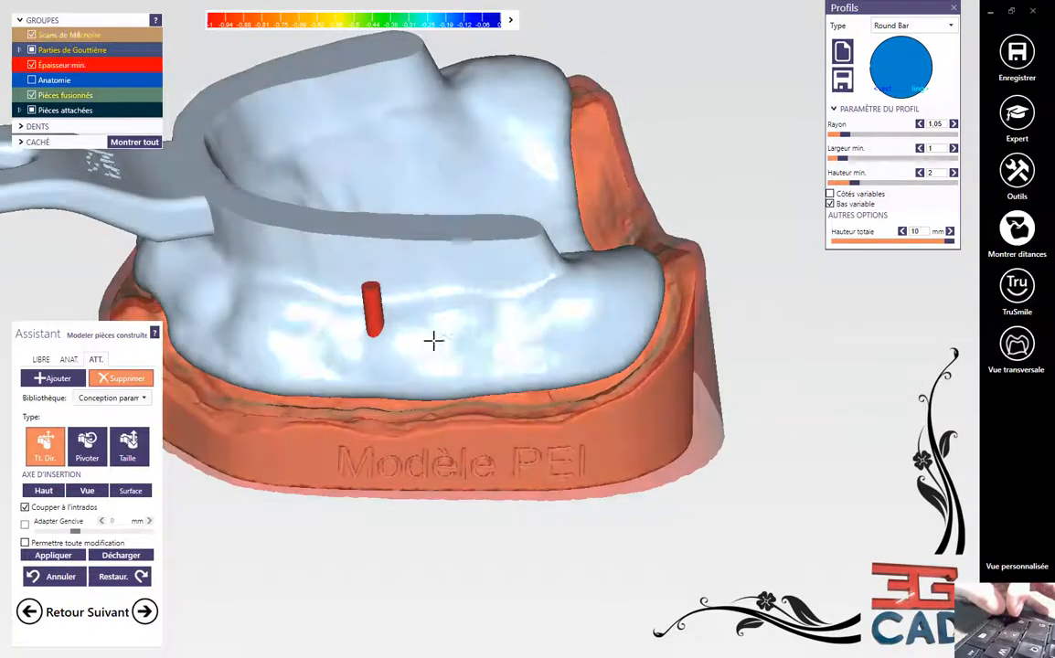
left_click_drag(370, 290, 565, 340)
left_click(578, 333)
left_click(549, 340)
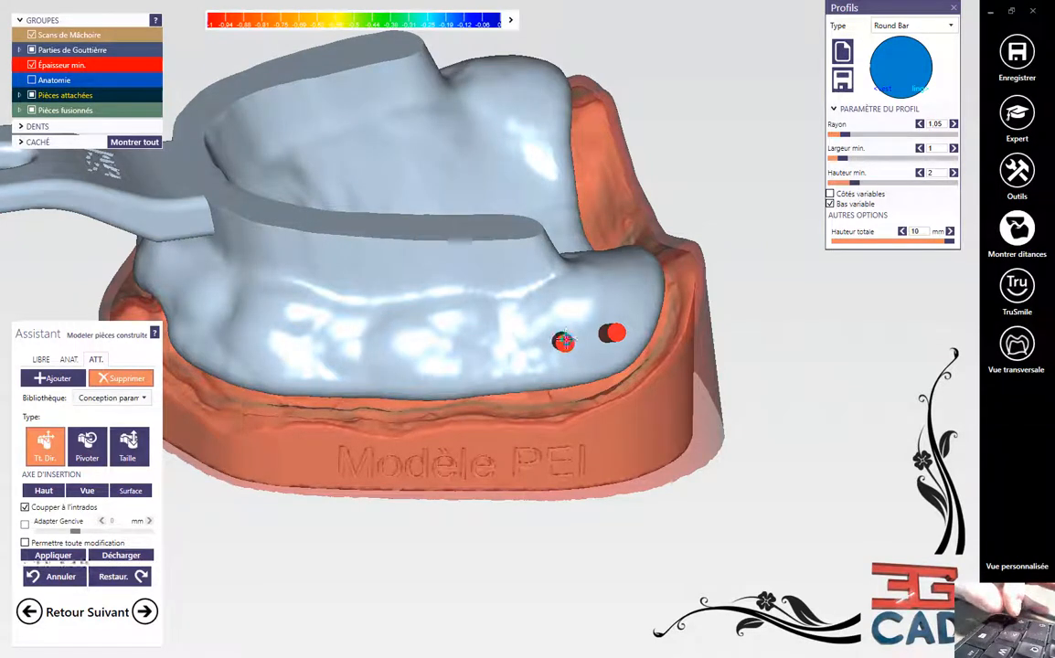
Continue the row of round perforations forward along the outer flange, spacing them evenly.
left_click(503, 332)
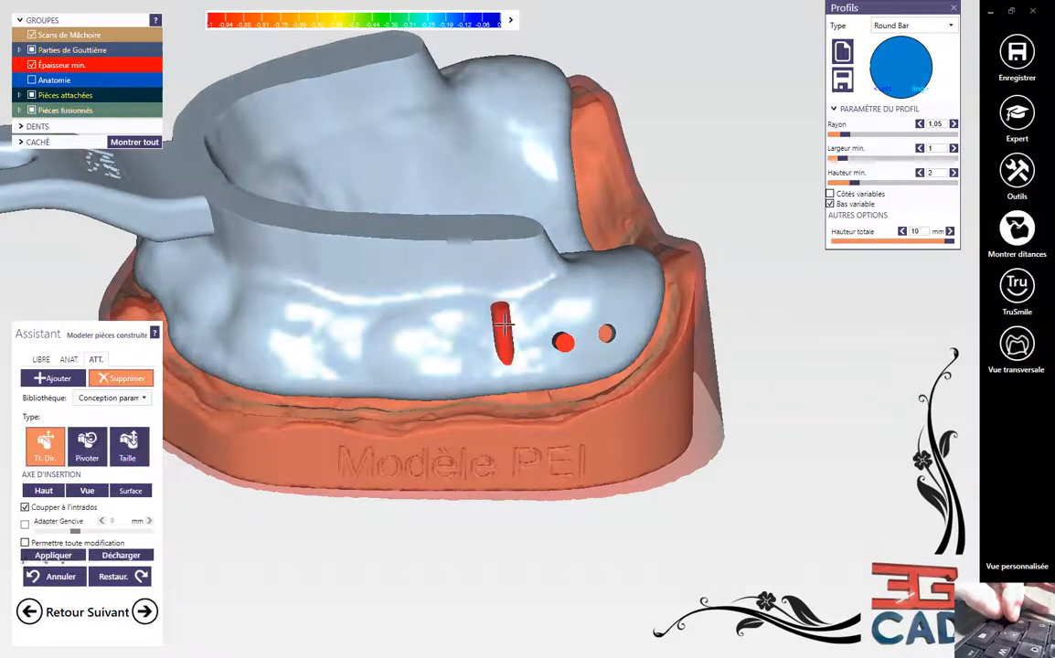
left_click_drag(508, 333, 511, 346)
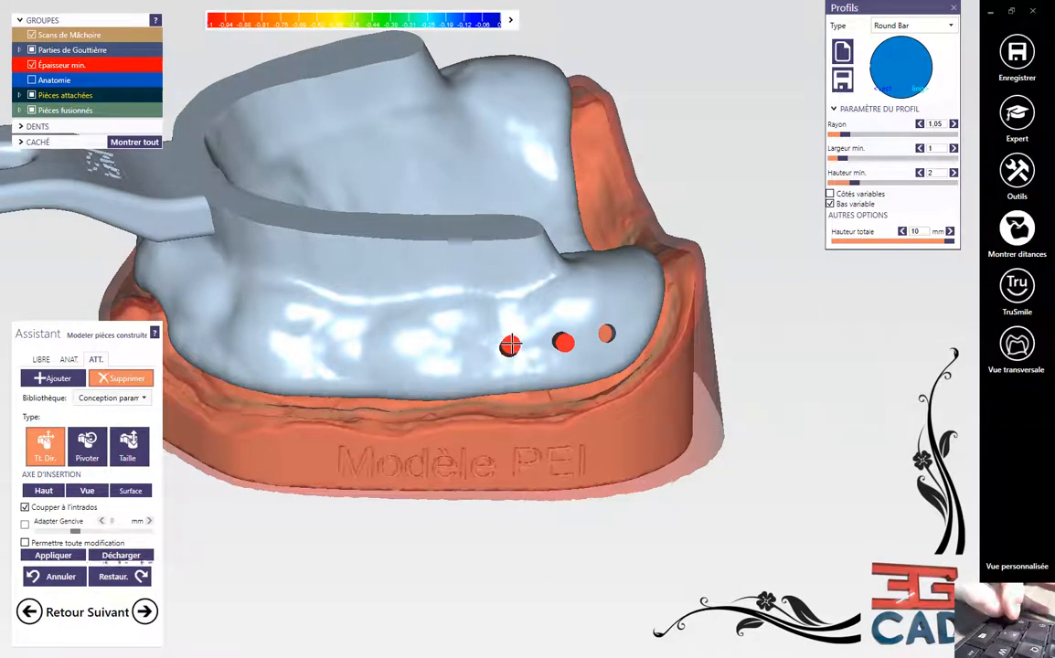
left_click(474, 329)
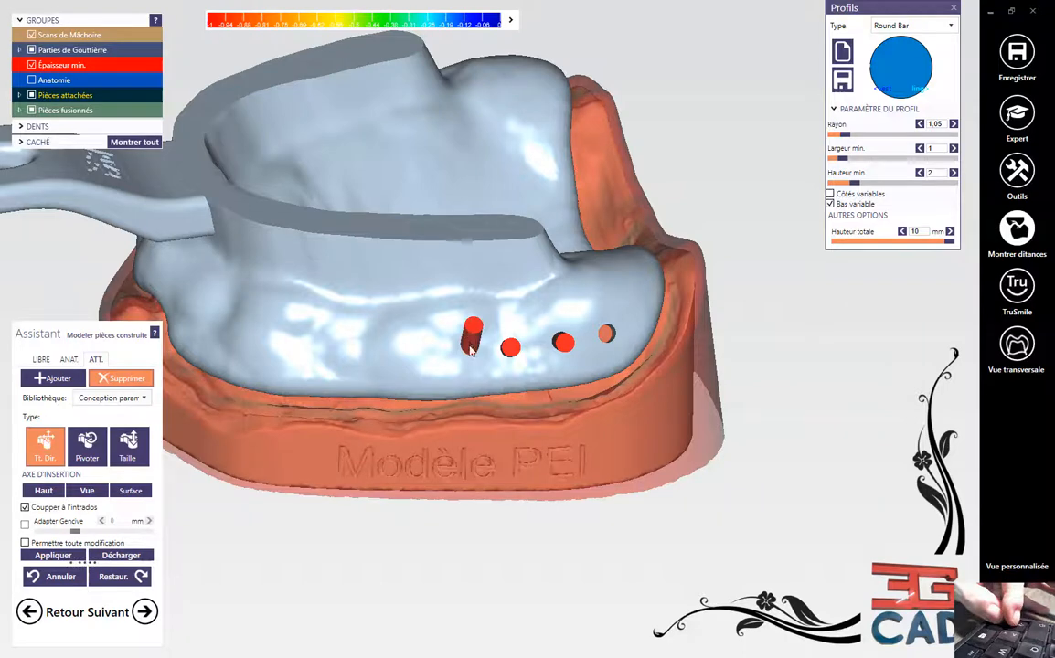
left_click_drag(469, 350, 485, 362, "ctrl")
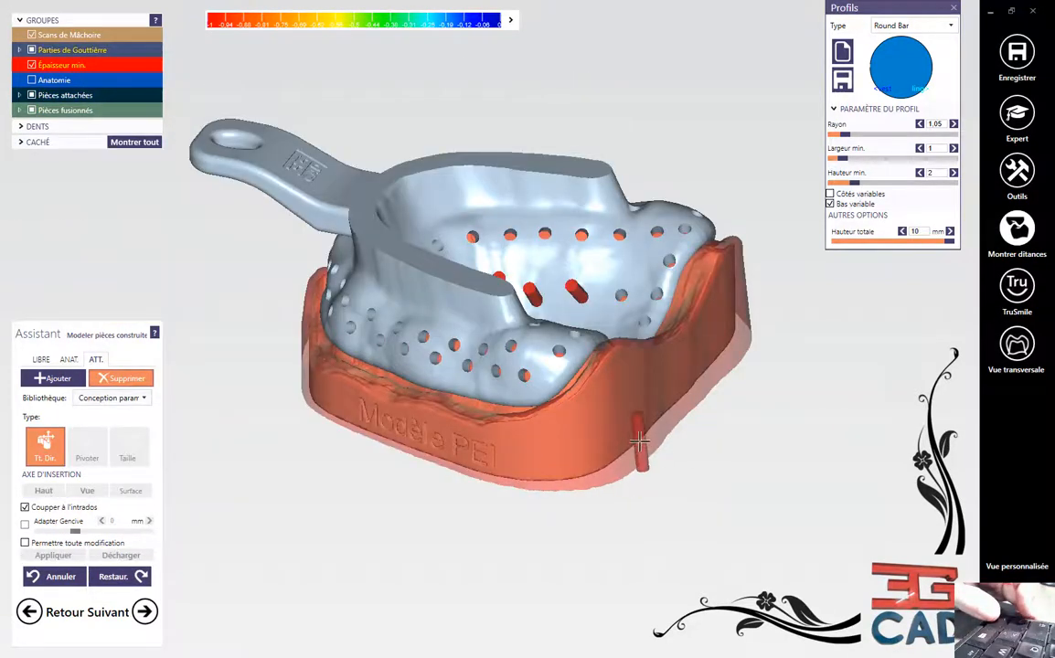
Undo the last misplaced bar on the palate and check the perforations over the whole tray.
left_click_drag(639, 442, 659, 445)
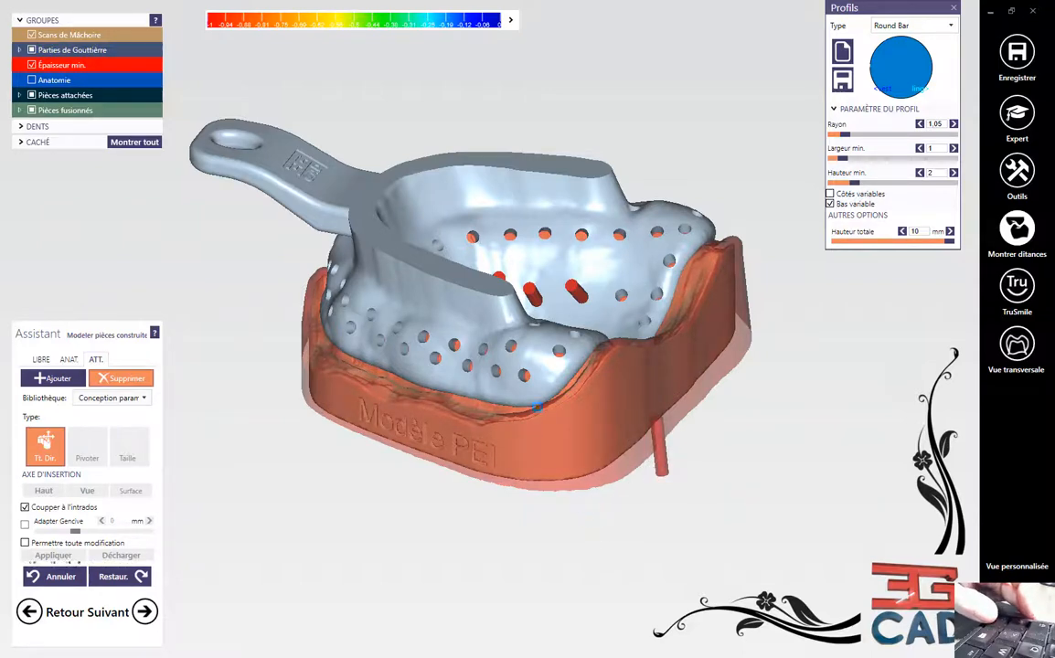
right_click_drag(607, 445, 621, 539)
scroll(568, 176, "up", 5)
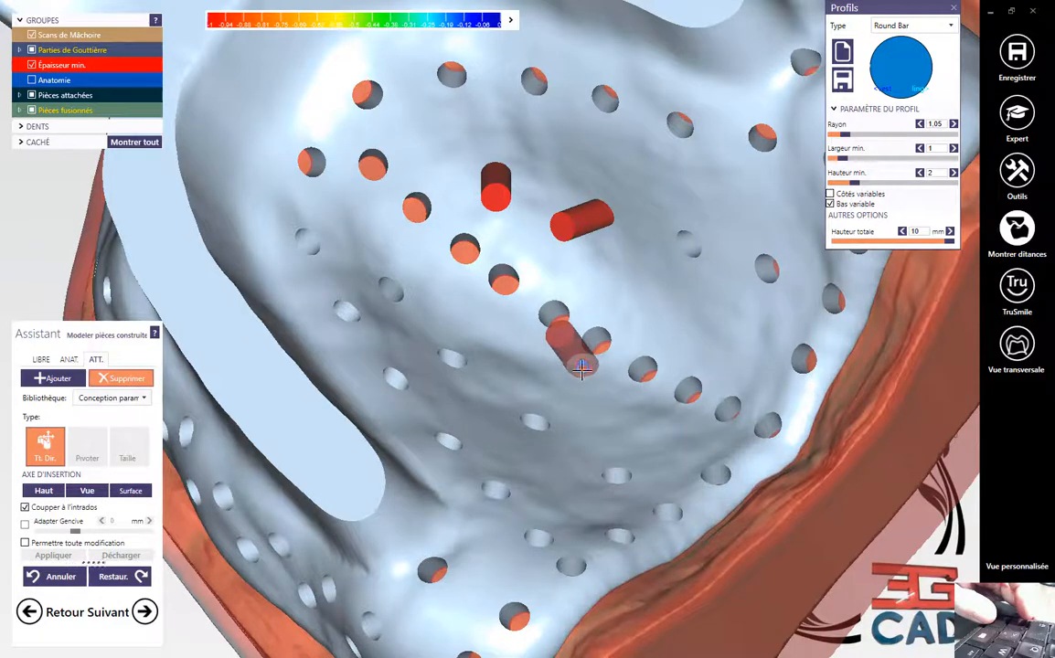
key("ctrl+z")
scroll(580, 373, "down", 1)
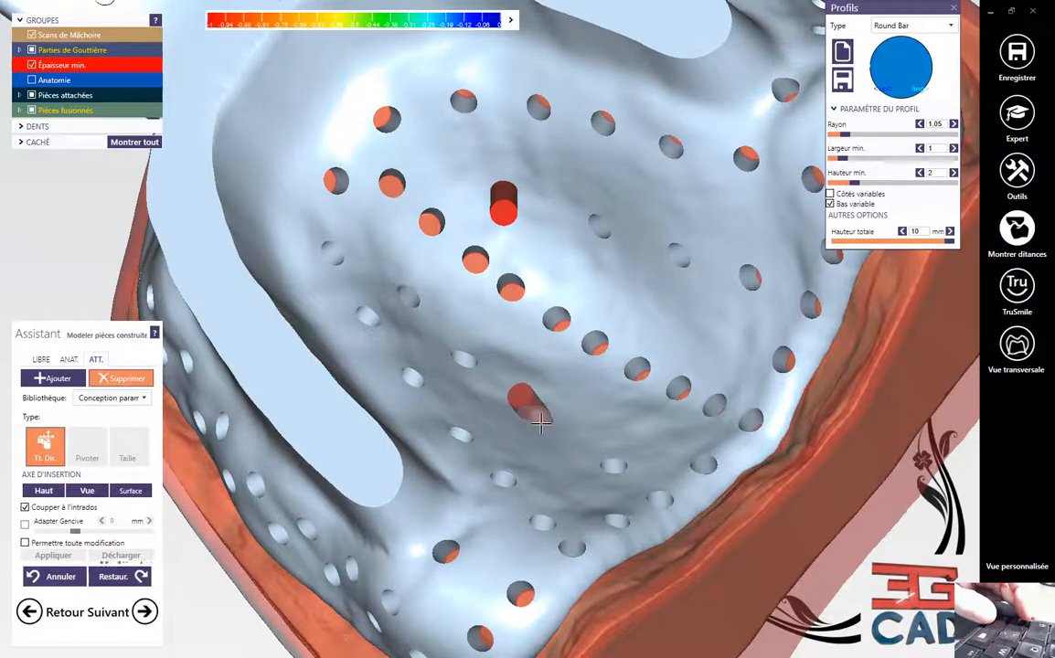
scroll(545, 413, "down", 6)
scroll(547, 417, "down", 1)
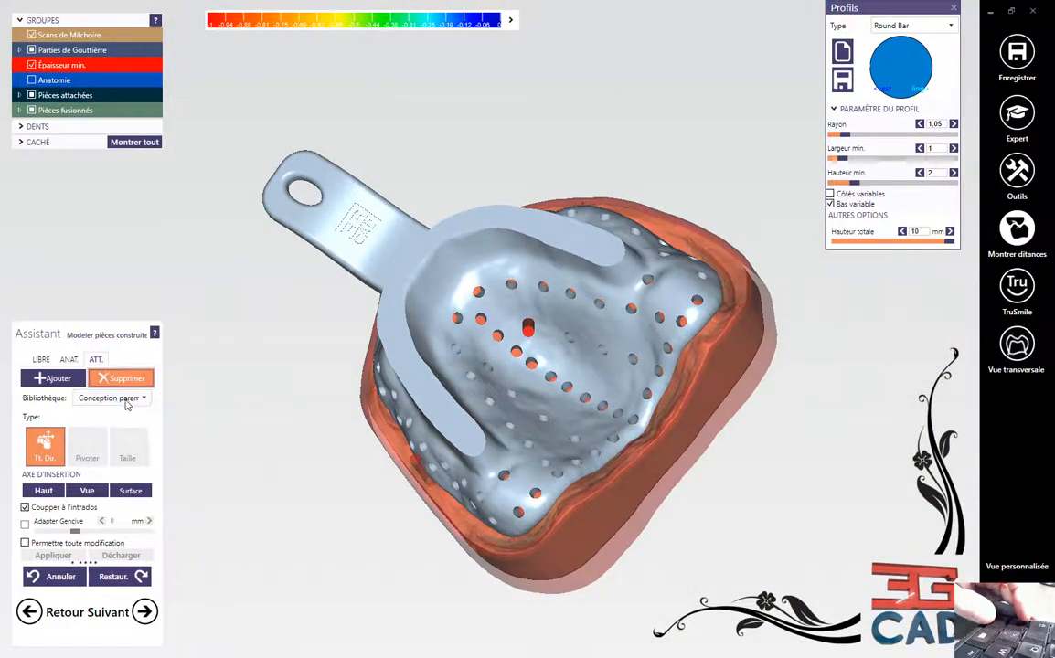
Choose text as the attachment to subtract and place the default text on the side of the model.
left_click(127, 402)
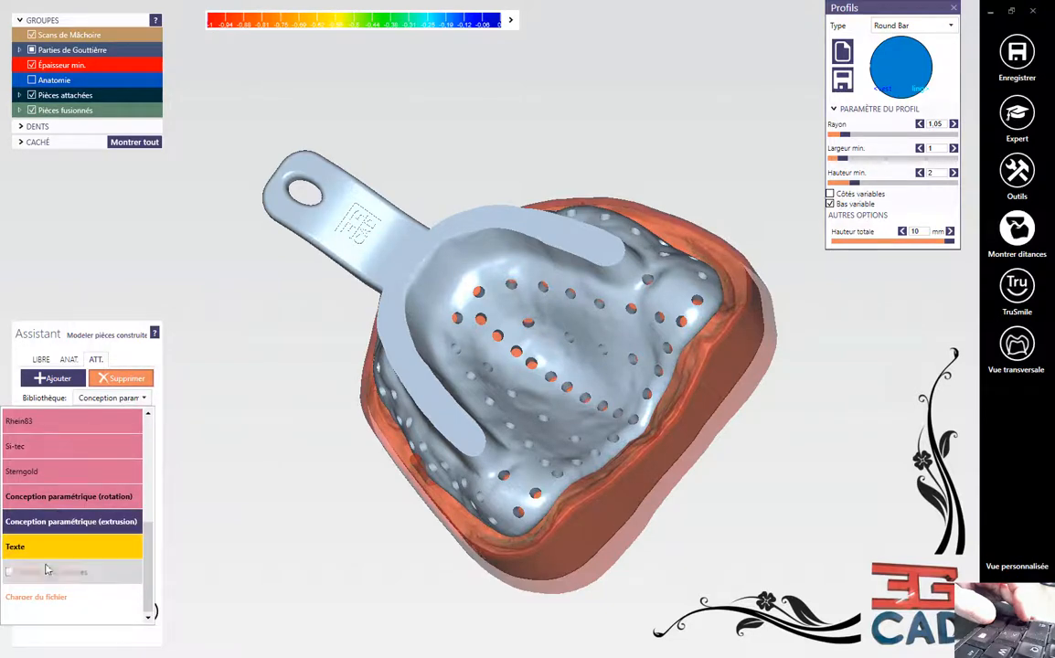
left_click(40, 548)
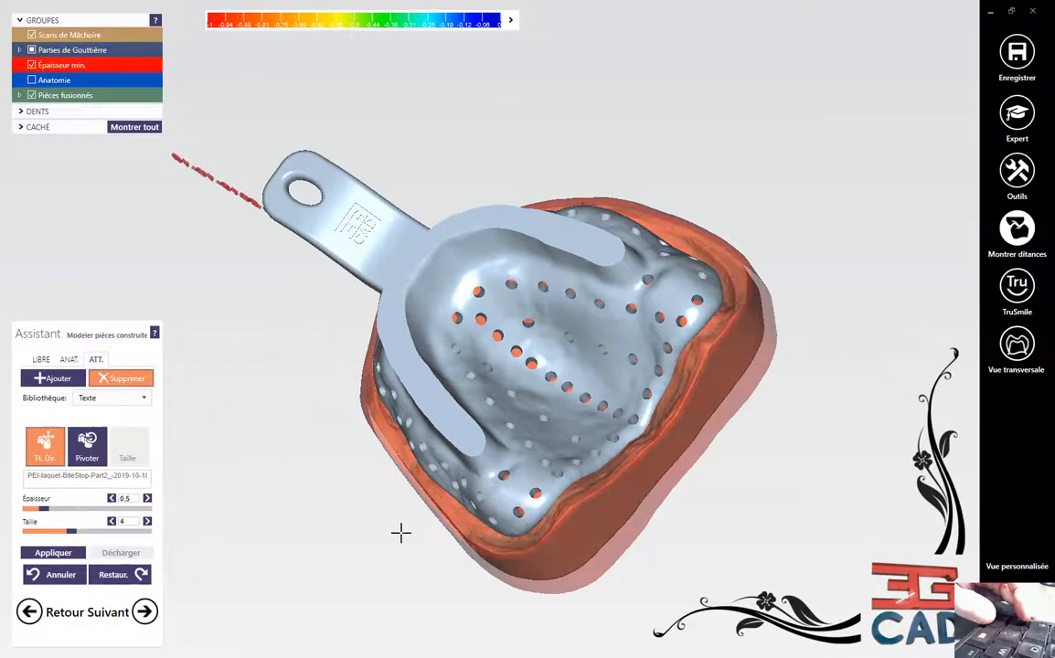
right_click_drag(400, 525, 400, 521)
left_click(399, 526)
Move the text onto the tray and replace its content with the person's first name.
left_click(79, 479)
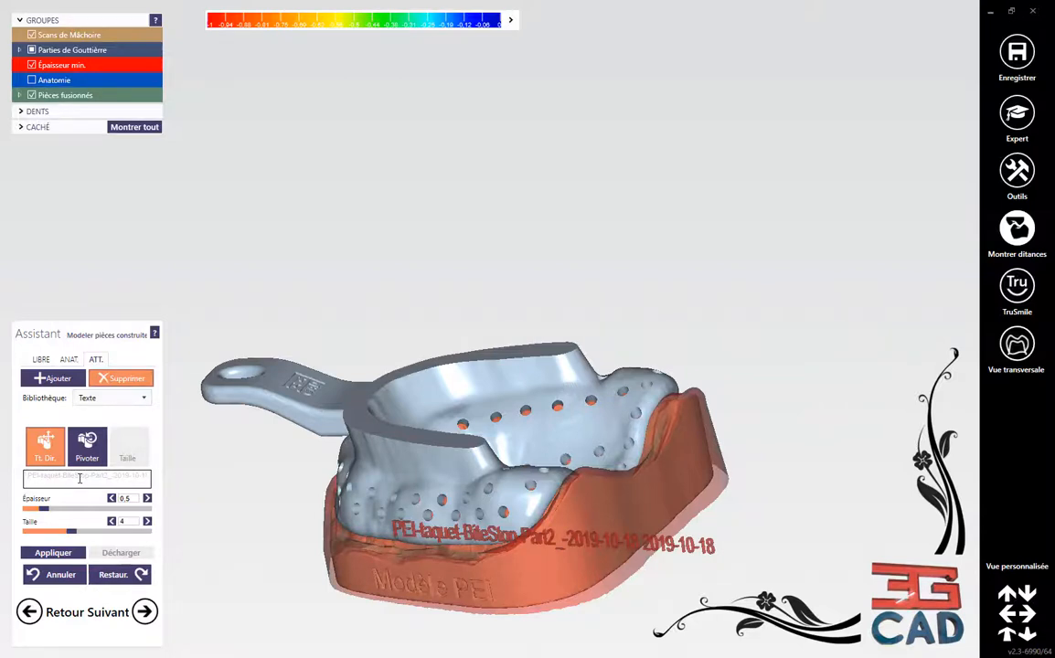
left_click(529, 480)
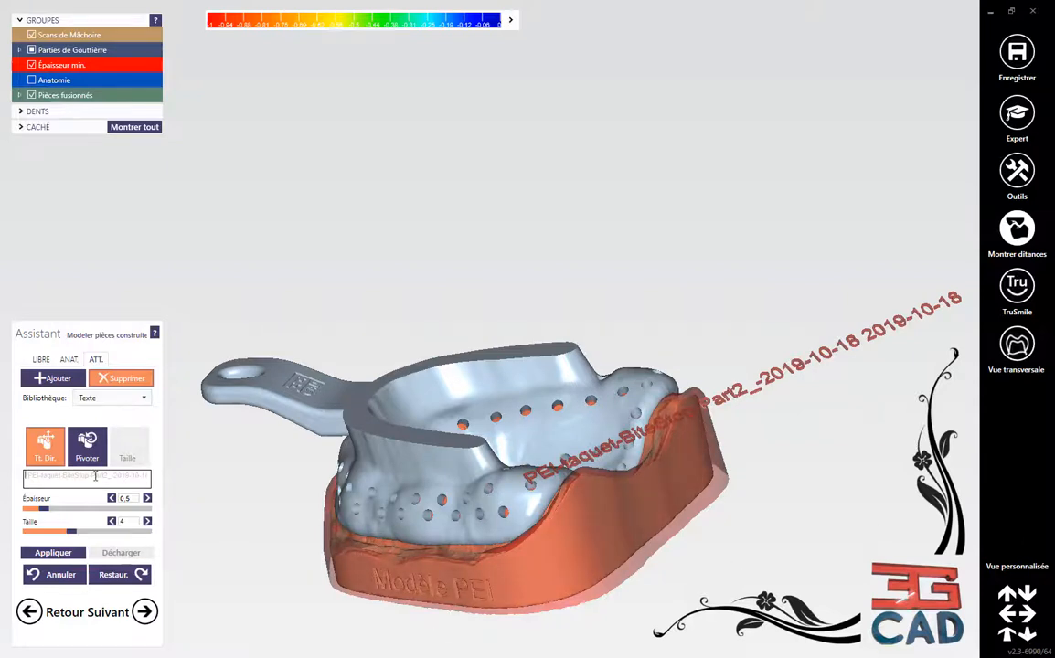
type("mICHE")
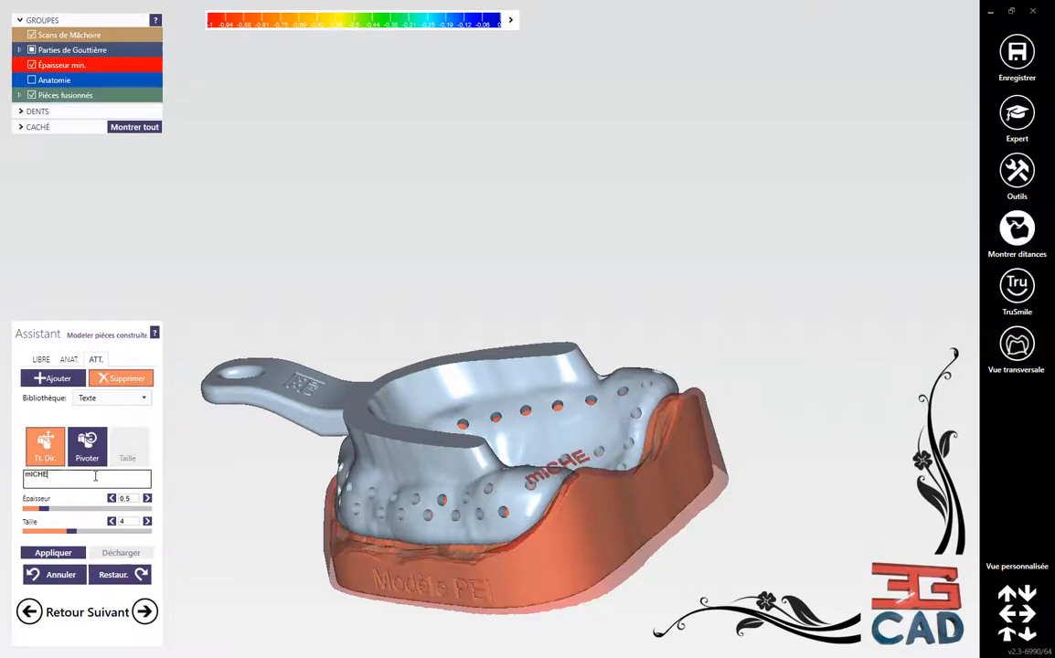
key("BackSpace")
key("BackSpace")
type("Michel")
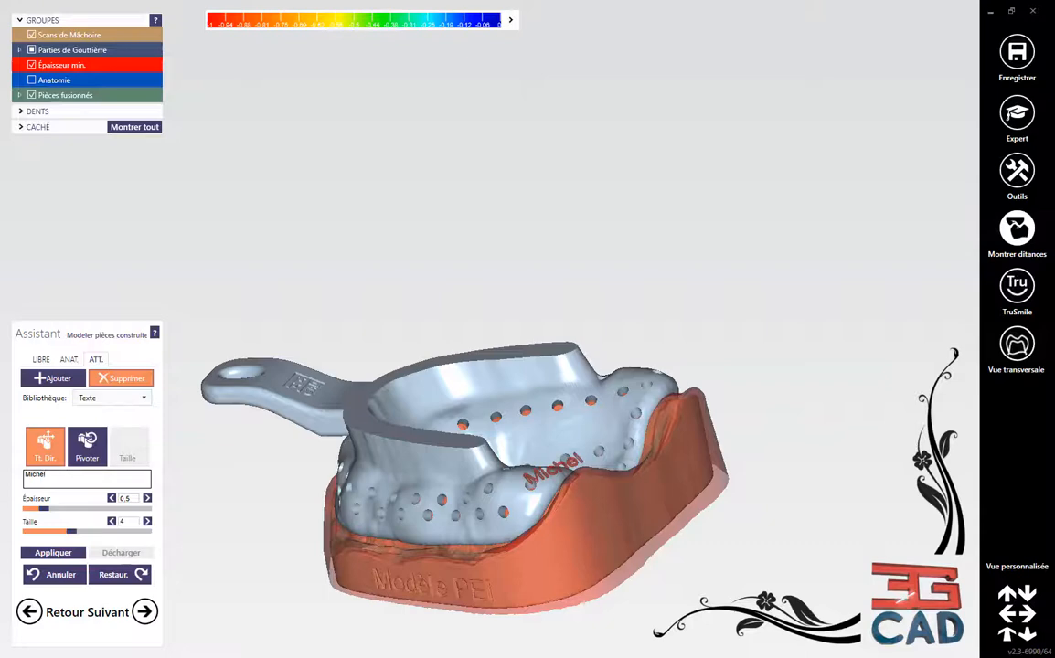
Position the name on the flat outer side of the raised rim, parallel to its edge, and engrave it.
left_click_drag(553, 469, 391, 448)
mouse_move(391, 448)
right_mouse_down()
mouse_move(392, 478)
mouse_move(407, 475)
mouse_move(396, 470)
right_mouse_up()
left_click_drag(396, 470, 403, 465)
scroll(439, 462, "up", 5)
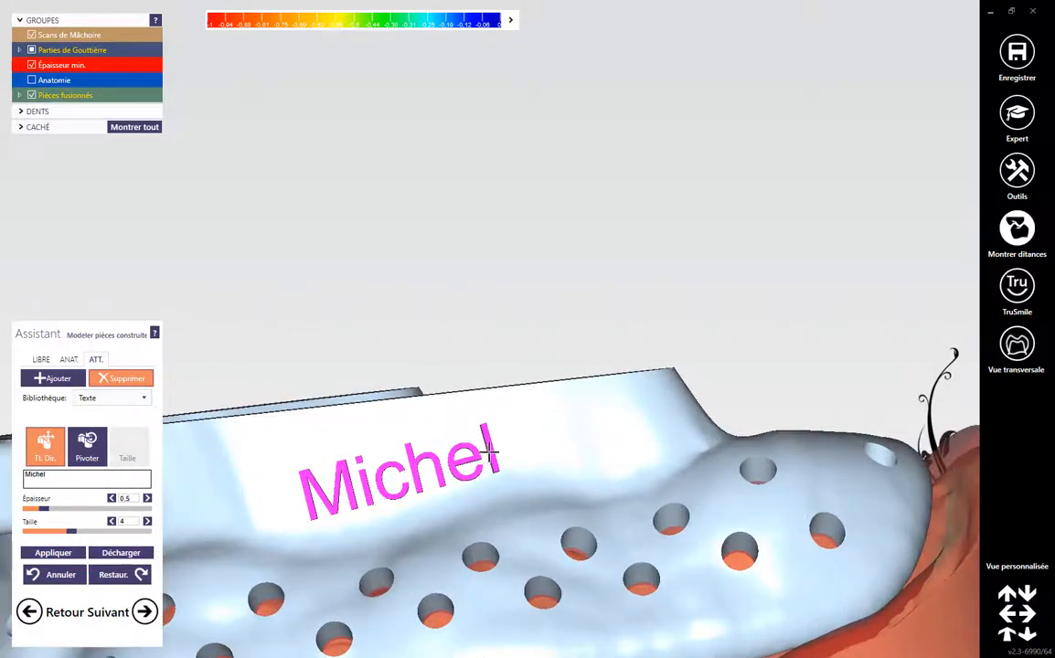
left_click_drag(489, 452, 491, 463)
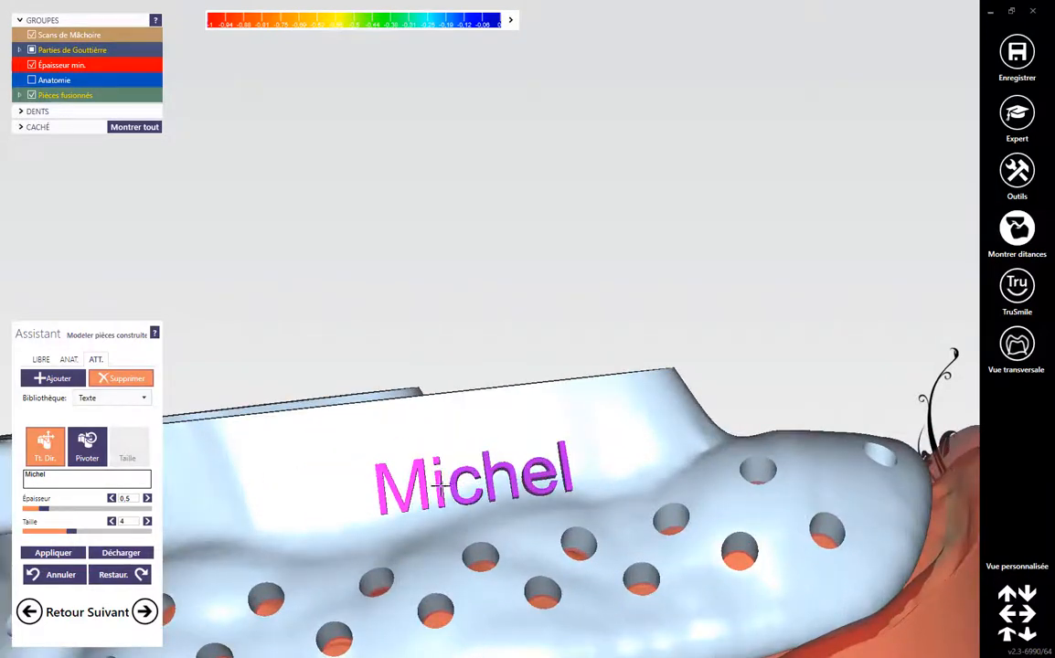
left_click_drag(439, 487, 416, 462)
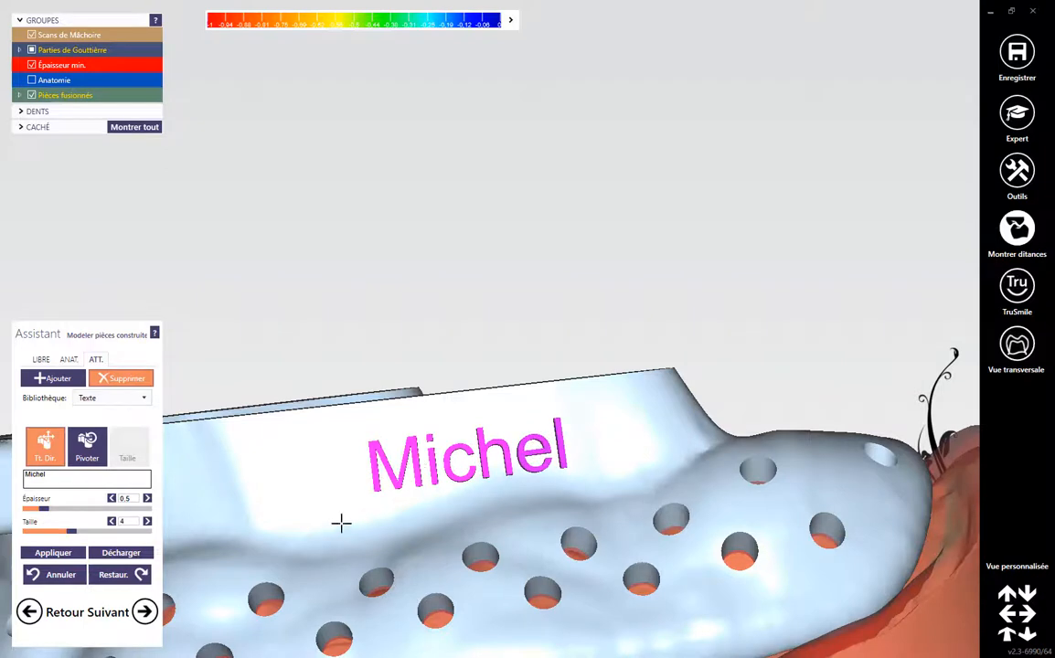
left_click(53, 552)
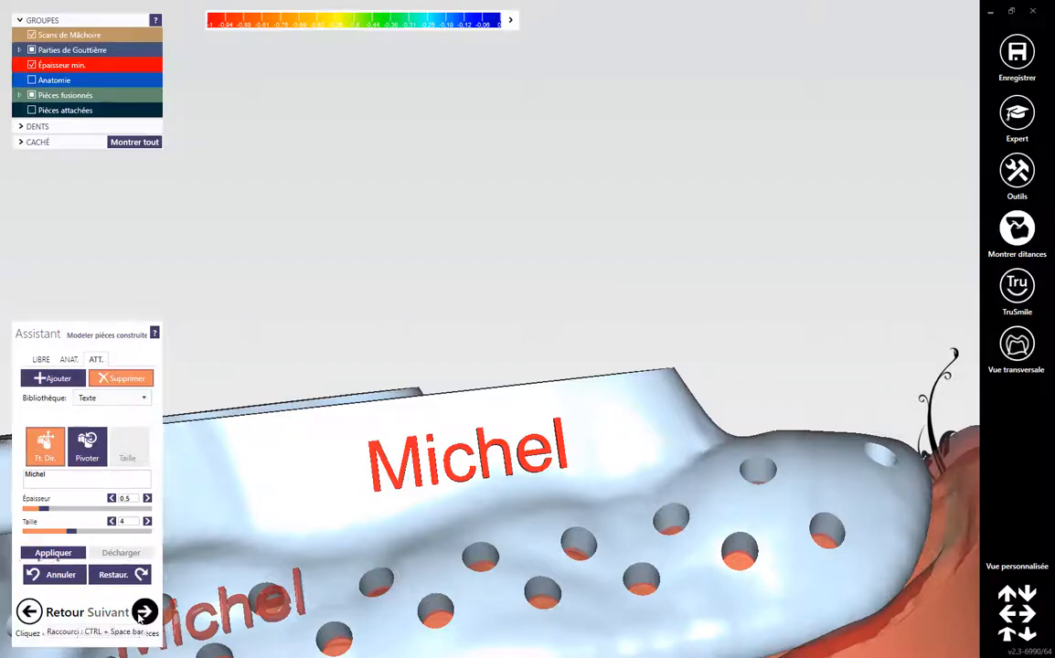
Proceed to the next stage of the wizard, declining to cancel the pending attachment operations.
left_click(143, 612)
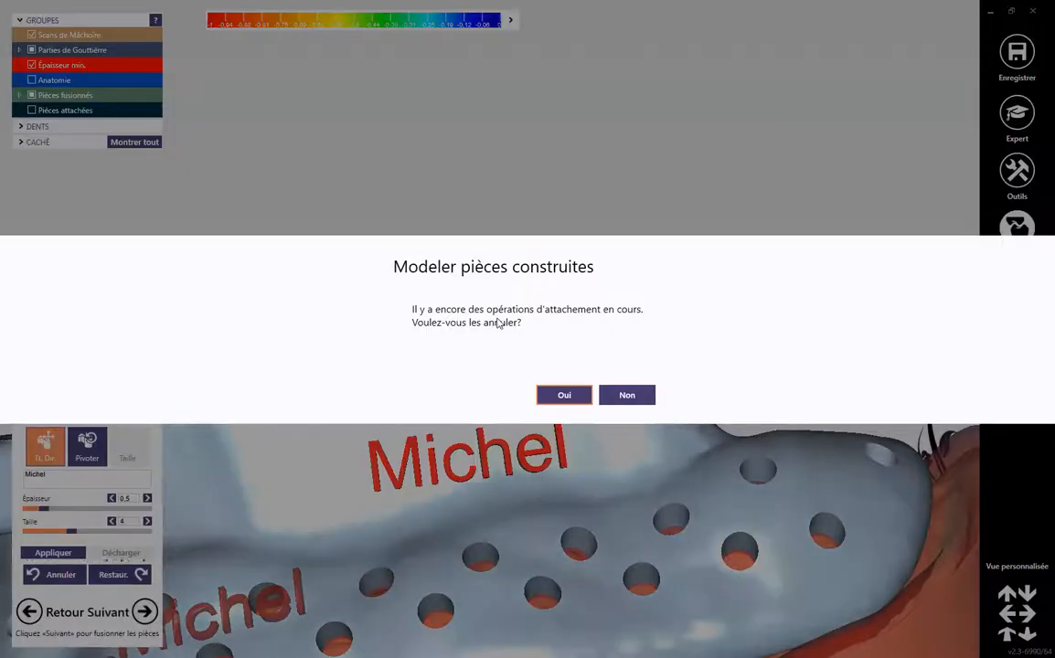
left_click(610, 398)
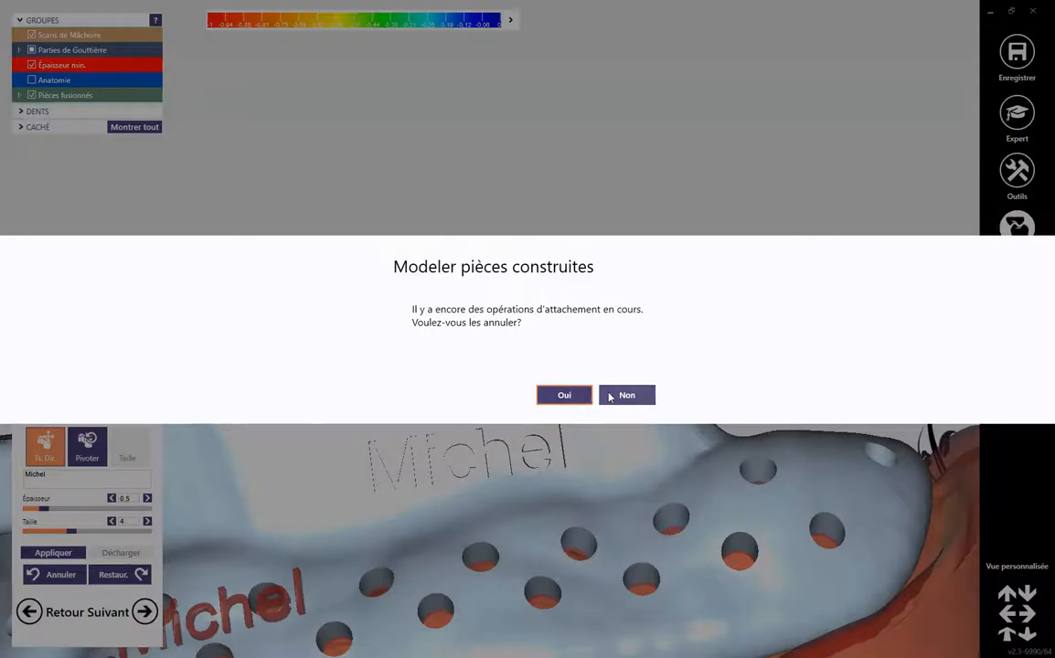
left_click(625, 394)
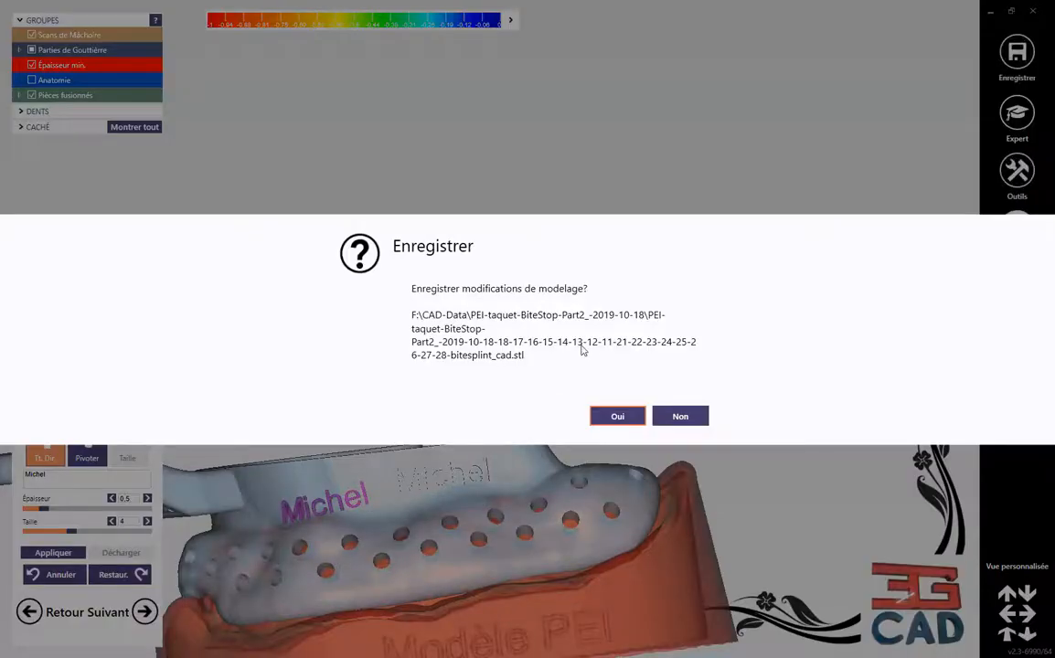
Save the tray's modelling changes to the proposed bitesplint_cad STL file.
left_click(600, 419)
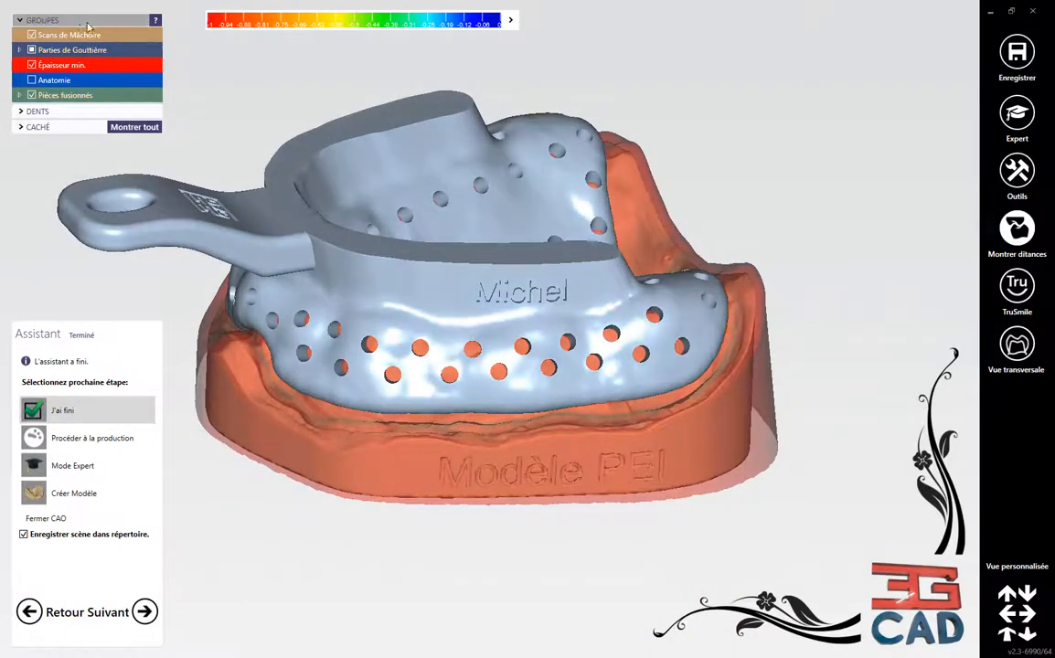
Hide the jaw scans and minimum thickness, and examine the finished tray's inner surface, perforations, engraved name and handle from all sides.
left_click(31, 65)
left_click(31, 35)
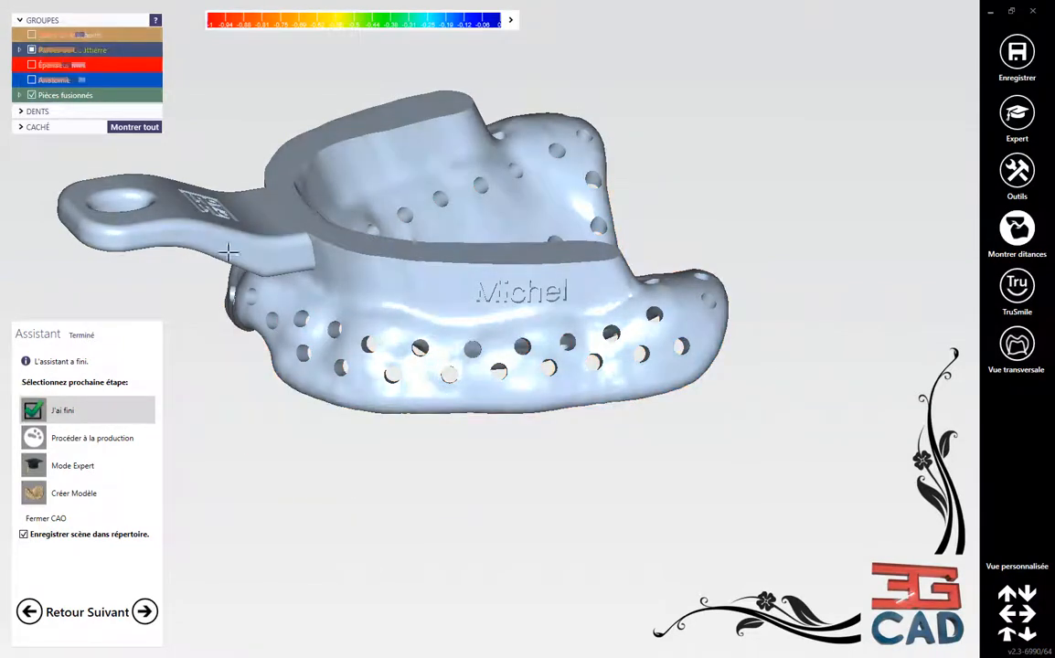
right_click_drag(467, 367, 248, 188)
scroll(506, 359, "up", 3)
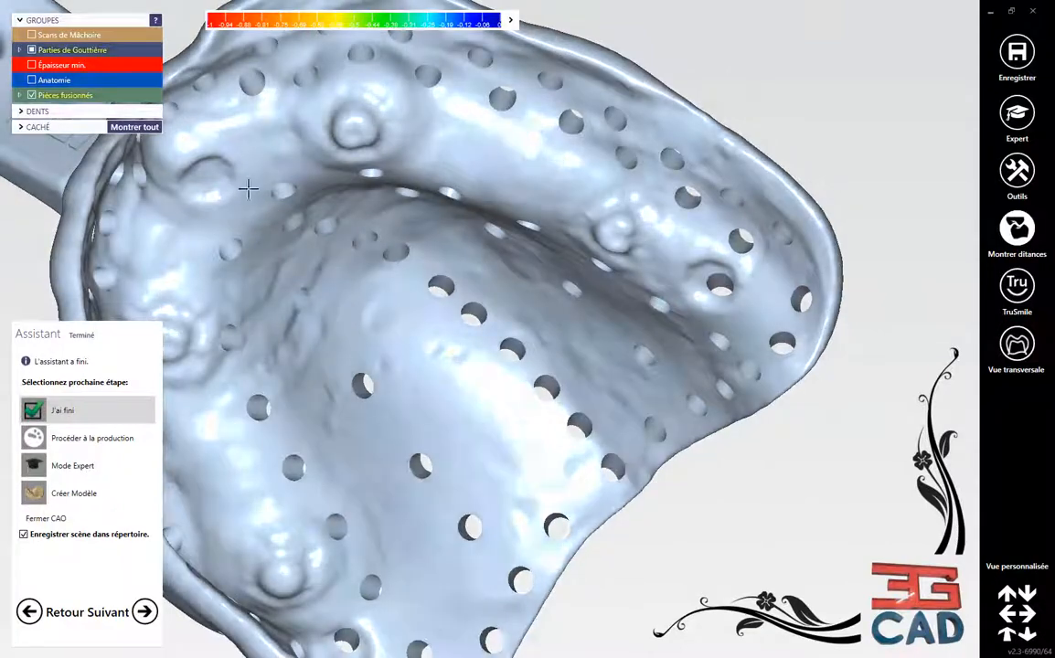
scroll(691, 326, "down", 4)
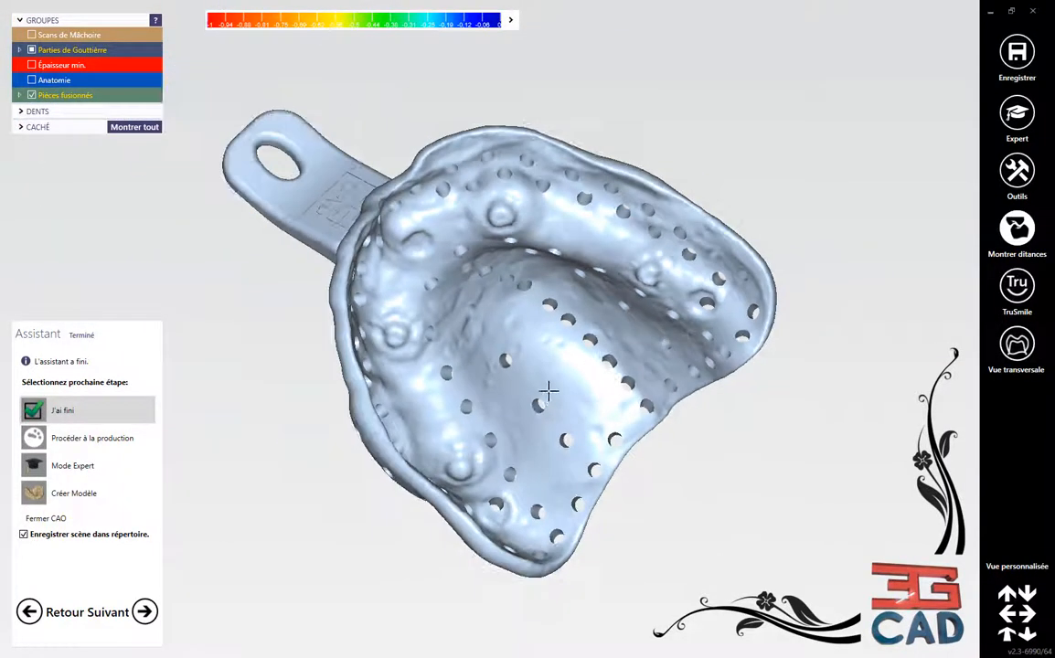
right_click_drag(549, 391, 561, 490)
scroll(553, 512, "down", 3)
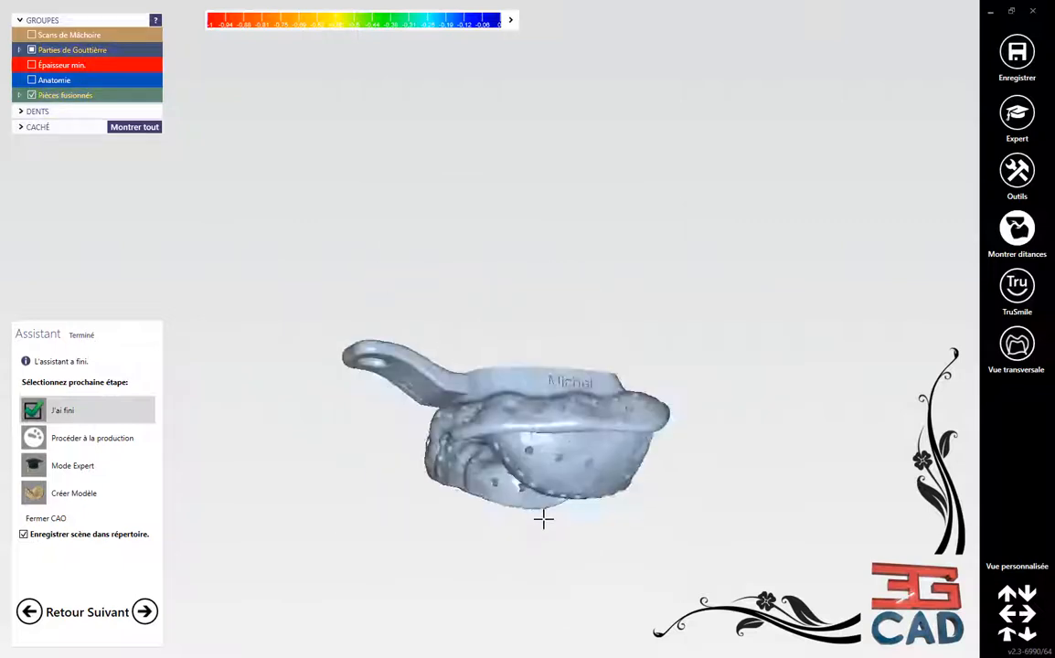
scroll(476, 430, "up", 4)
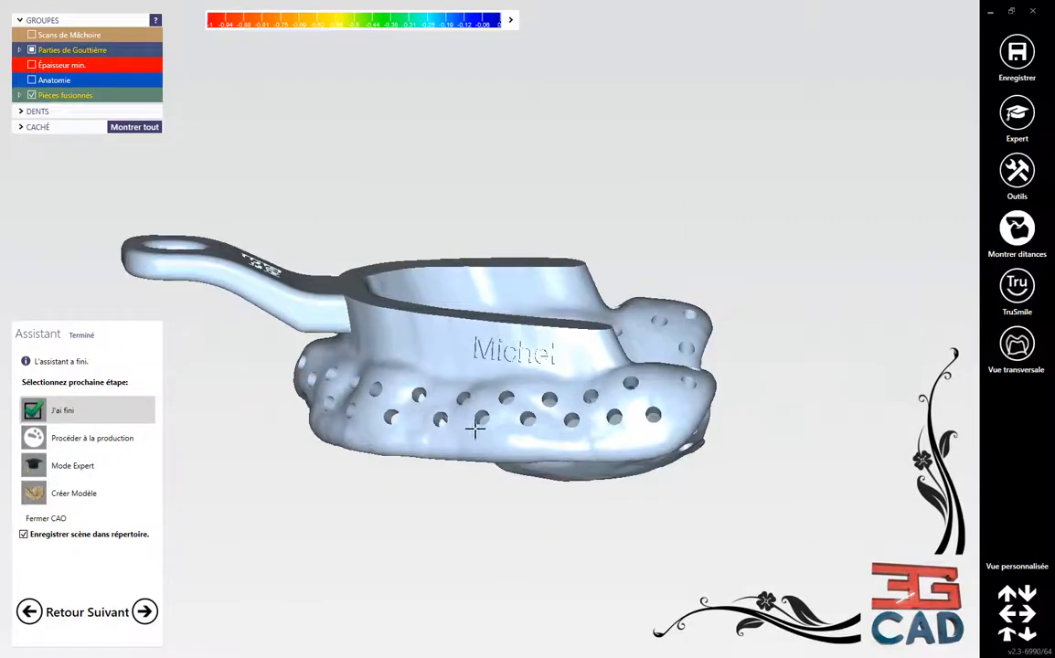
right_click_drag(480, 425, 388, 450)
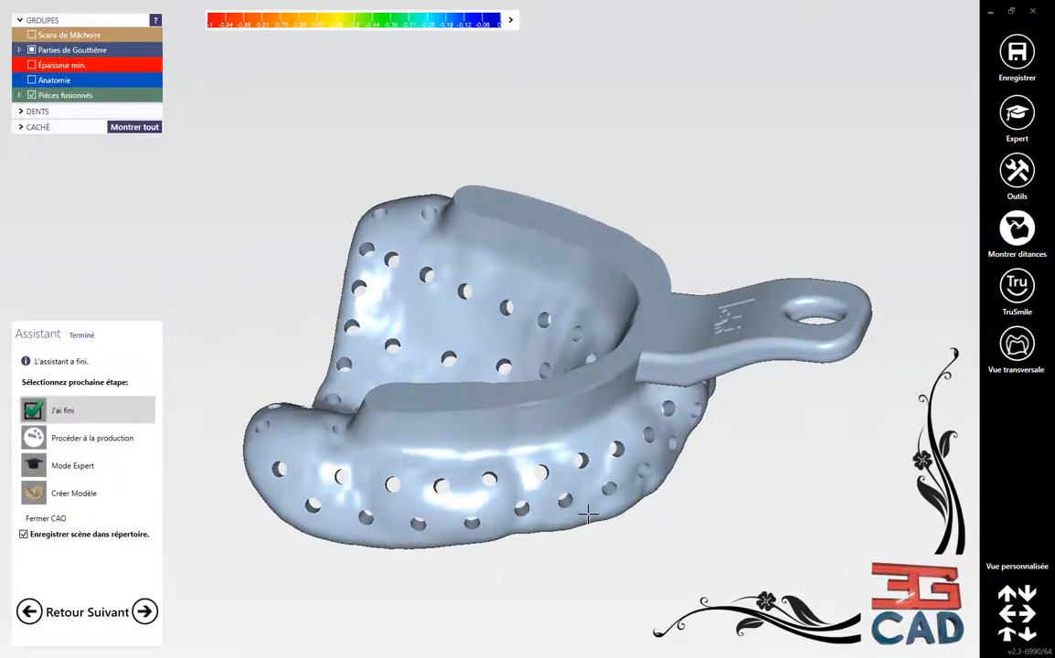
right_click_drag(588, 515, 601, 471)
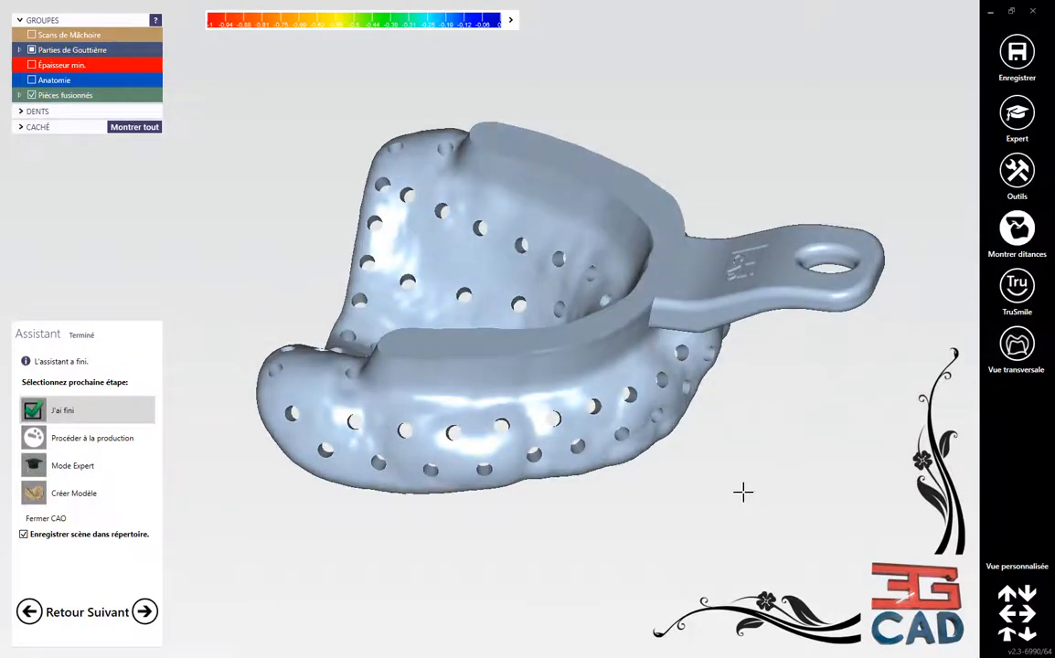